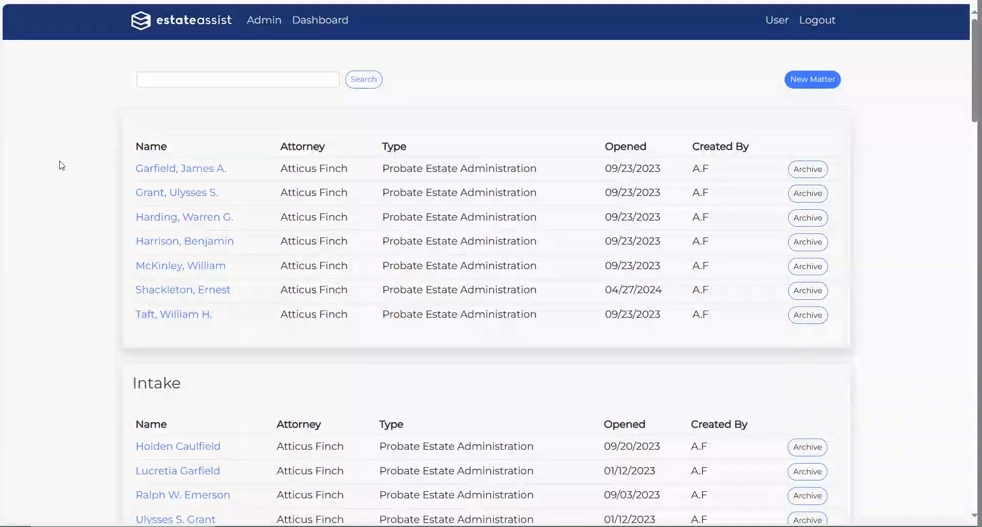
# Step: Browse the matters list and open the second listed estate's case dashboard
pyautogui.scroll(-3, 60, 165)
pyautogui.scroll(-5, 61, 165)
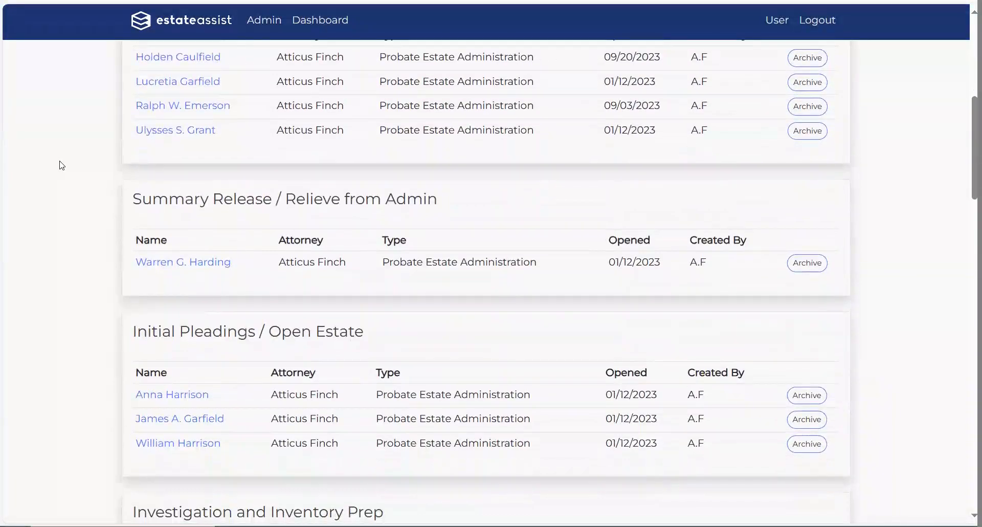
pyautogui.scroll(-5, 62, 165)
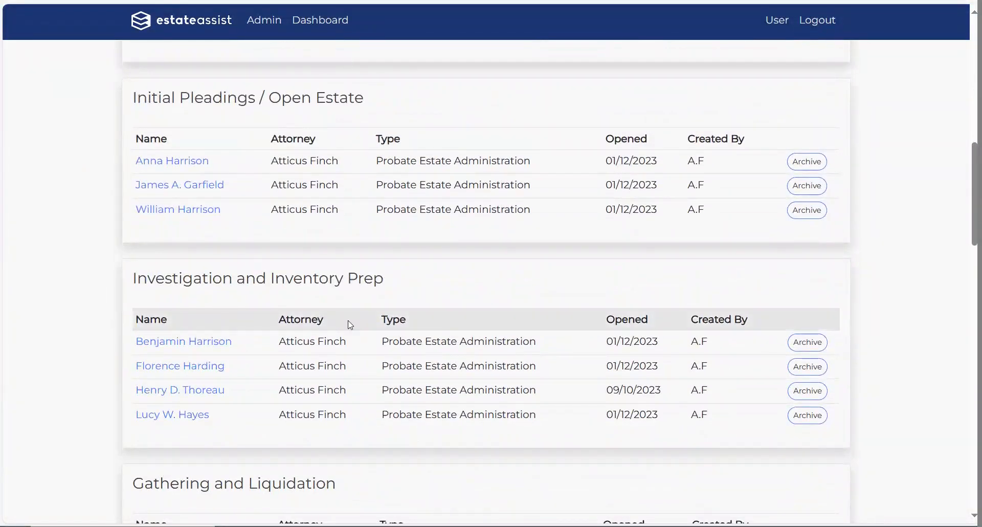
pyautogui.scroll(-6, 99, 350)
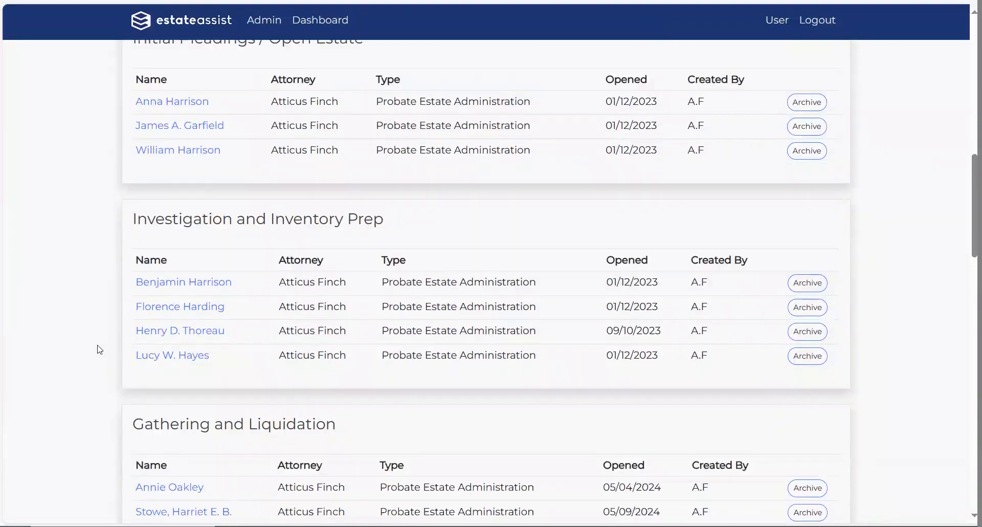
pyautogui.scroll(-2, 100, 350)
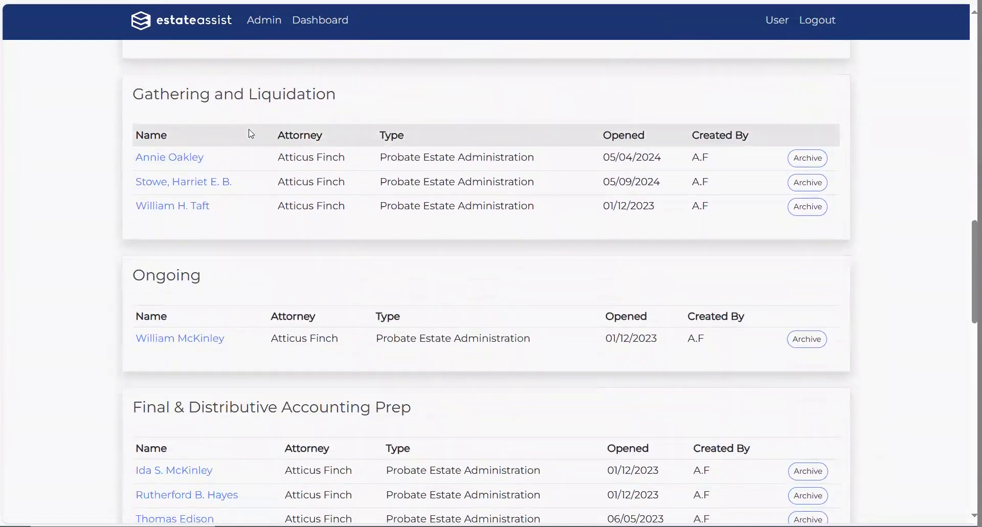
pyautogui.scroll(18, 113, 258)
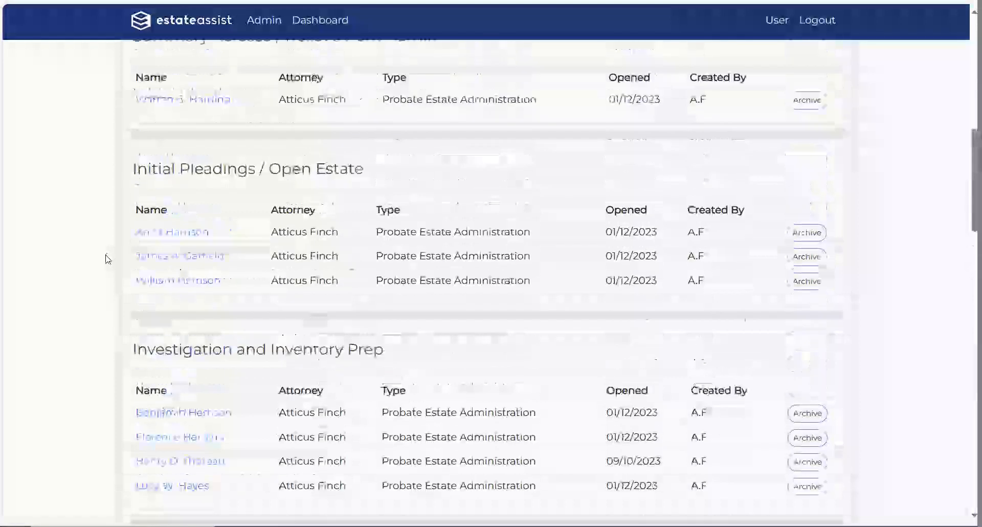
pyautogui.scroll(1, 107, 259)
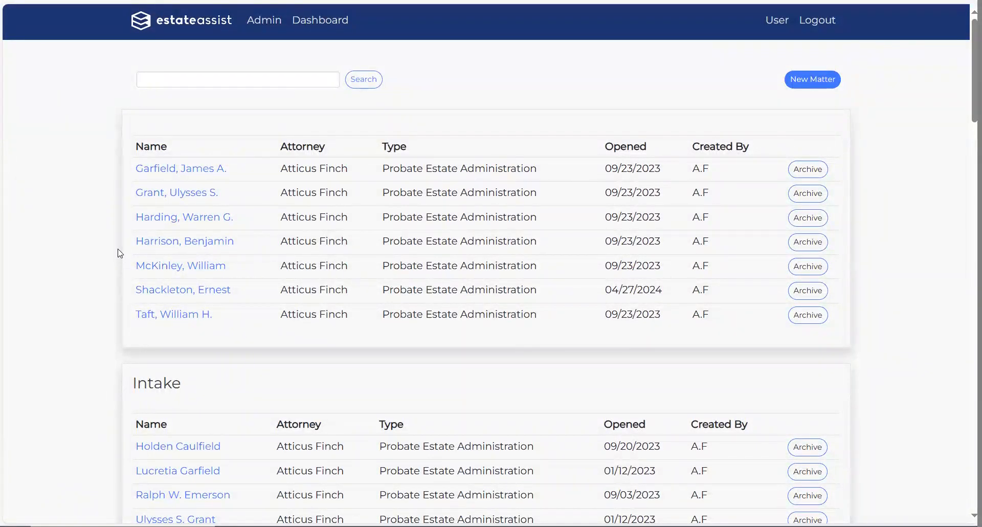
pyautogui.click(164, 195)
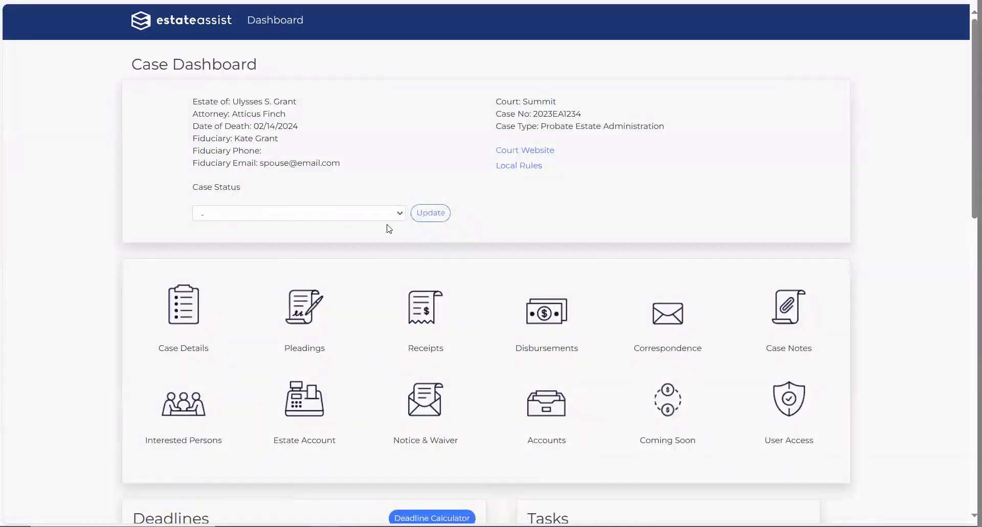
# Step: Change the case status to Investigation and Inventory Prep, save it, and return to the Dashboard
pyautogui.click(401, 214)
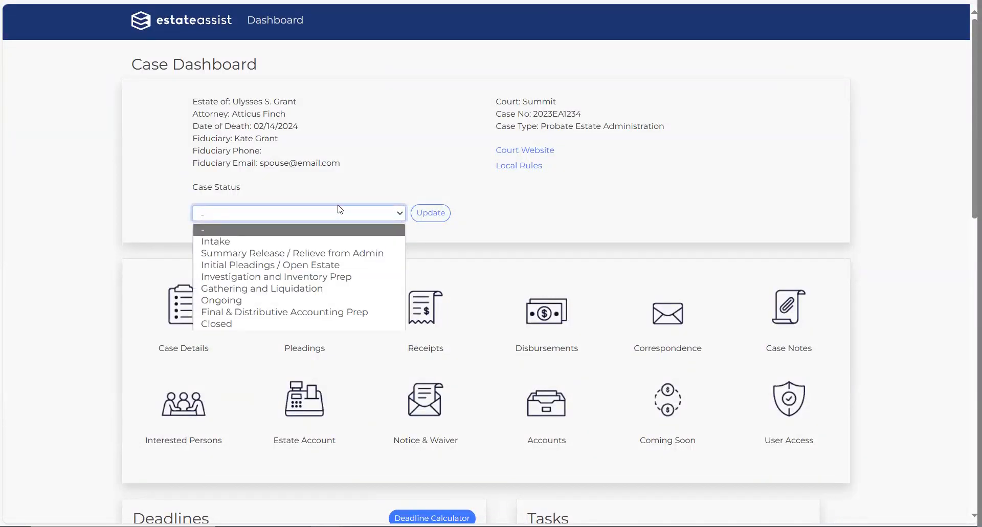
pyautogui.click(220, 277)
pyautogui.click(429, 214)
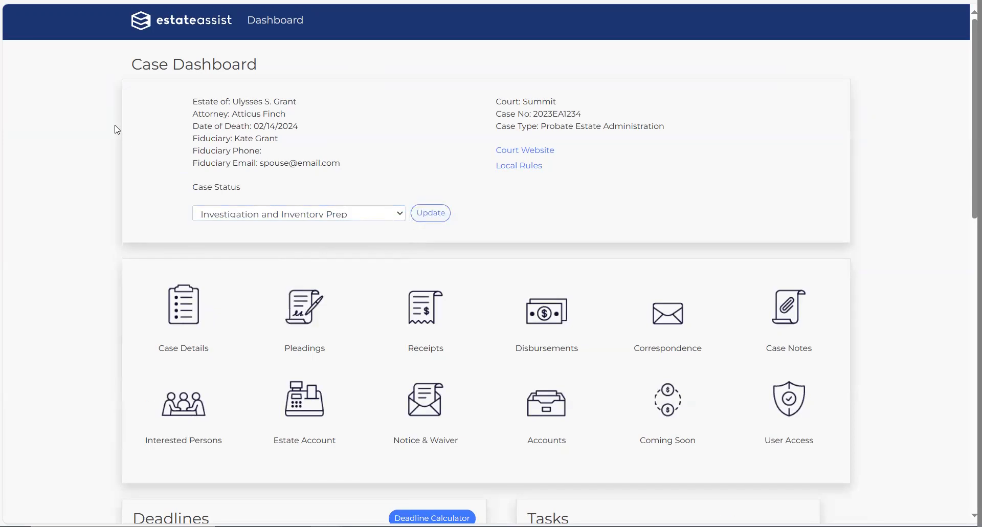
pyautogui.click(264, 25)
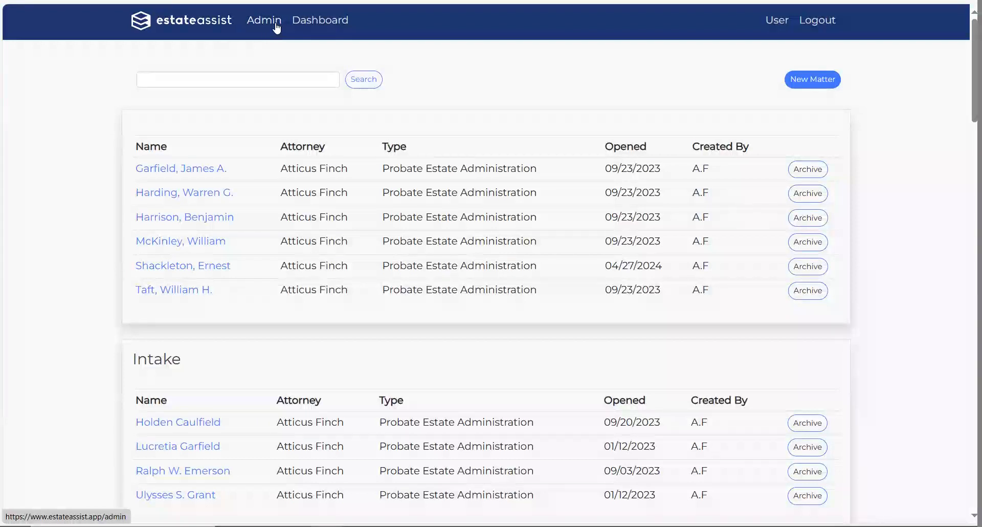
# Step: Open the Admin page down to the Bulk Reassign Matters and Add Admin Privileges cards
pyautogui.click(272, 27)
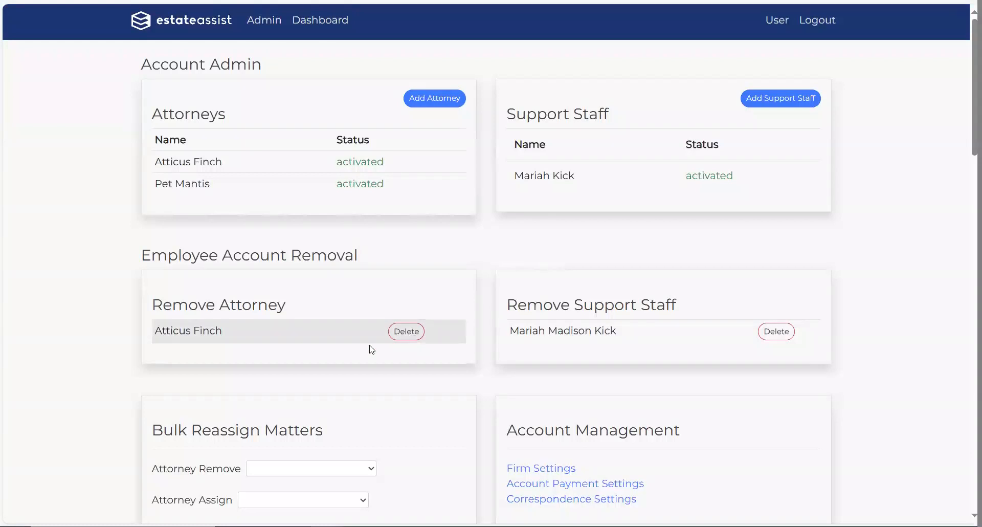
pyautogui.scroll(-6, 39, 364)
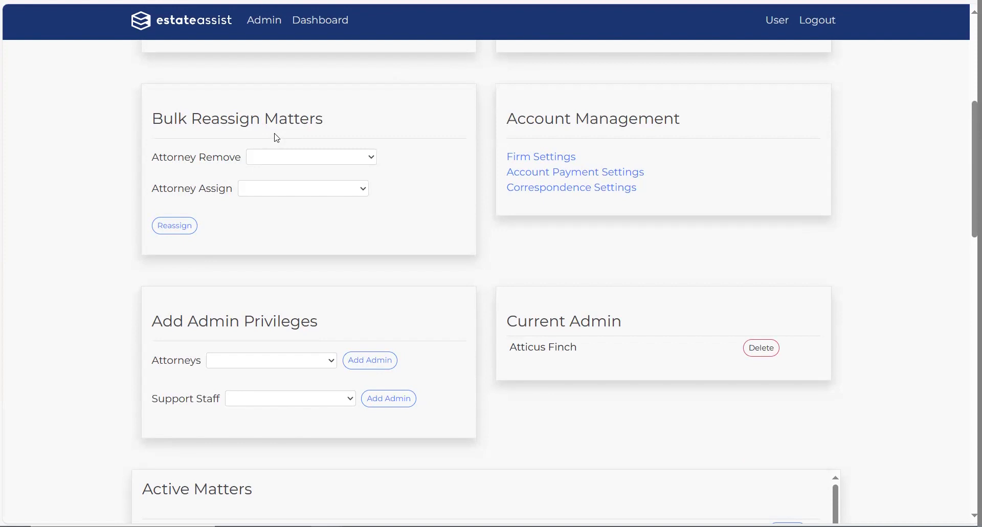
# Step: Under Add Admin Privileges, select the only support staff member in the Support Staff dropdown
pyautogui.moveTo(320, 322); pyautogui.dragTo(120, 293)
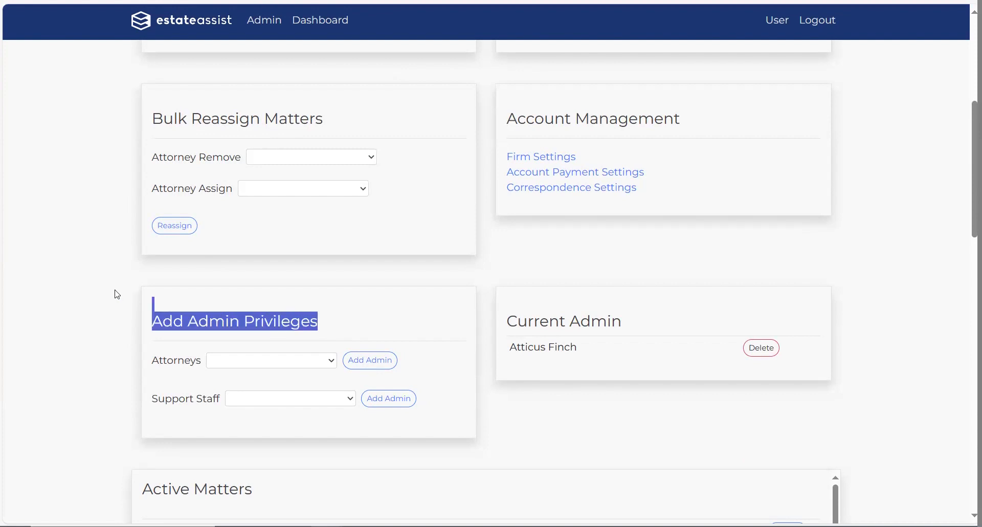
pyautogui.click(104, 363)
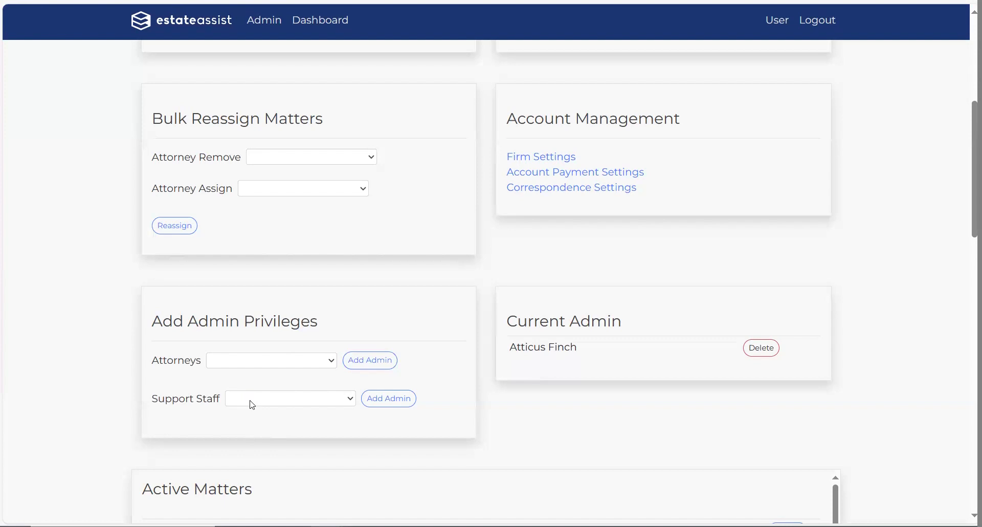
pyautogui.click(351, 399)
pyautogui.click(317, 424)
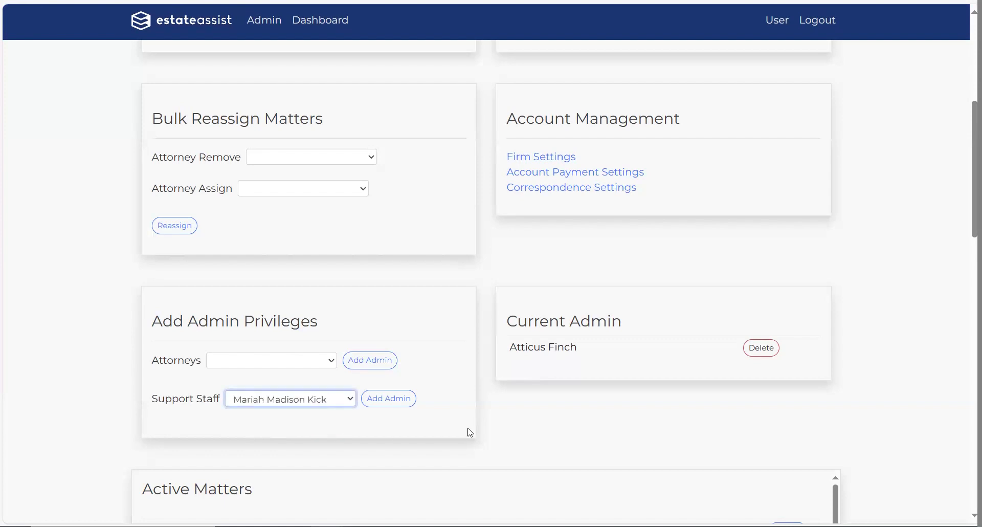
pyautogui.click(73, 377)
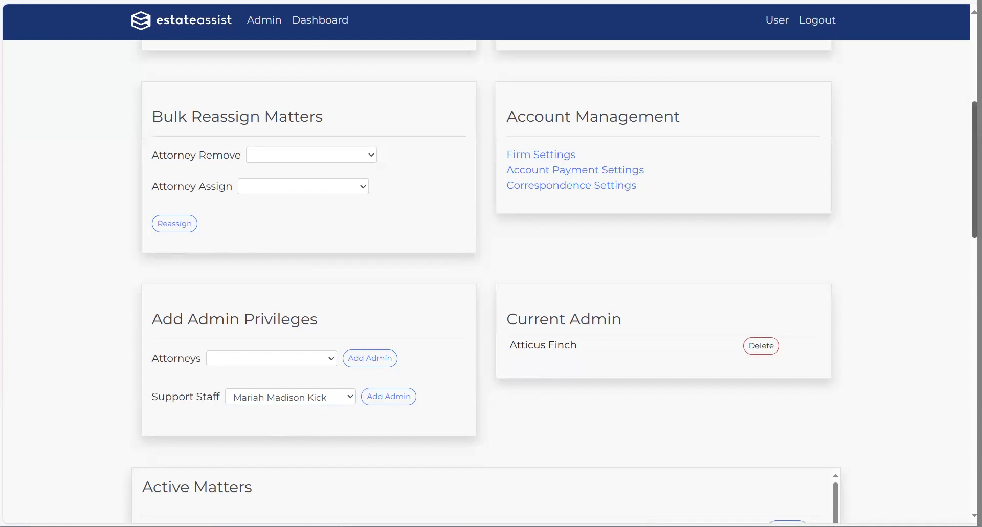
pyautogui.scroll(-8, 975, 169)
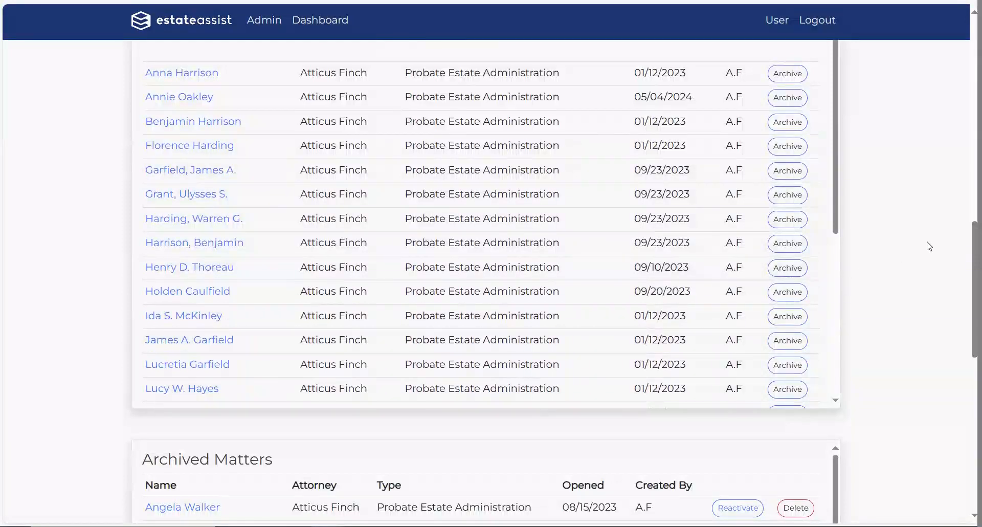
pyautogui.scroll(-6, 974, 286)
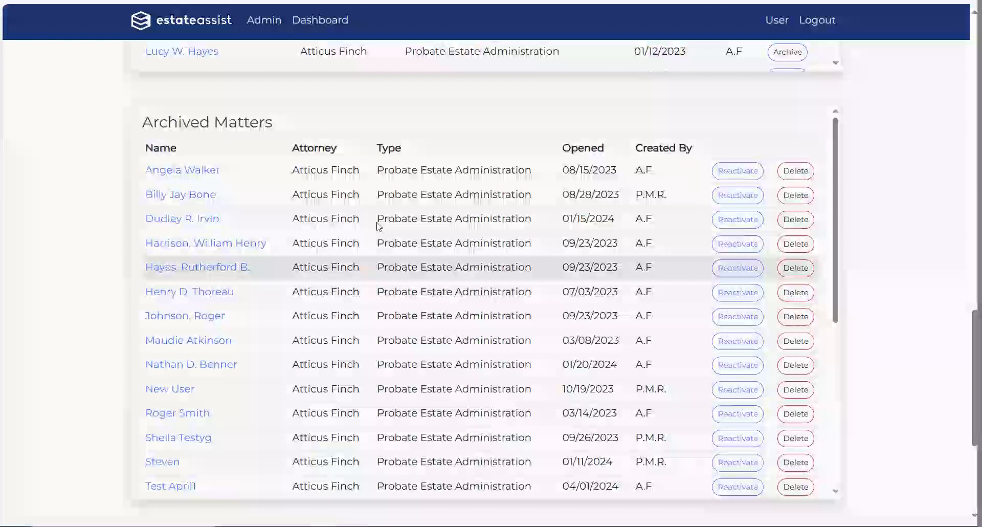
pyautogui.scroll(15, 853, 285)
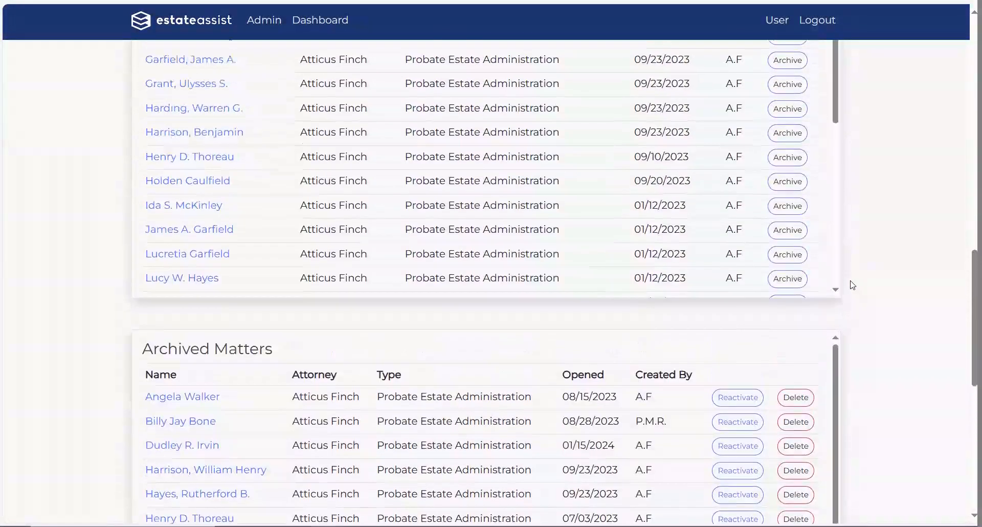
pyautogui.scroll(2, 849, 285)
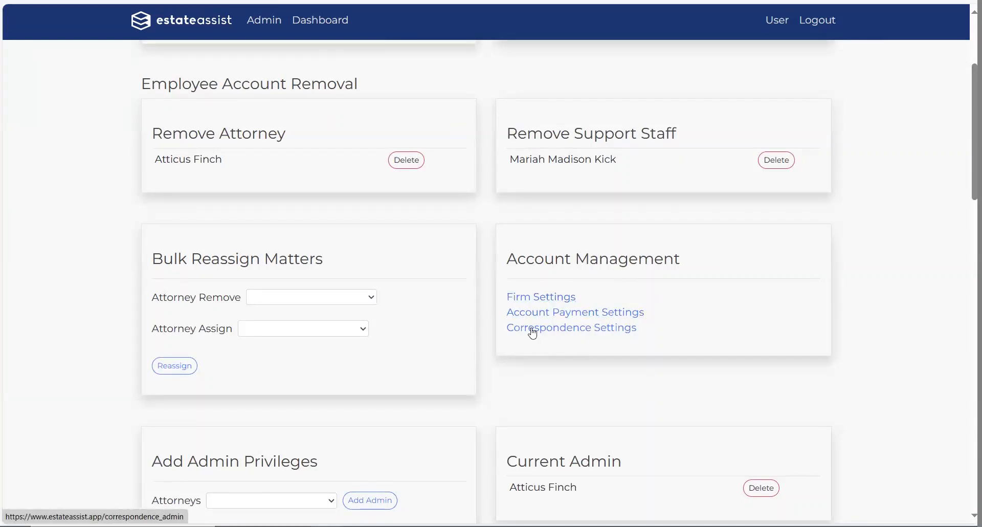
# Step: Open Firm Settings under Account Management to see the firm's account information
pyautogui.click(556, 298)
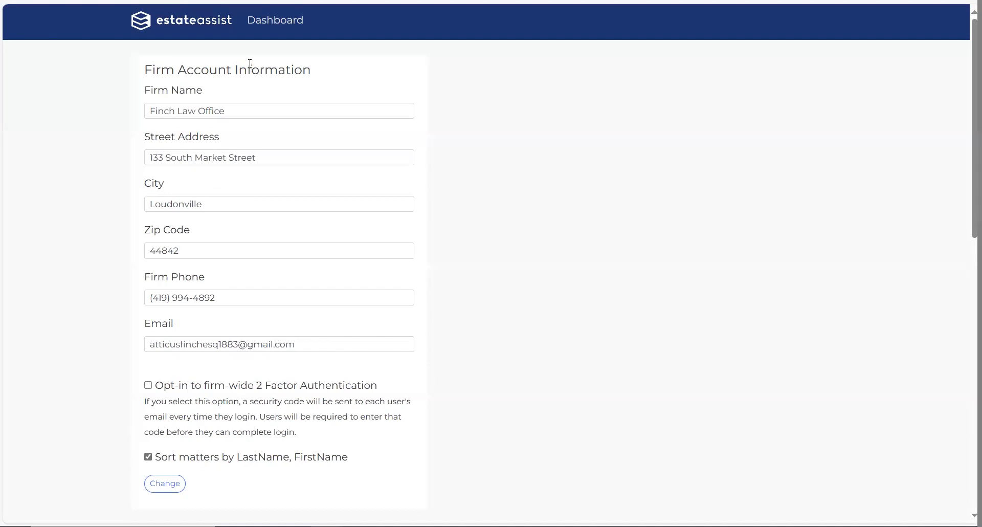
# Step: From the Dashboard, open the Gathering and Liquidation matter opened 05/09/2024
pyautogui.click(264, 29)
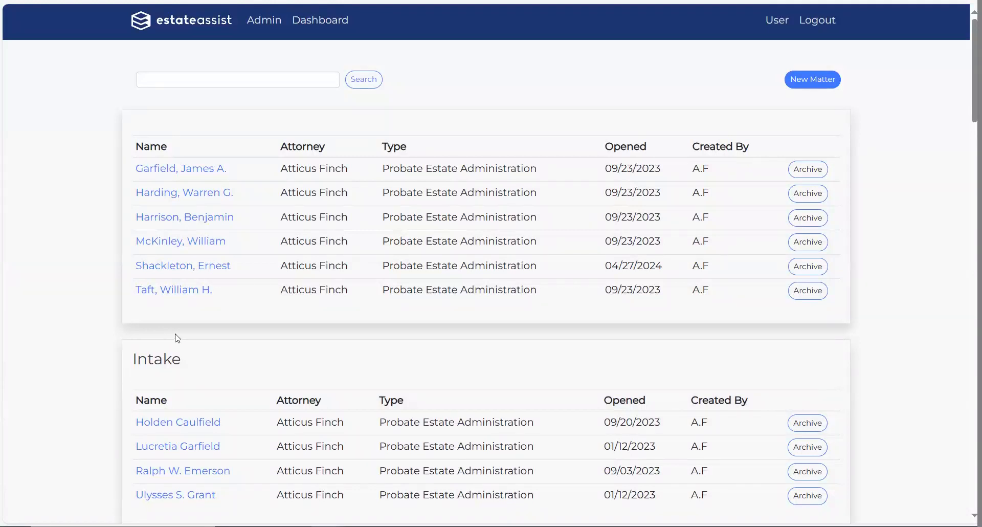
pyautogui.scroll(-3, 164, 404)
pyautogui.scroll(-4, 163, 403)
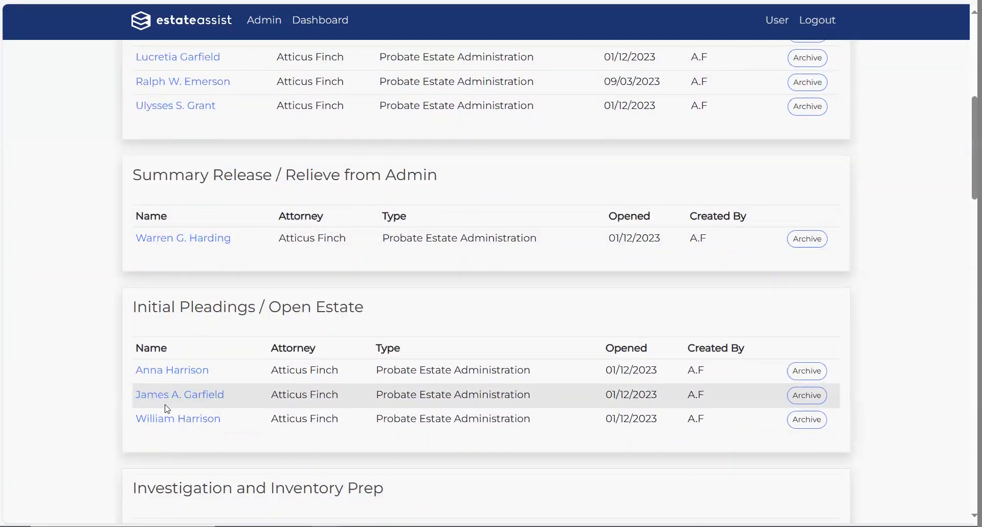
pyautogui.scroll(-6, 167, 408)
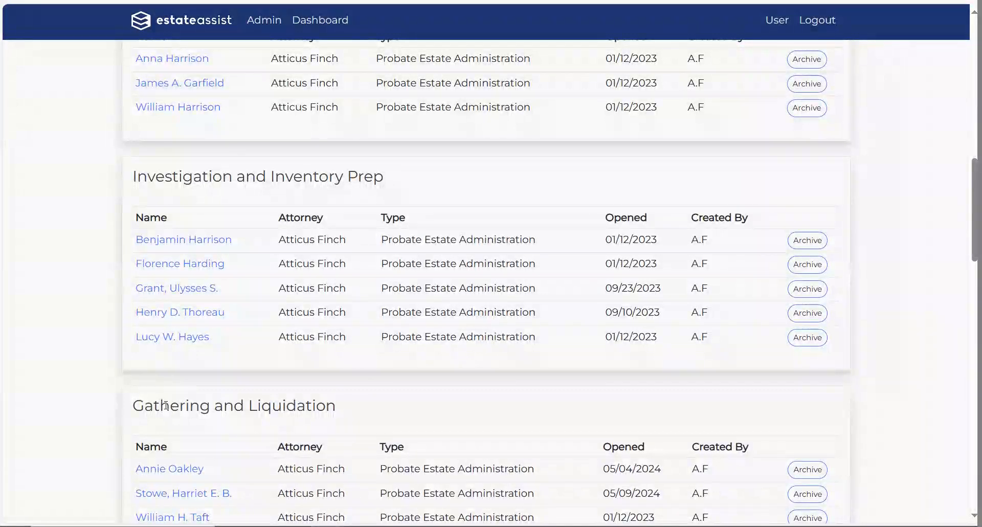
pyautogui.scroll(-2, 165, 406)
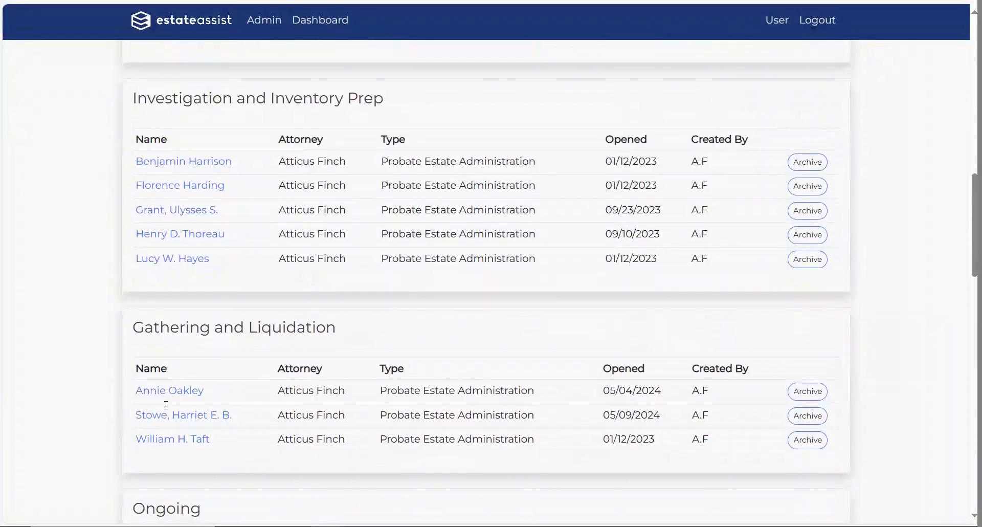
pyautogui.click(201, 416)
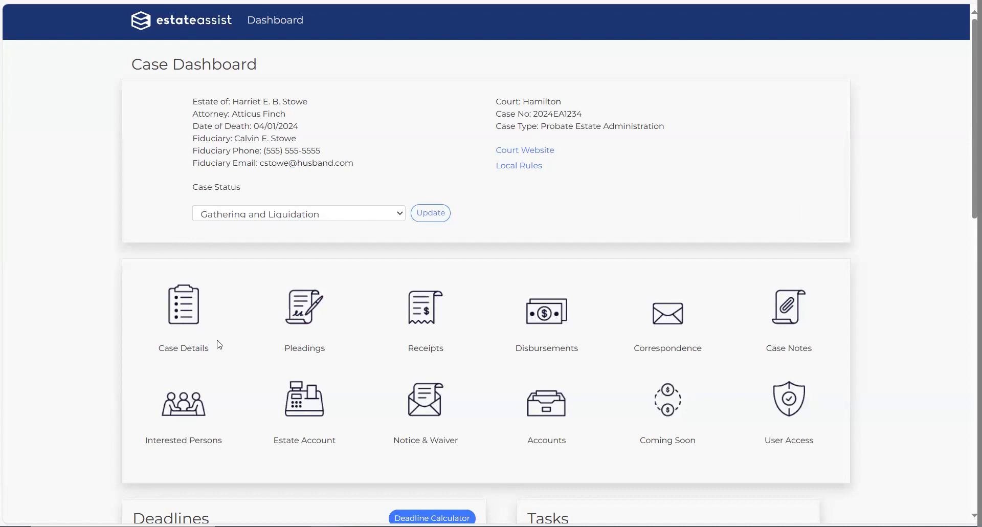
# Step: Go back to the Dashboard's list of all matters from the case dashboard
pyautogui.click(289, 31)
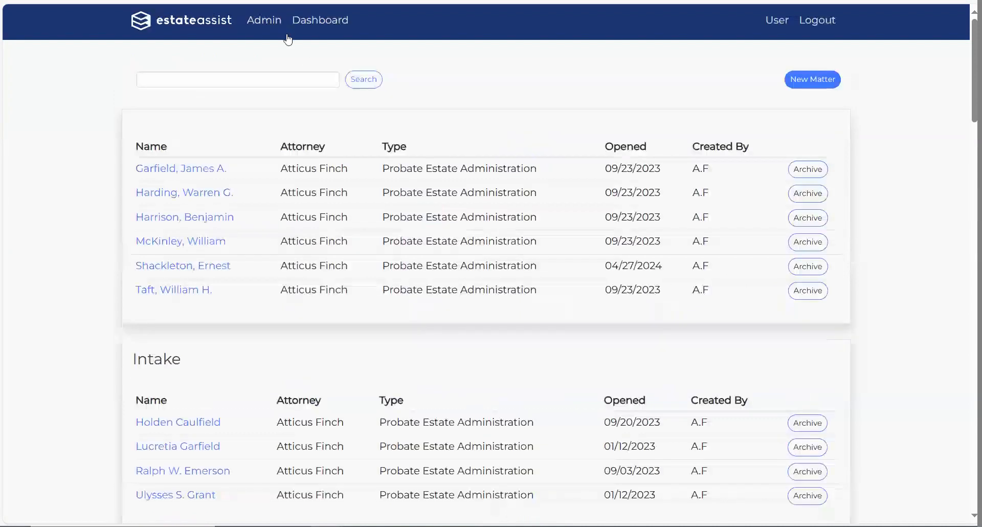
pyautogui.click(820, 80)
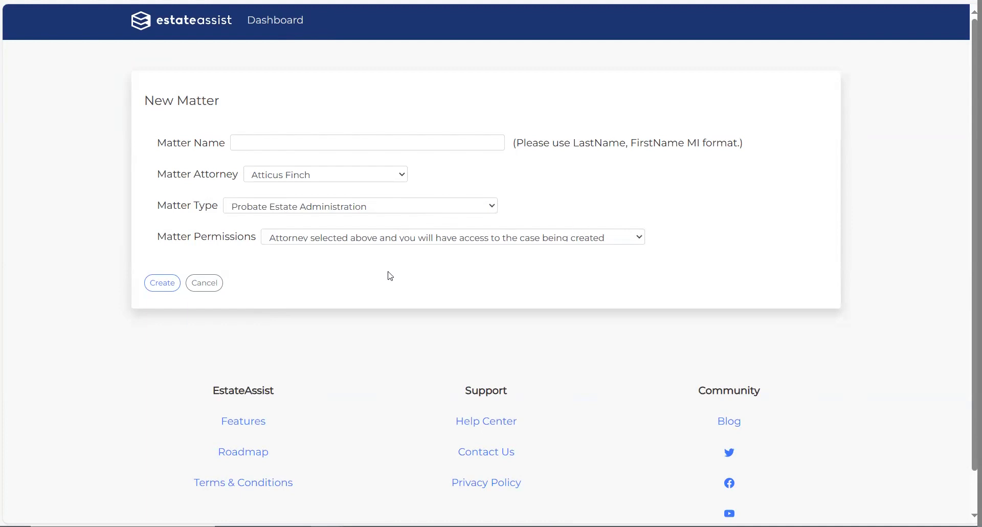
pyautogui.click(641, 237)
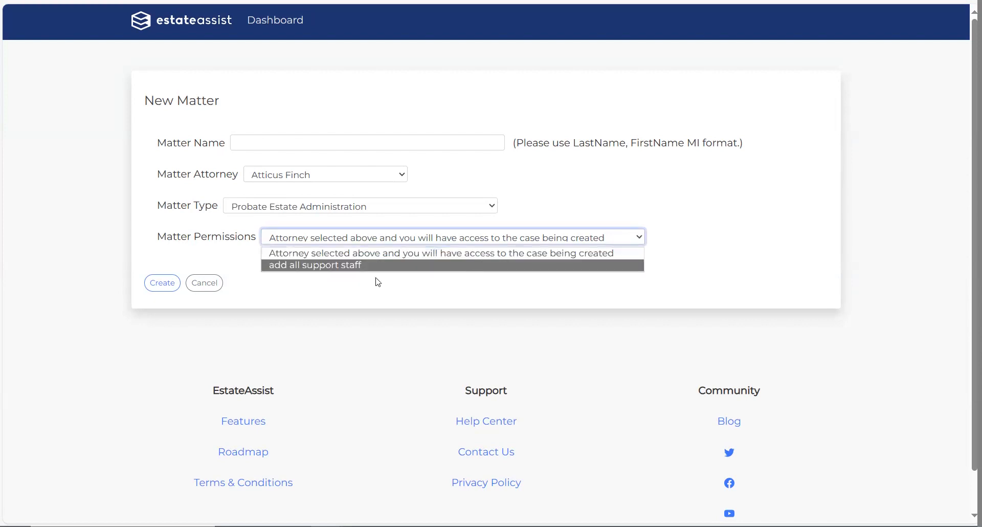
pyautogui.click(347, 266)
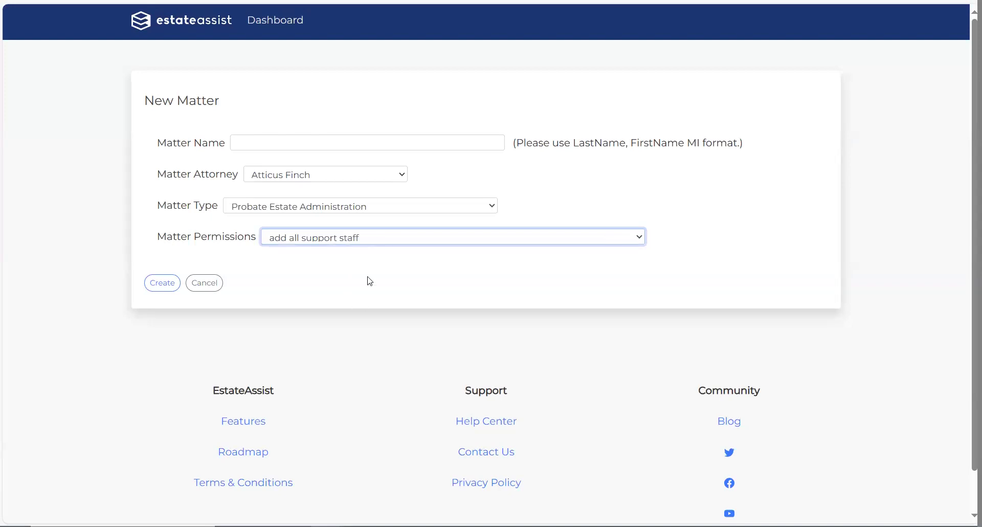
pyautogui.click(275, 33)
# Step: Reopen the 05/09/2024 Gathering and Liquidation matter and show its Case Details intake form
pyautogui.scroll(-9, 276, 220)
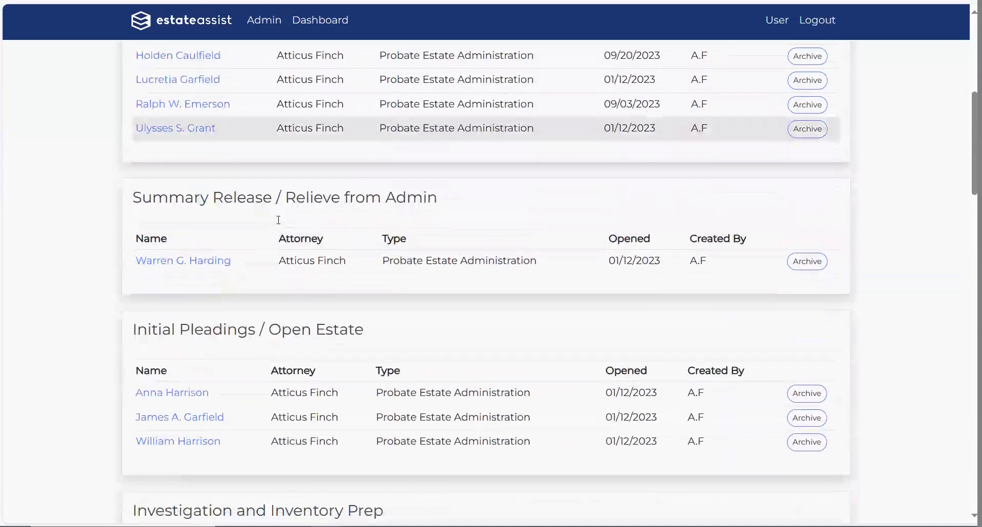
pyautogui.scroll(-3, 271, 281)
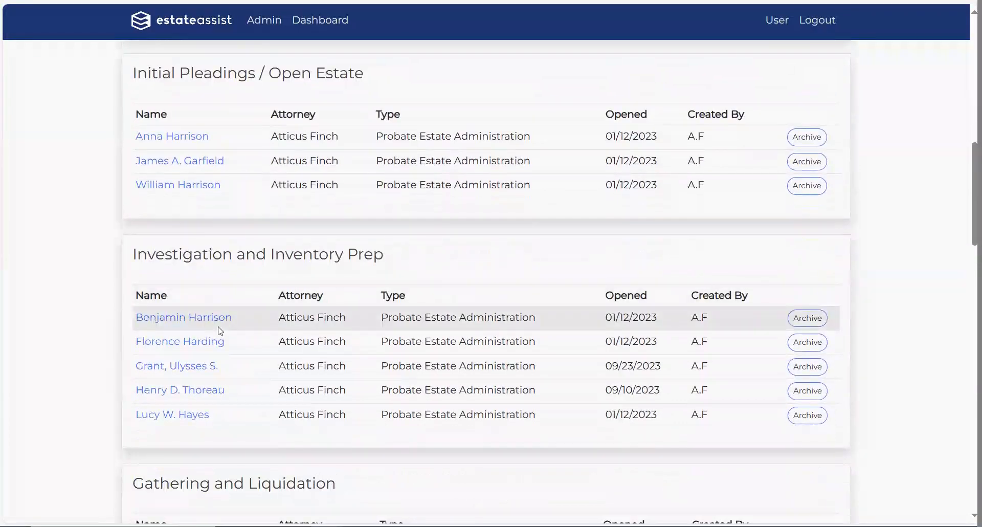
pyautogui.scroll(-3, 281, 330)
pyautogui.click(190, 420)
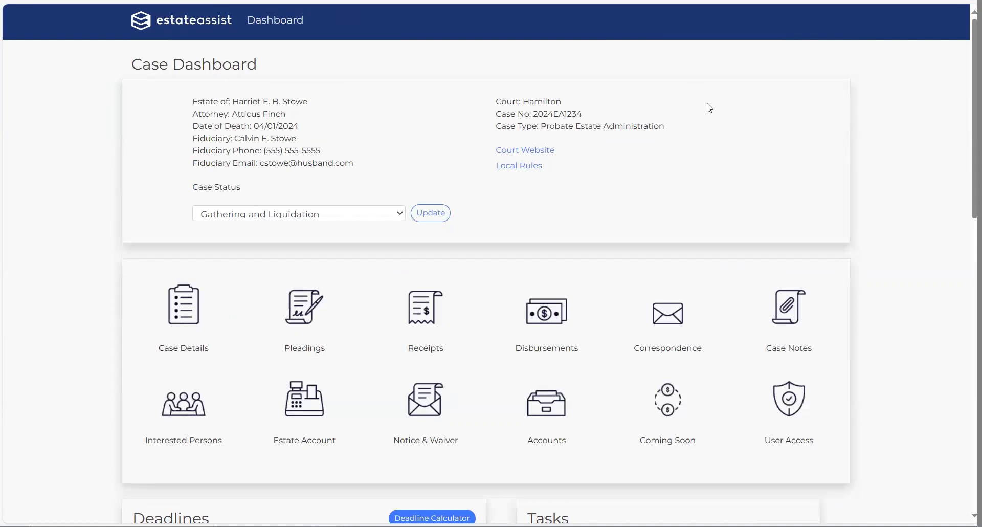
pyautogui.click(178, 314)
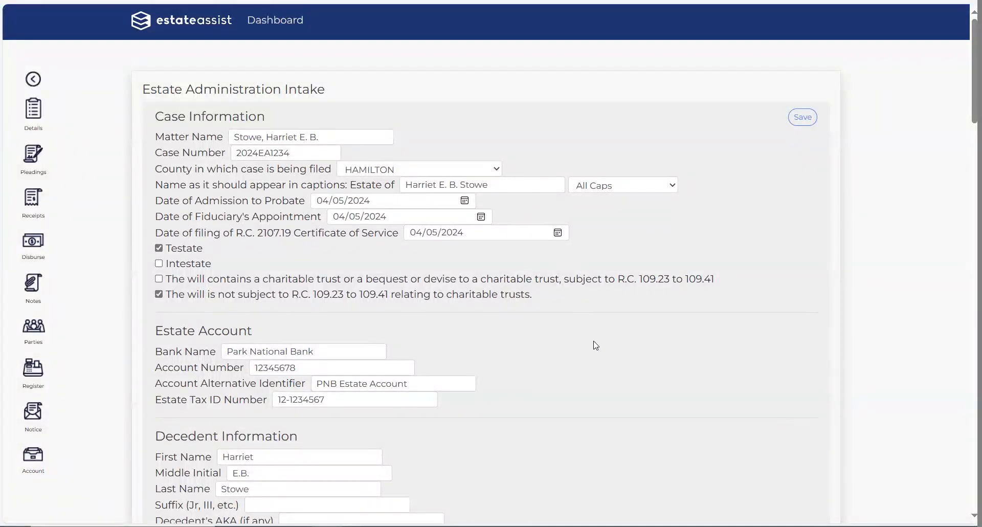
pyautogui.scroll(-2, 596, 345)
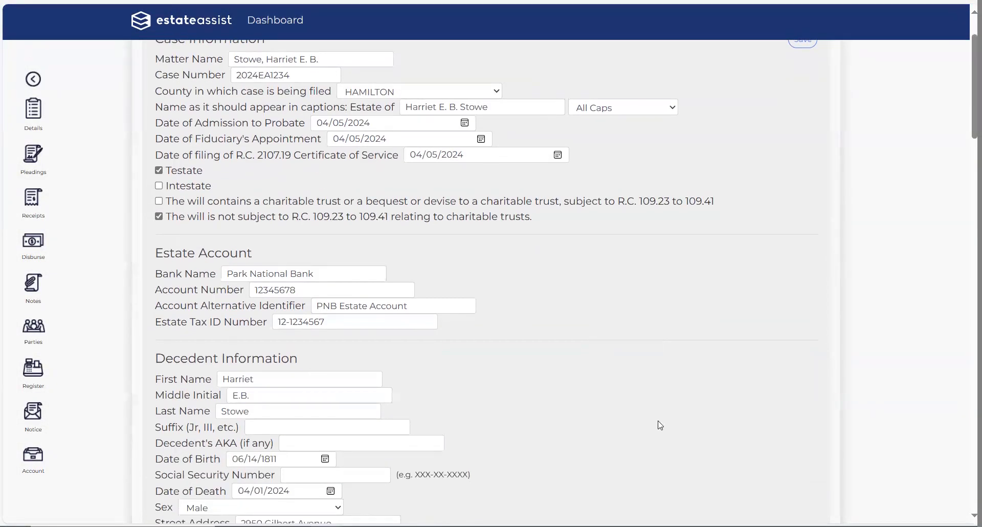
pyautogui.scroll(-2, 513, 347)
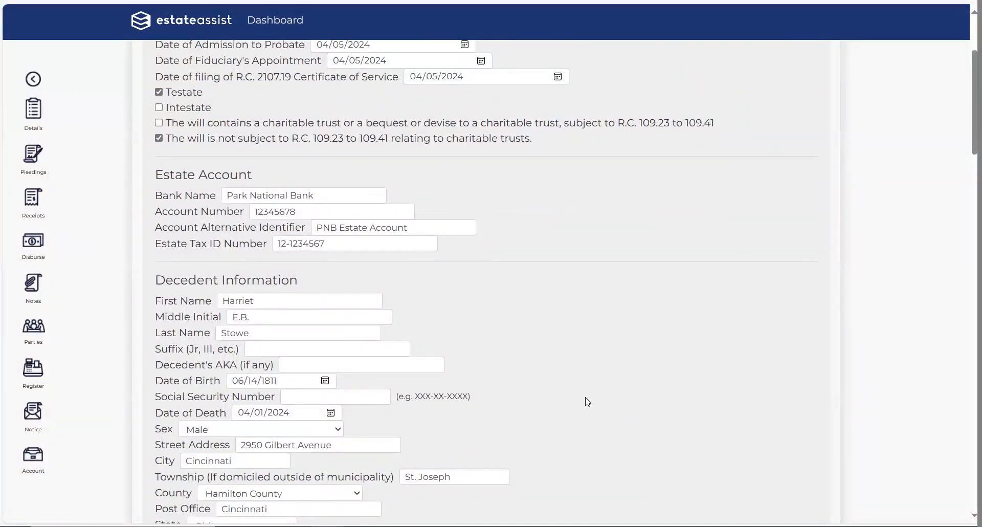
pyautogui.scroll(-2, 587, 401)
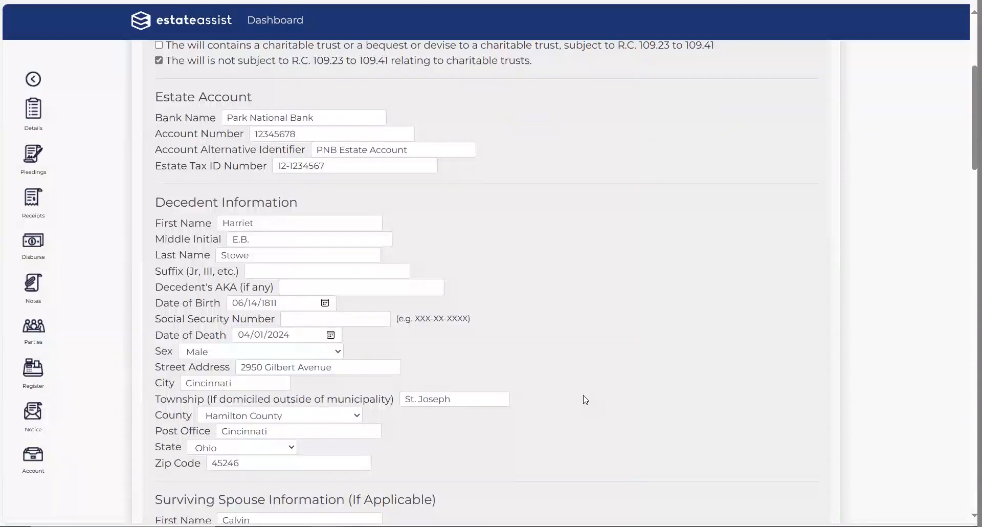
pyautogui.scroll(4, 586, 400)
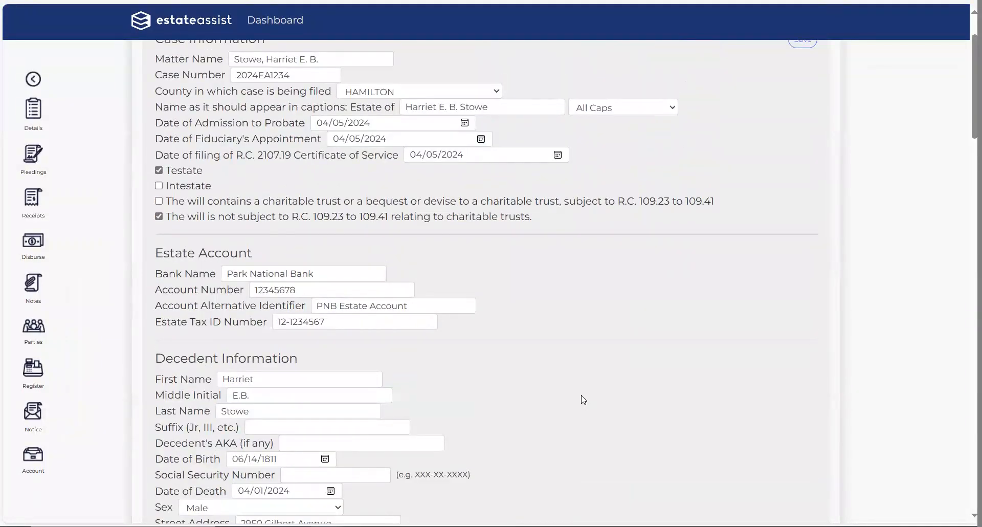
pyautogui.scroll(2, 583, 399)
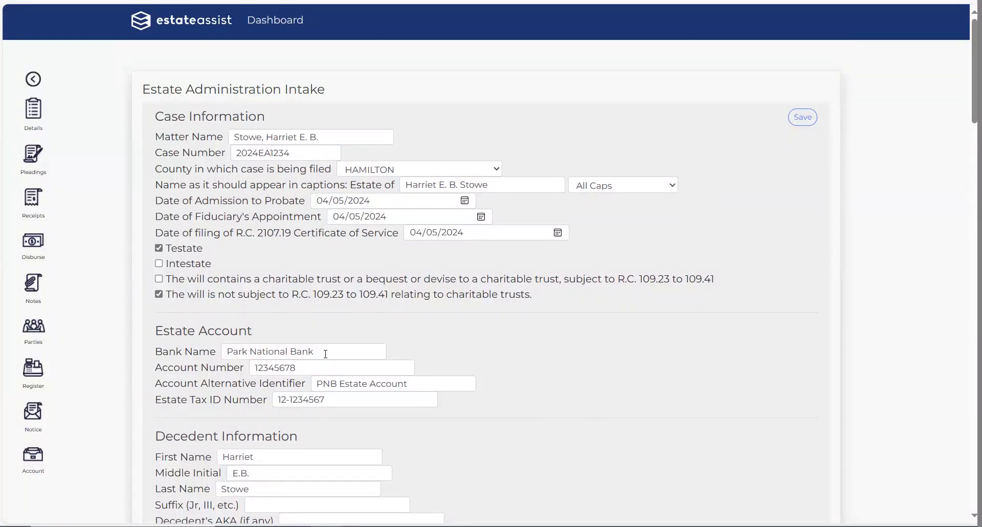
pyautogui.scroll(-2, 399, 358)
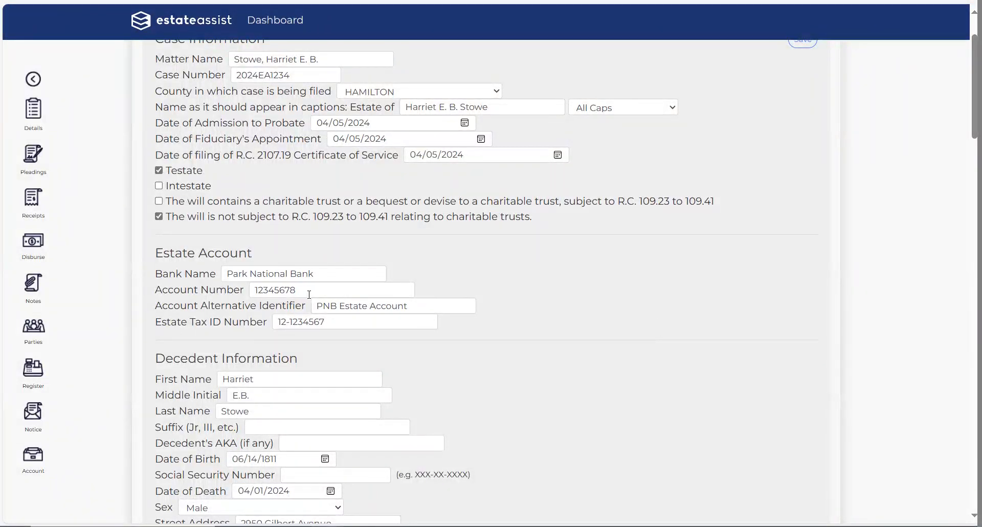
# Step: Move down the intake form past Surviving Spouse Information to the Fiduciary Information heading
pyautogui.moveTo(407, 305); pyautogui.dragTo(314, 305)
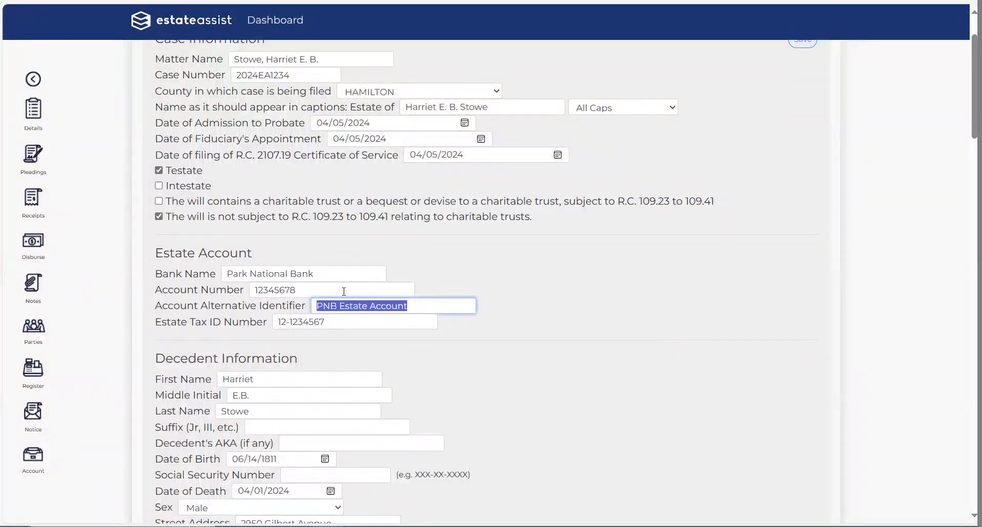
pyautogui.click(674, 292)
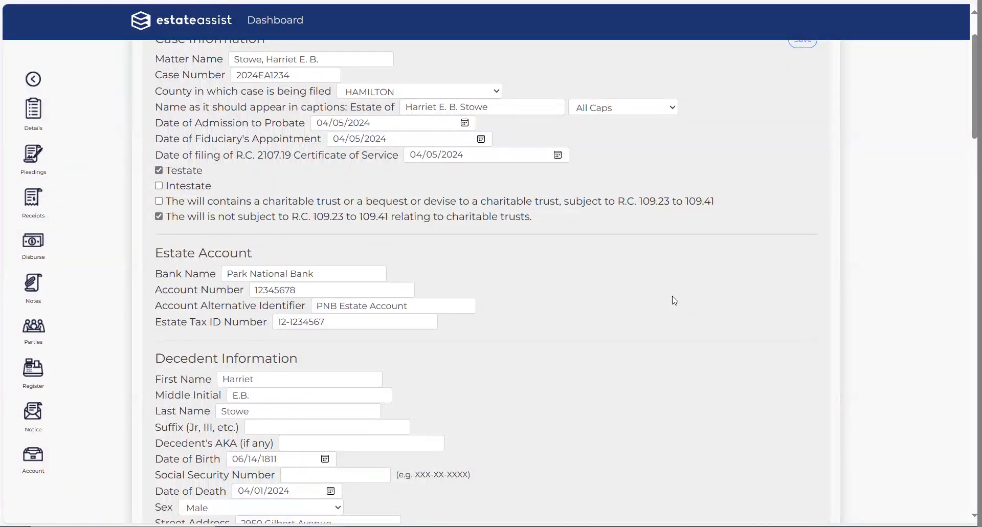
pyautogui.scroll(-5, 635, 303)
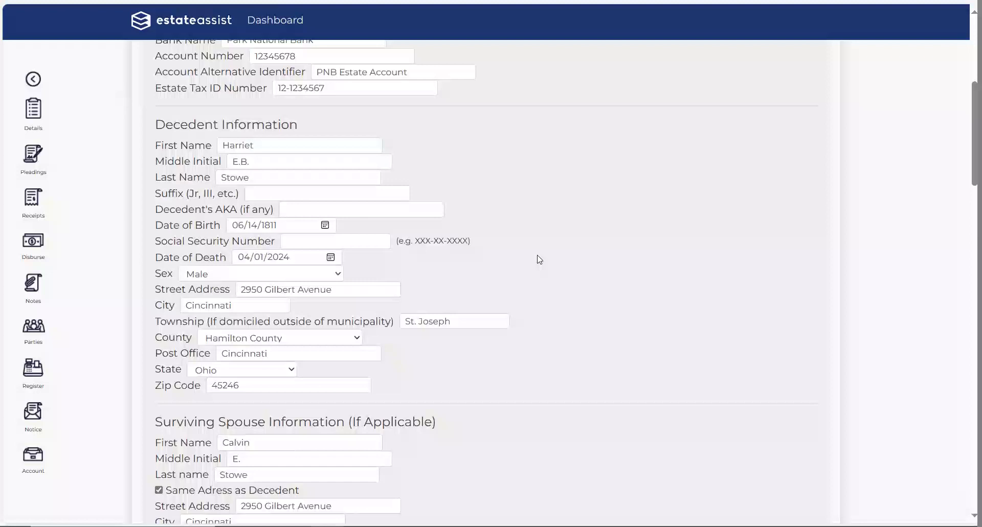
pyautogui.scroll(-5, 579, 347)
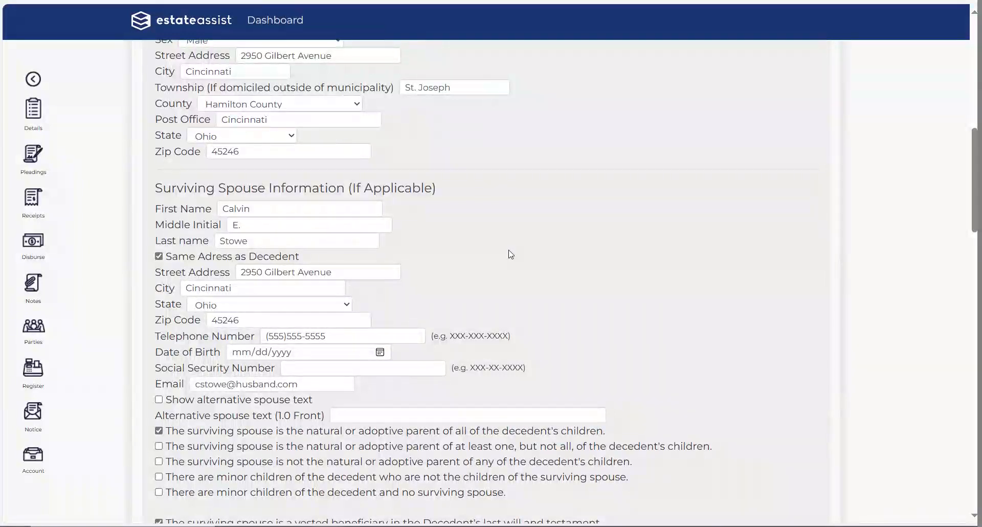
pyautogui.scroll(-2, 514, 254)
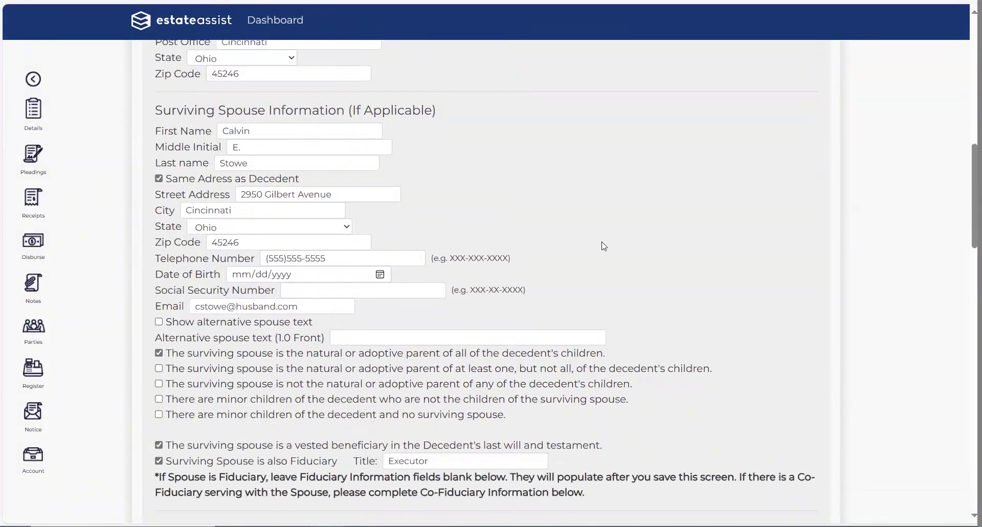
pyautogui.scroll(2, 604, 246)
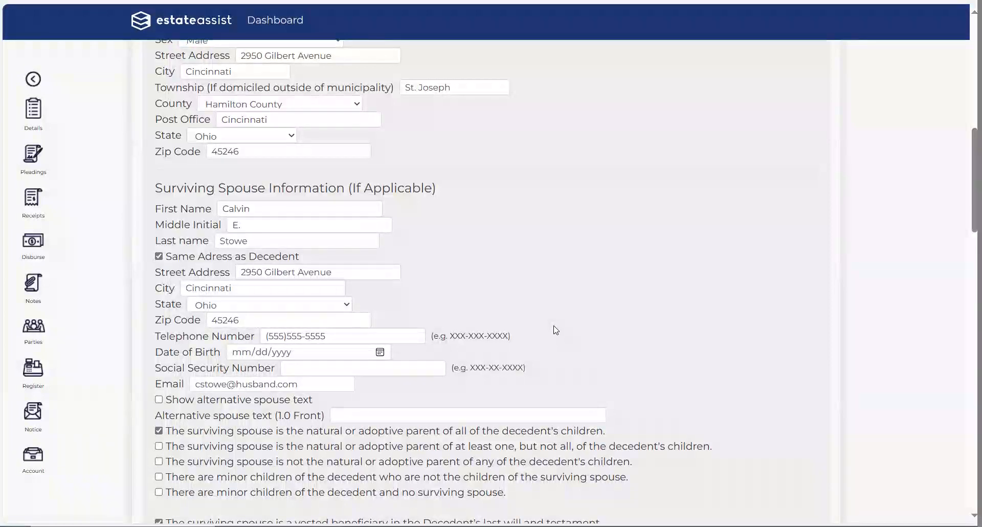
pyautogui.scroll(2, 553, 331)
pyautogui.scroll(2, 552, 329)
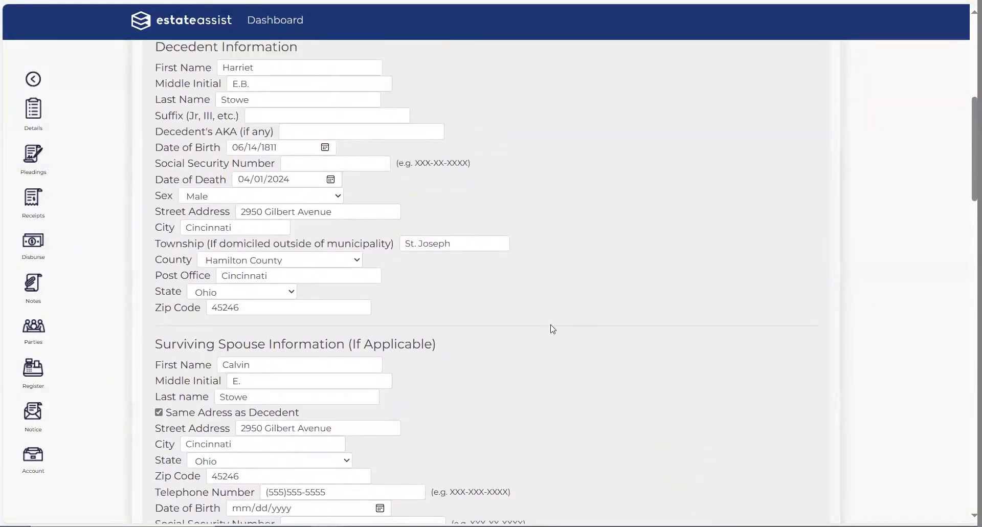
pyautogui.scroll(-2, 478, 291)
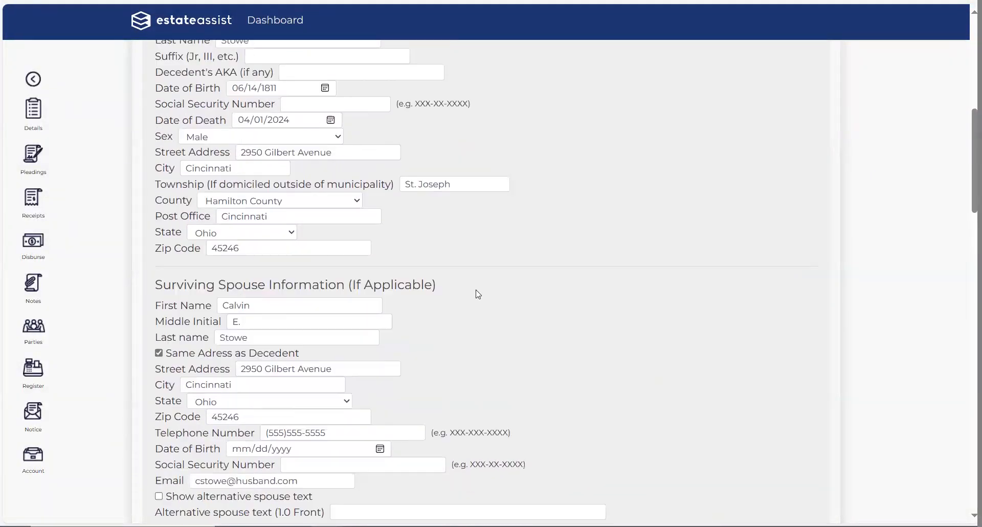
pyautogui.scroll(-2, 570, 321)
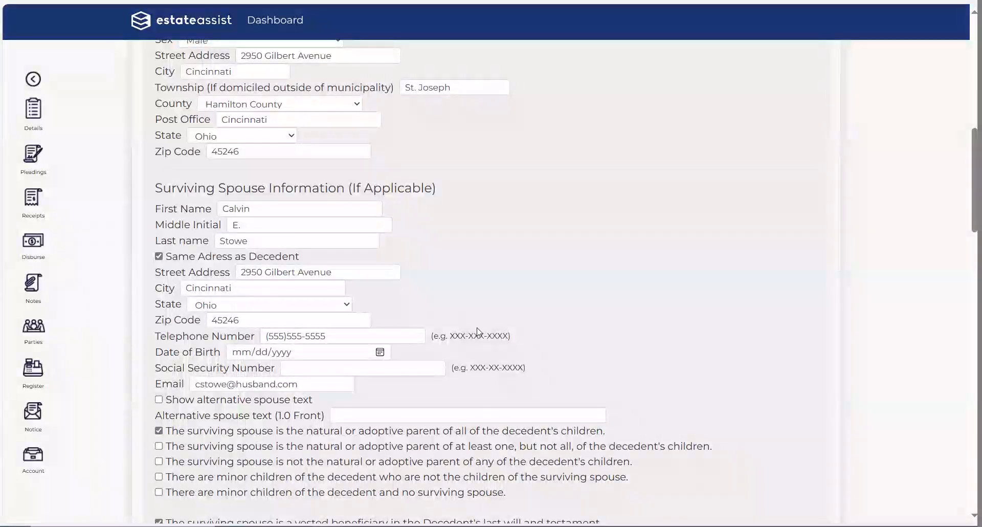
pyautogui.scroll(-5, 585, 311)
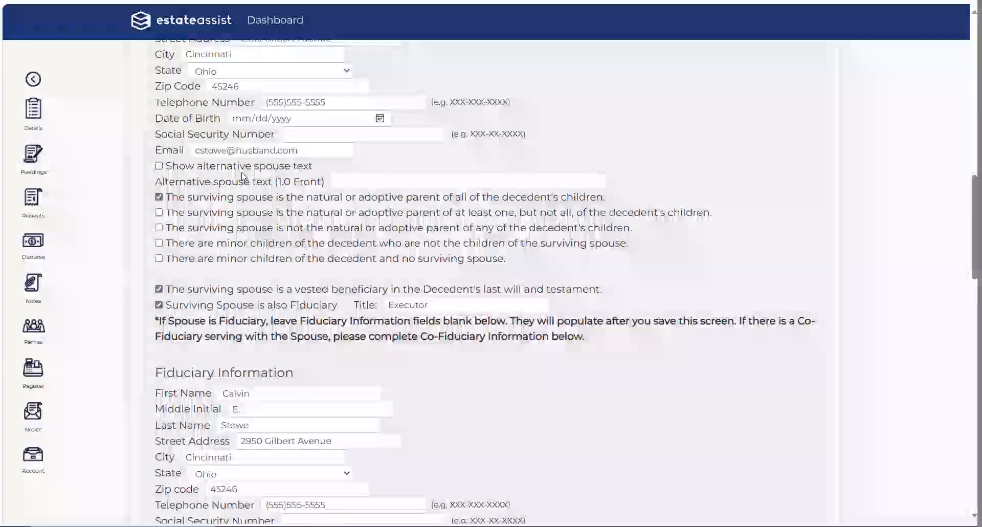
pyautogui.scroll(2, 354, 239)
pyautogui.scroll(2, 354, 239)
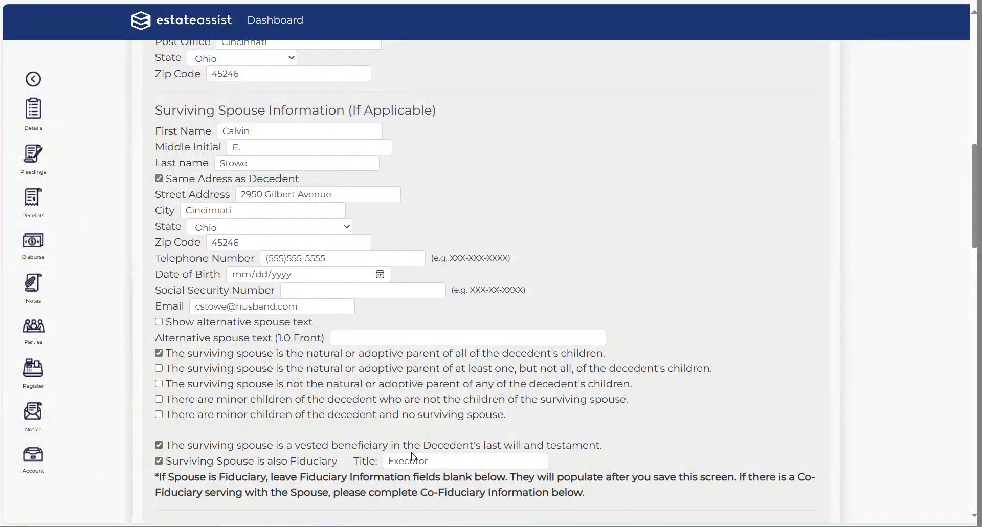
pyautogui.moveTo(153, 322); pyautogui.dragTo(377, 333)
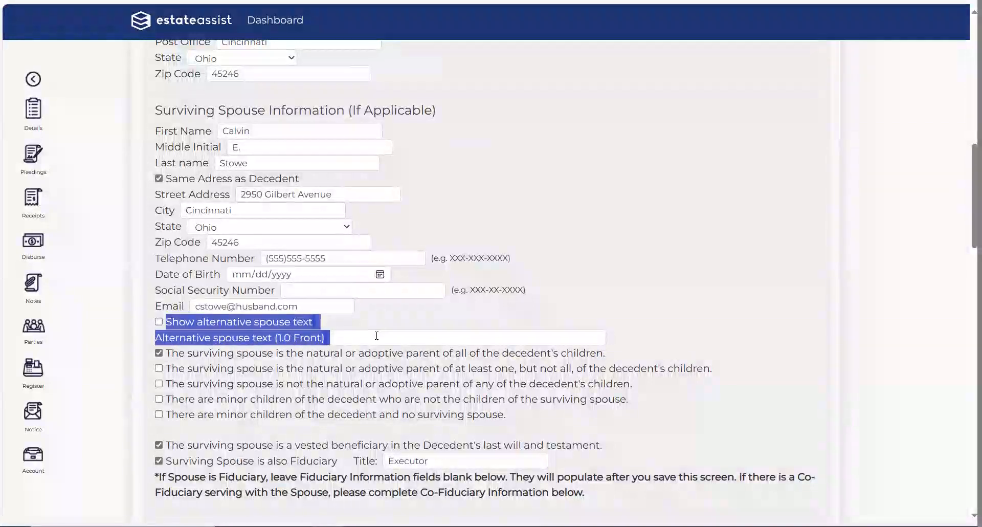
pyautogui.click(672, 314)
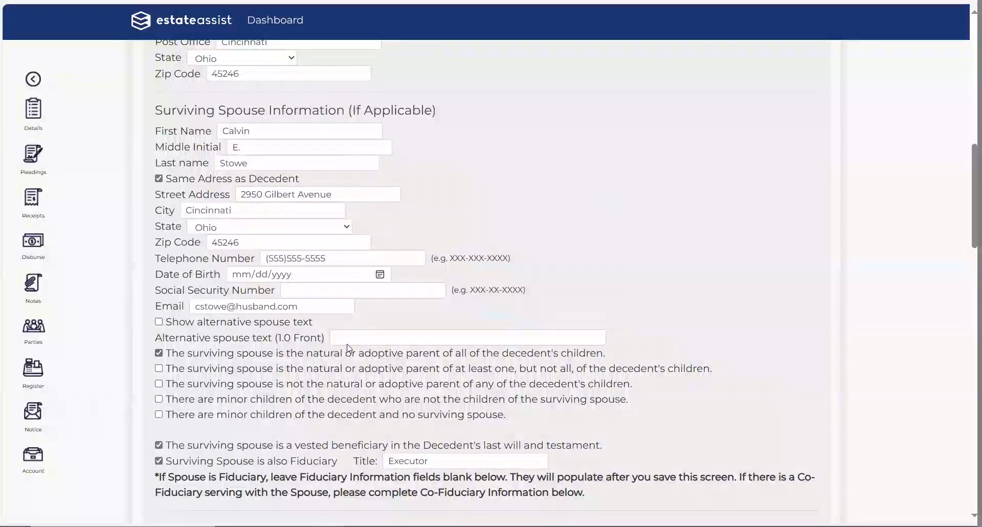
pyautogui.click(540, 337)
pyautogui.click(667, 279)
# Step: Review the Fiduciary section (Executor, Spouse) and the blank Co-Fiduciary Information section
pyautogui.scroll(-2, 670, 280)
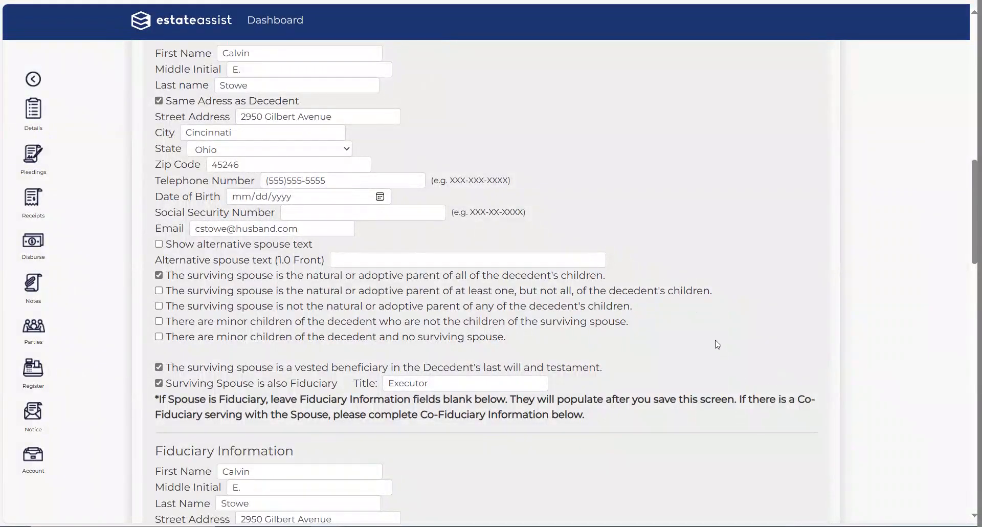
pyautogui.scroll(-2, 717, 342)
pyautogui.scroll(-2, 718, 344)
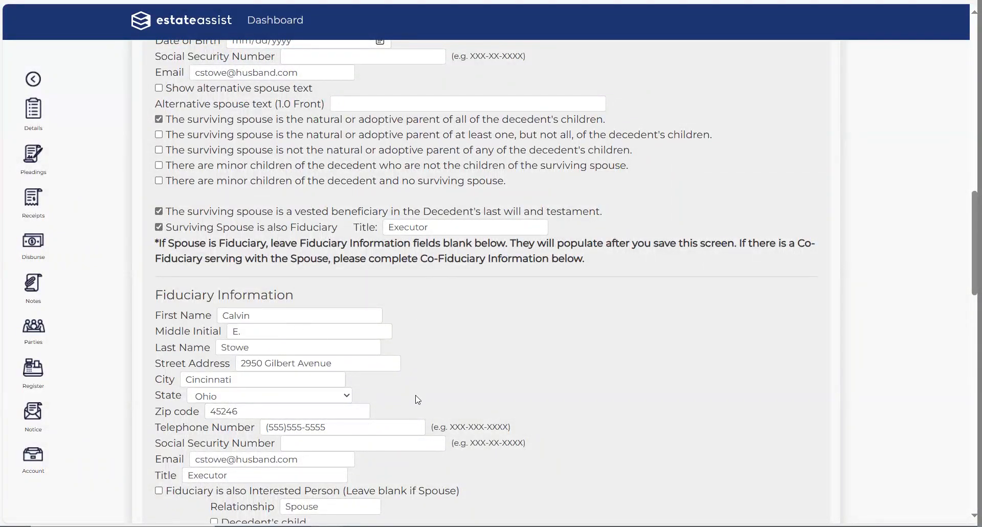
pyautogui.scroll(-2, 281, 320)
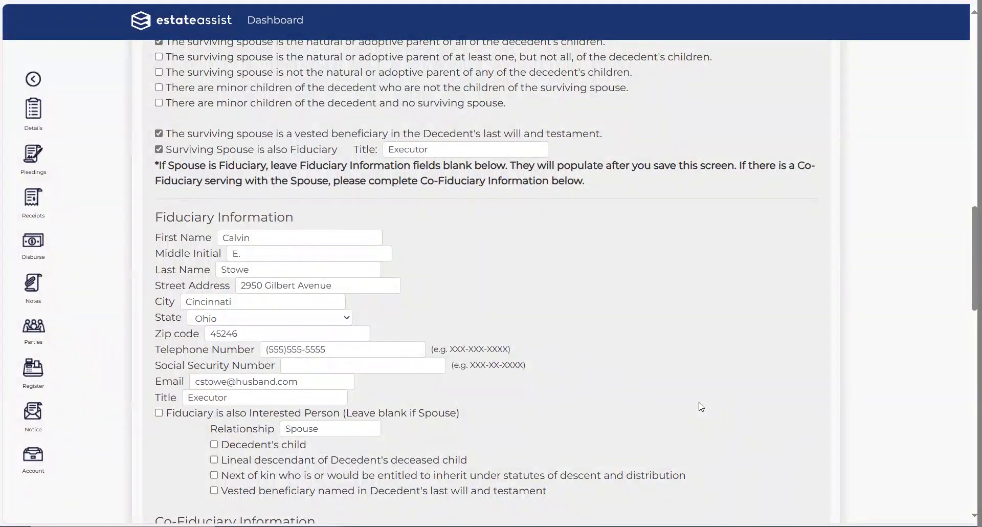
pyautogui.scroll(2, 701, 407)
pyautogui.scroll(-8, 665, 405)
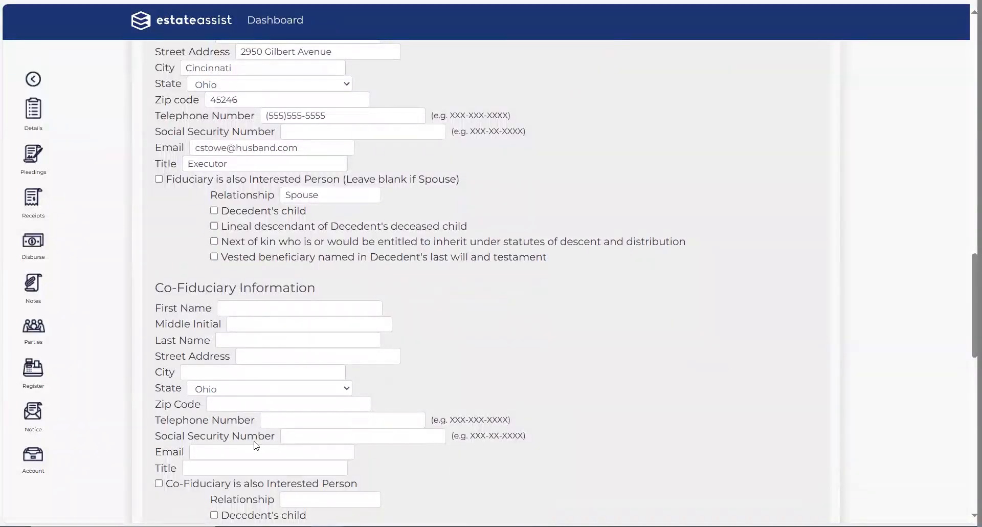
pyautogui.scroll(6, 499, 451)
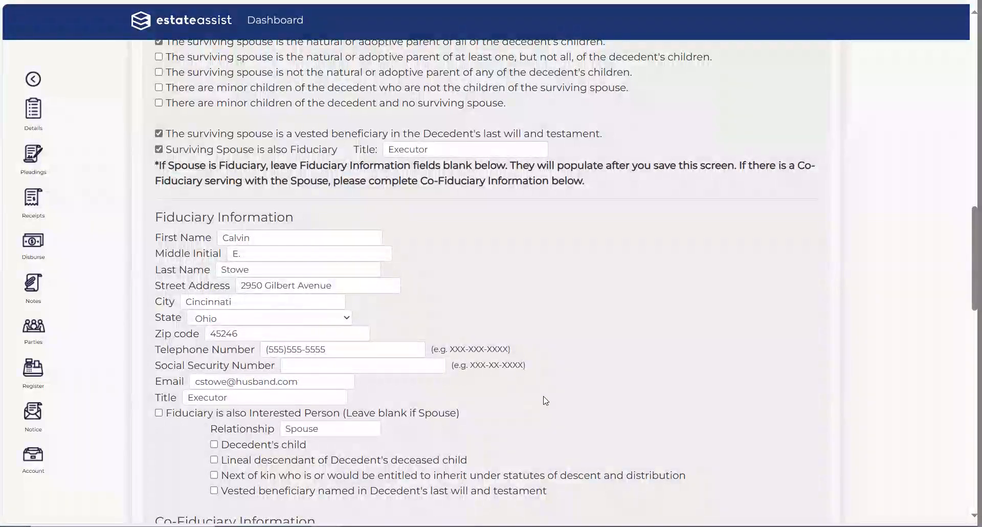
# Step: Move down to Bond Information: $130000.00 personal property, $245000.00 real property, no bond requested
pyautogui.scroll(-6, 546, 401)
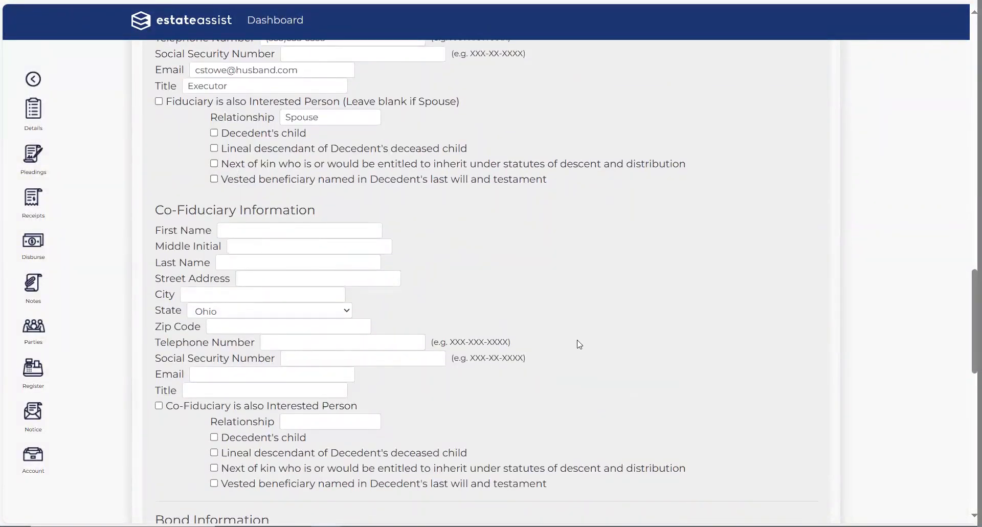
pyautogui.scroll(-3, 624, 359)
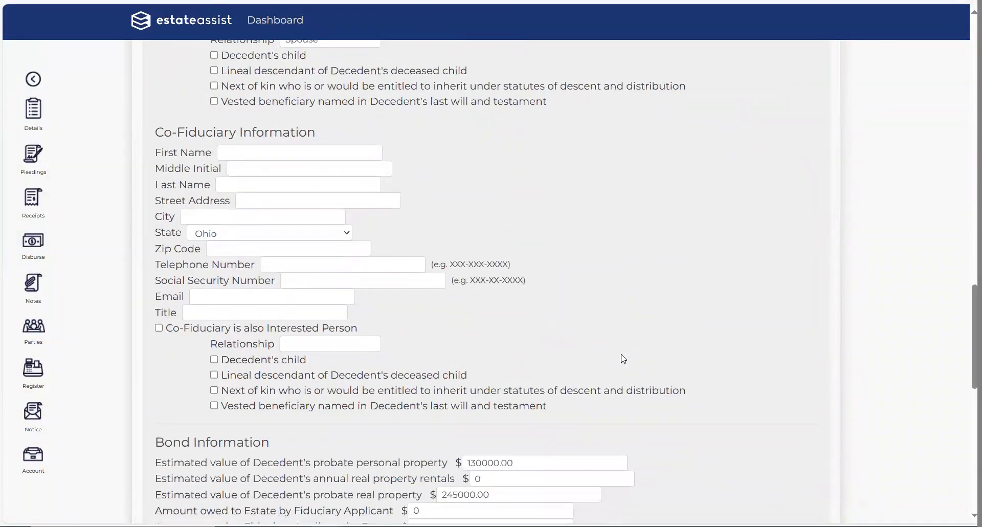
pyautogui.scroll(-3, 624, 359)
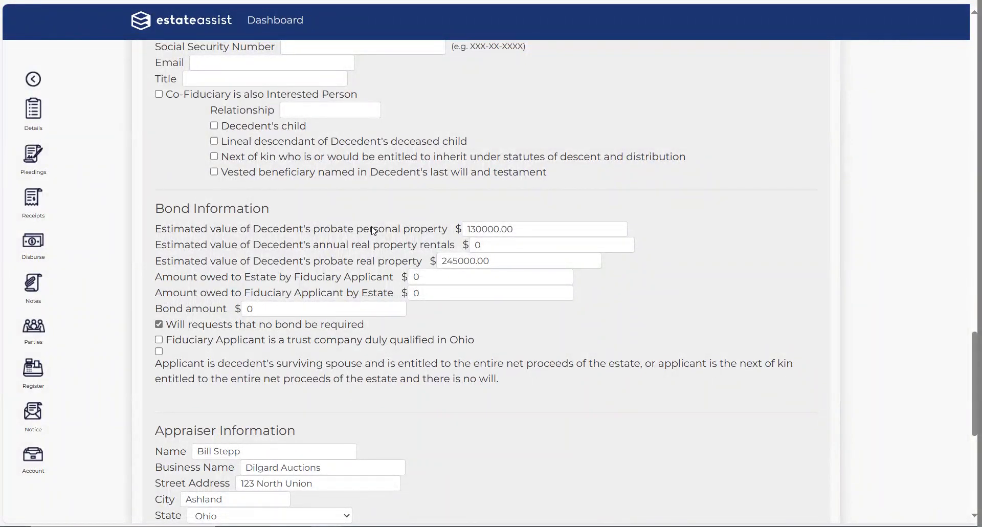
# Step: Scroll to the bottom of the intake form to show Appraiser Information and the Save/Cancel buttons
pyautogui.scroll(-1, 374, 225)
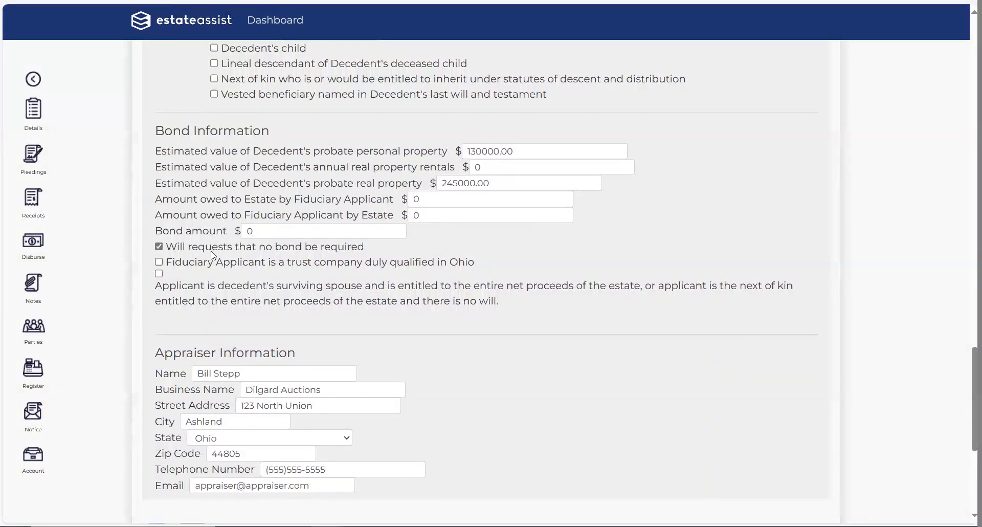
# Step: Erase the appraiser's name, leaving the Appraiser Information Name field blank
pyautogui.scroll(-2, 609, 346)
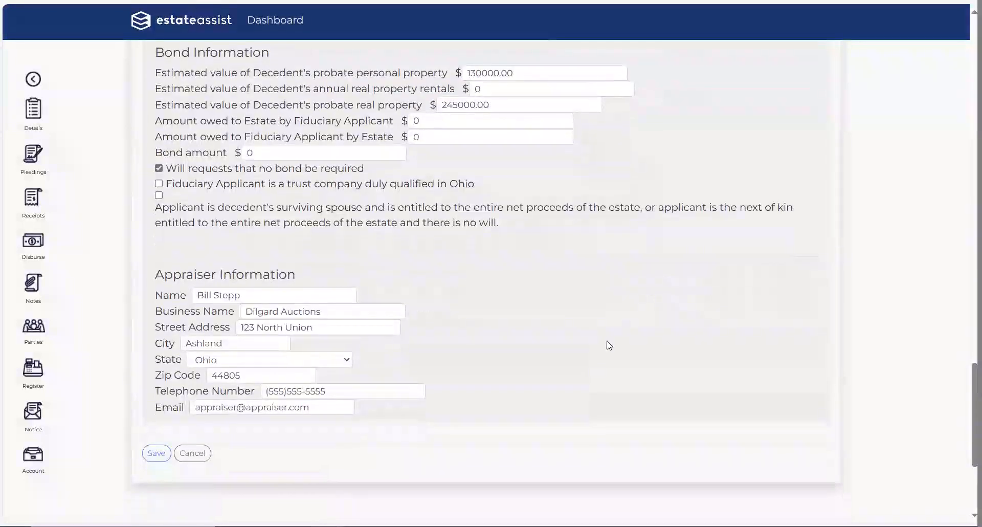
pyautogui.click(293, 295)
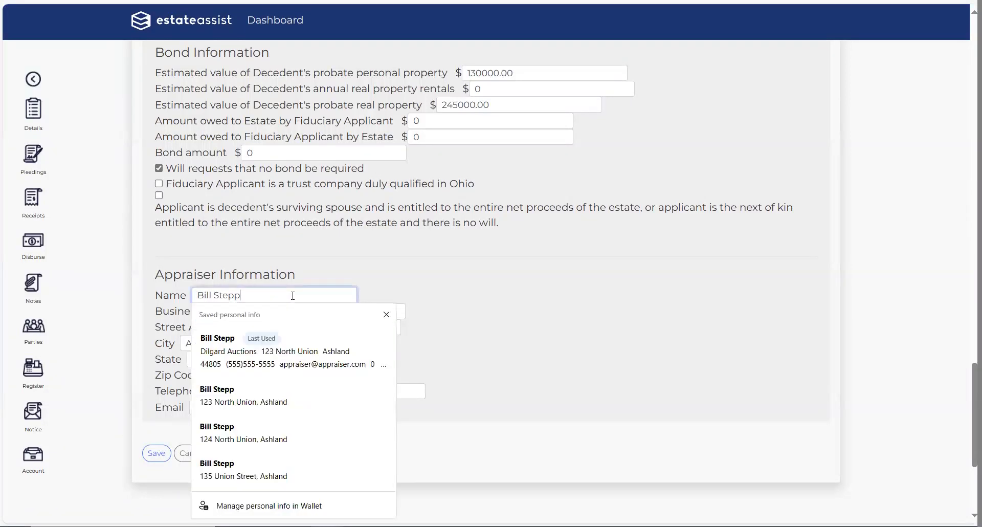
pyautogui.hotkey('ctrl', 'a')
pyautogui.press('BackSpace')
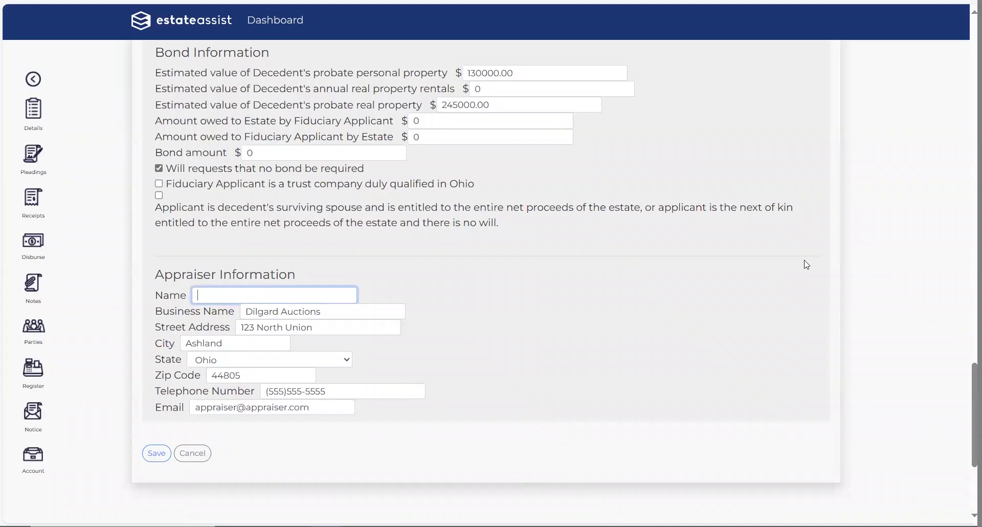
# Step: Clear the appraiser's business name, city and street address fields
pyautogui.click(244, 314)
pyautogui.press('BackSpace')
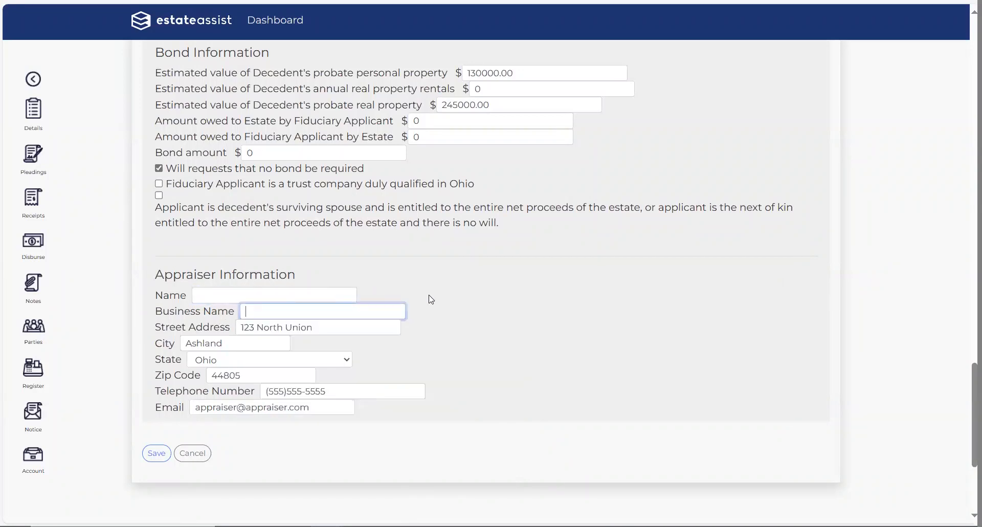
pyautogui.click(243, 341)
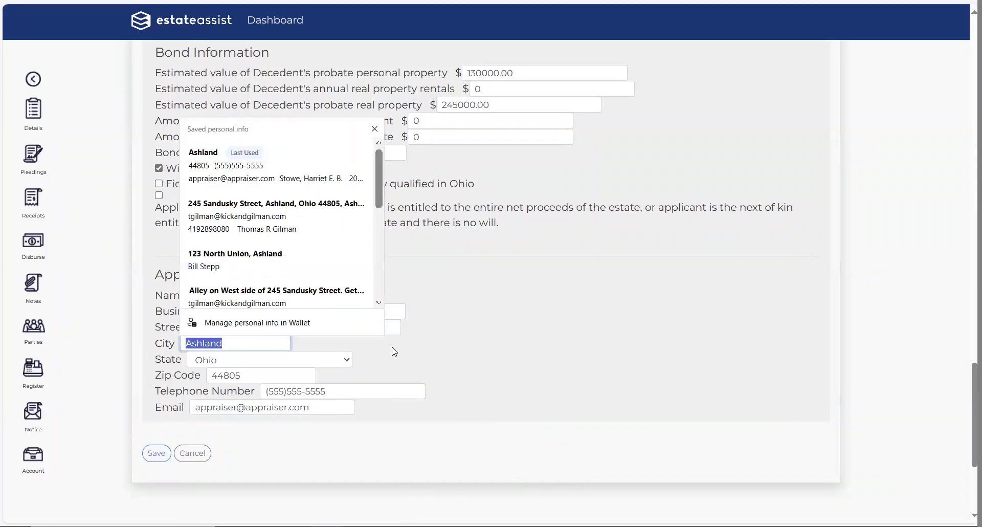
pyautogui.press('BackSpace')
pyautogui.click(357, 329)
pyautogui.press('BackSpace')
pyautogui.click(493, 285)
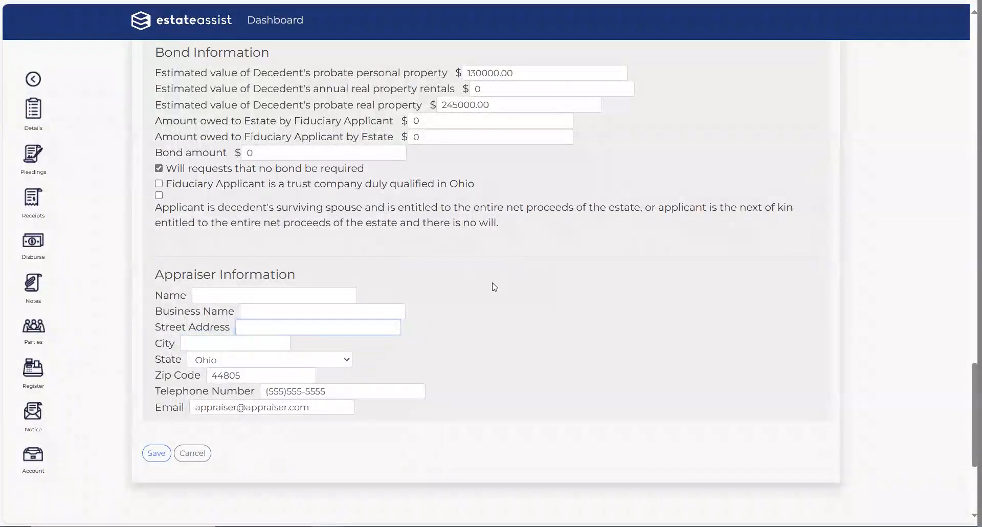
# Step: Re-enter the appraiser's name, autofill the details from the saved entry, then open Interested Persons
pyautogui.click(294, 294)
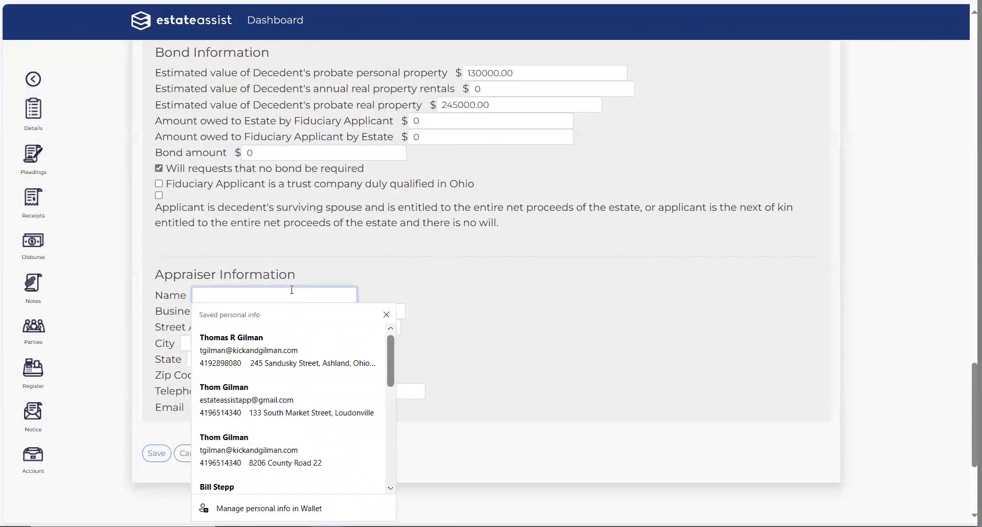
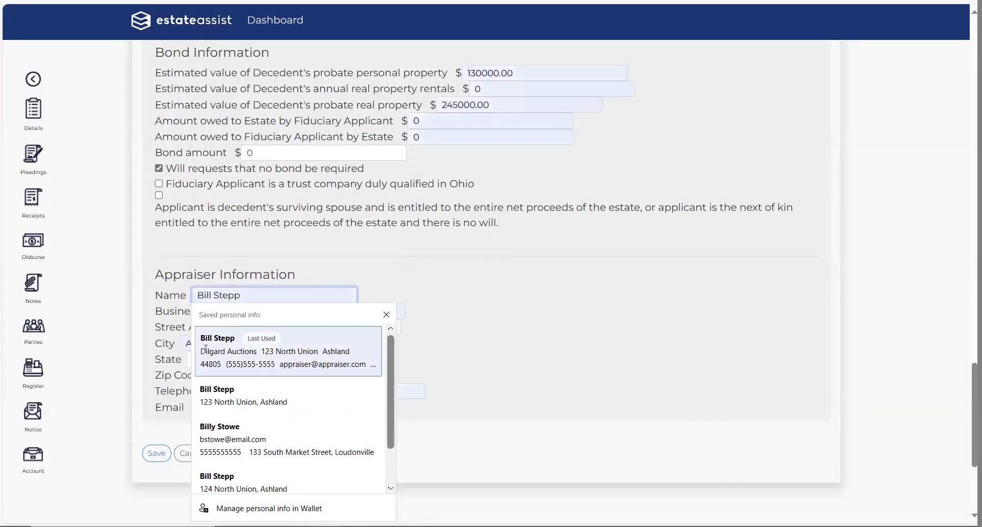
pyautogui.click(207, 351)
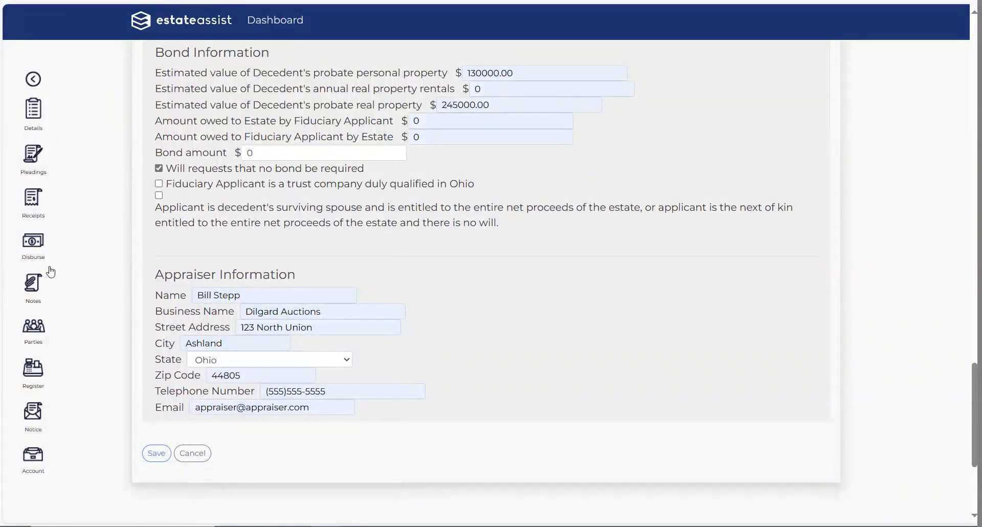
pyautogui.click(33, 79)
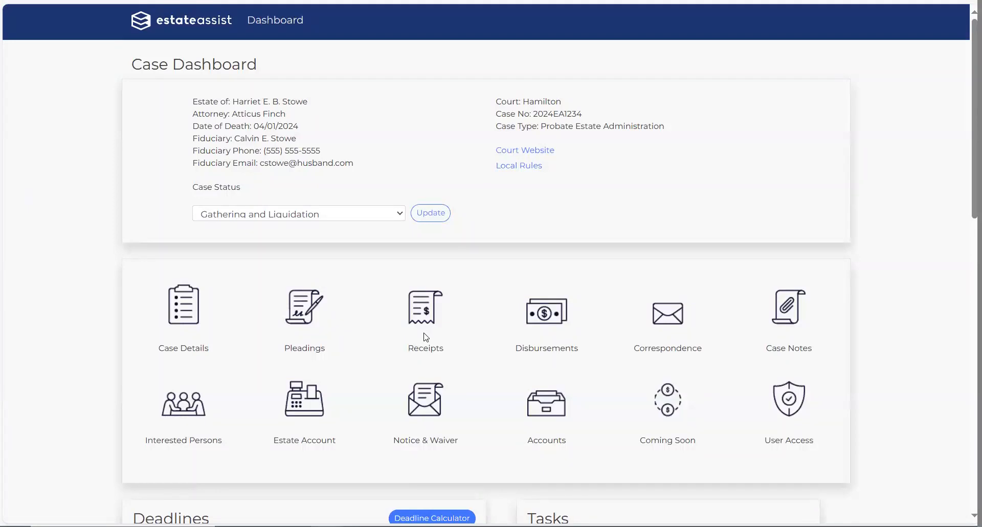
pyautogui.click(195, 408)
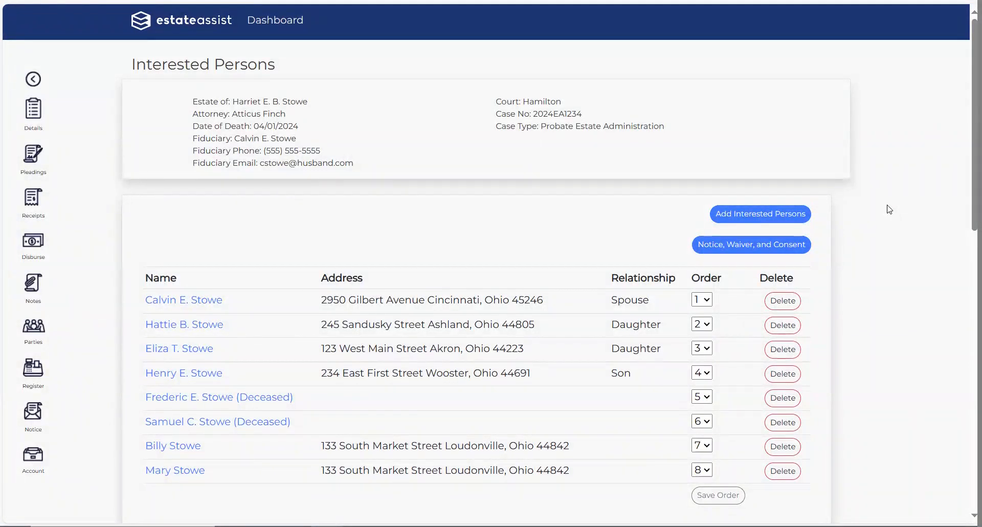
# Step: Open a blank Interested Persons Information form with the Add Interested Persons button
pyautogui.click(753, 215)
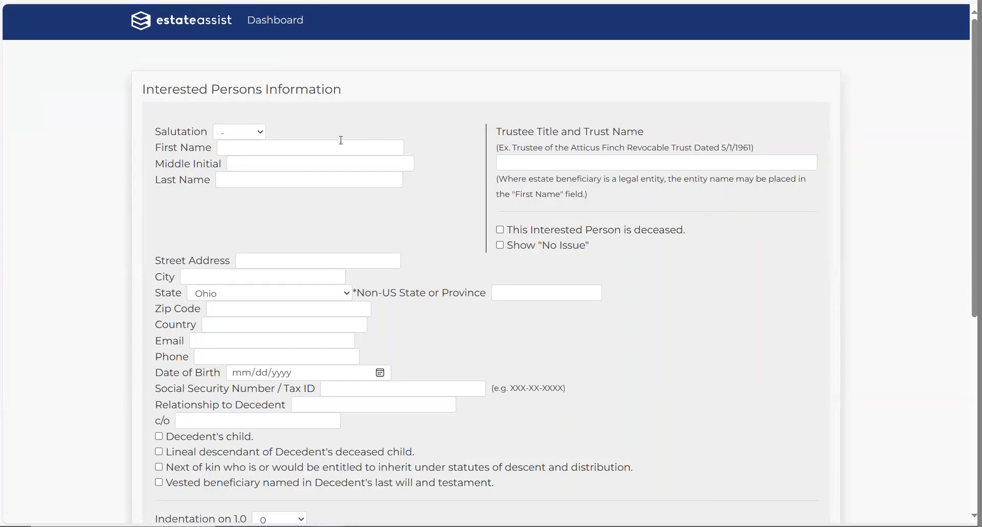
pyautogui.click(265, 132)
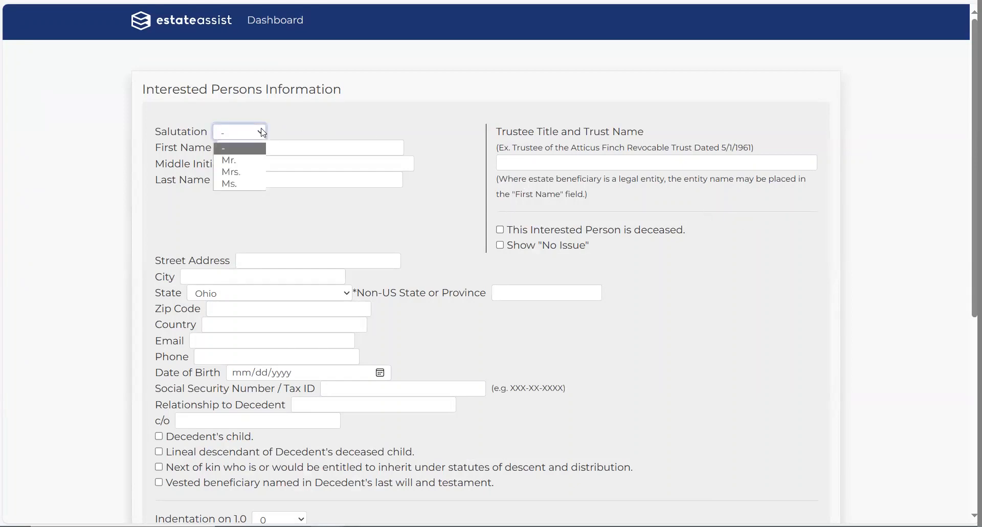
pyautogui.click(339, 116)
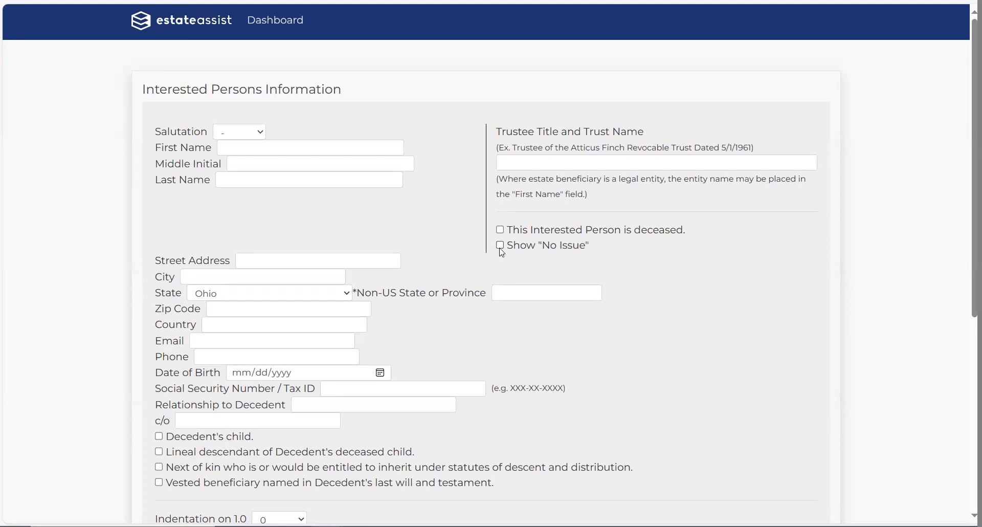
# Step: Tick 'This Interested Person is deceased' and 'Show No Issue', keep indentation at 0, then leave unsaved
pyautogui.click(500, 230)
pyautogui.click(500, 247)
pyautogui.scroll(-2, 355, 390)
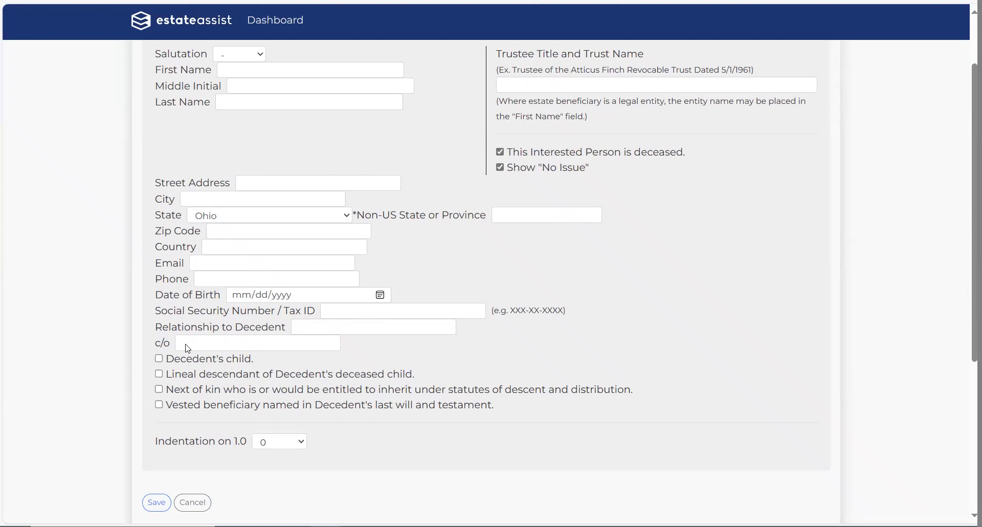
pyautogui.click(303, 447)
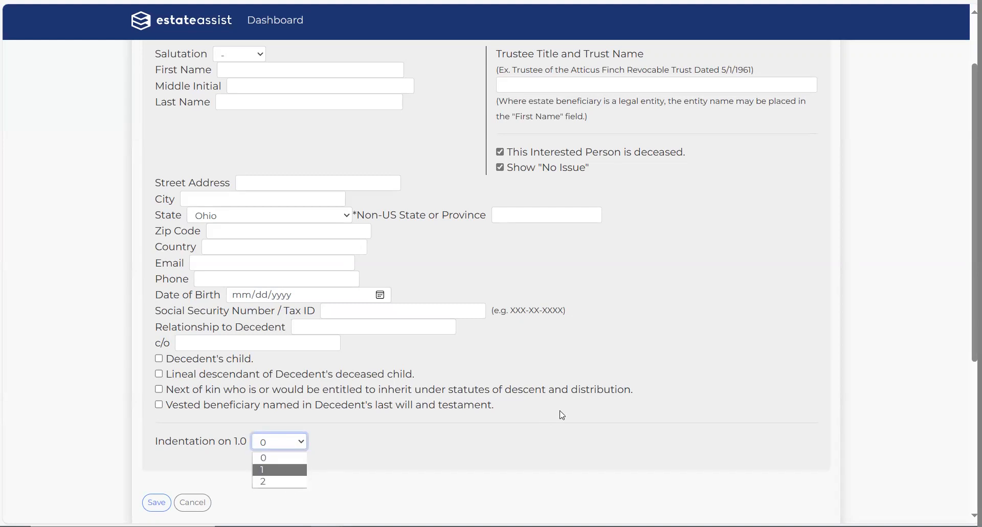
pyautogui.click(617, 341)
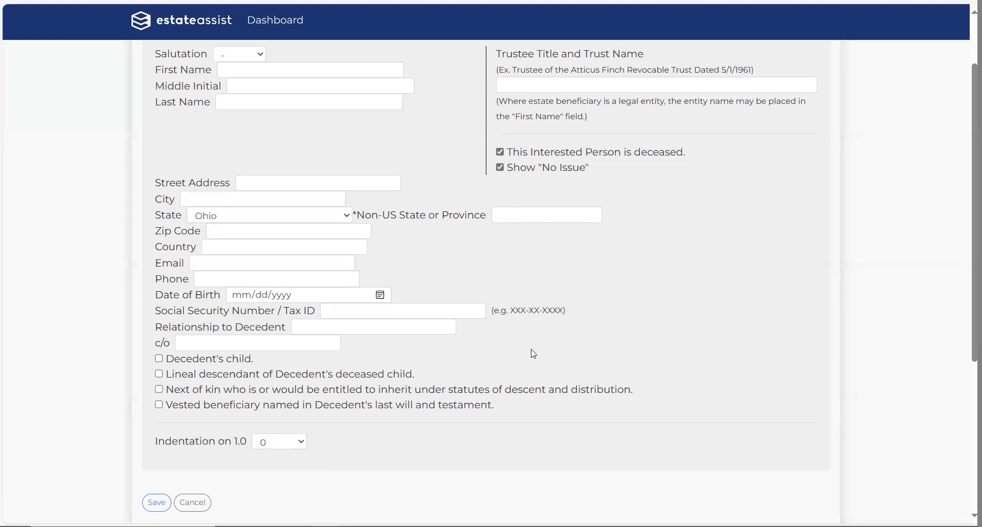
pyautogui.hotkey('alt', 'Left')
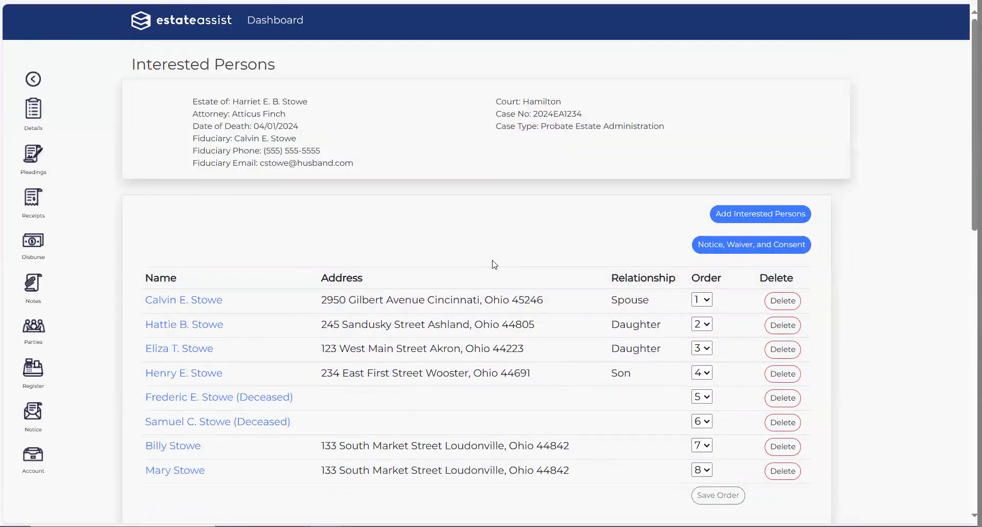
# Step: Set the second person's order to 3 and the third's to 2, then save the order
pyautogui.scroll(-2, 511, 259)
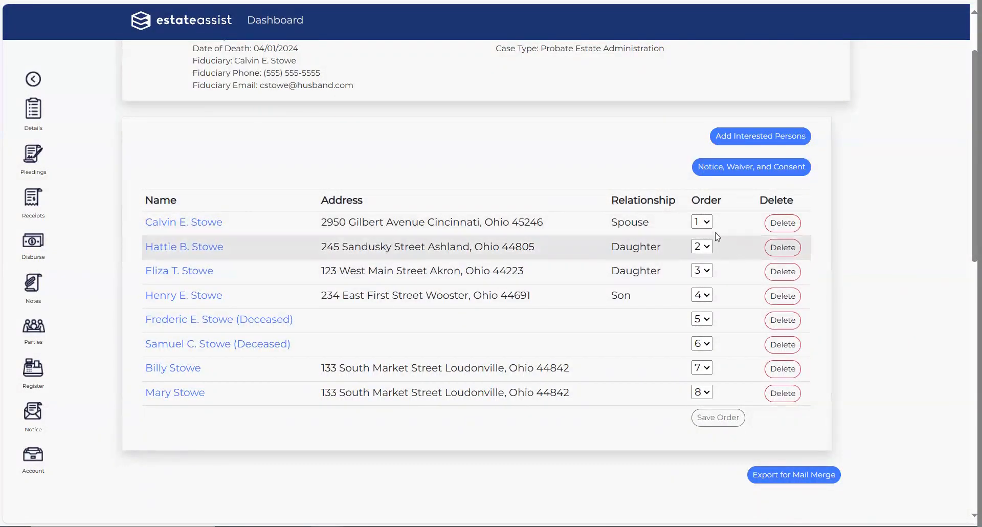
pyautogui.click(709, 247)
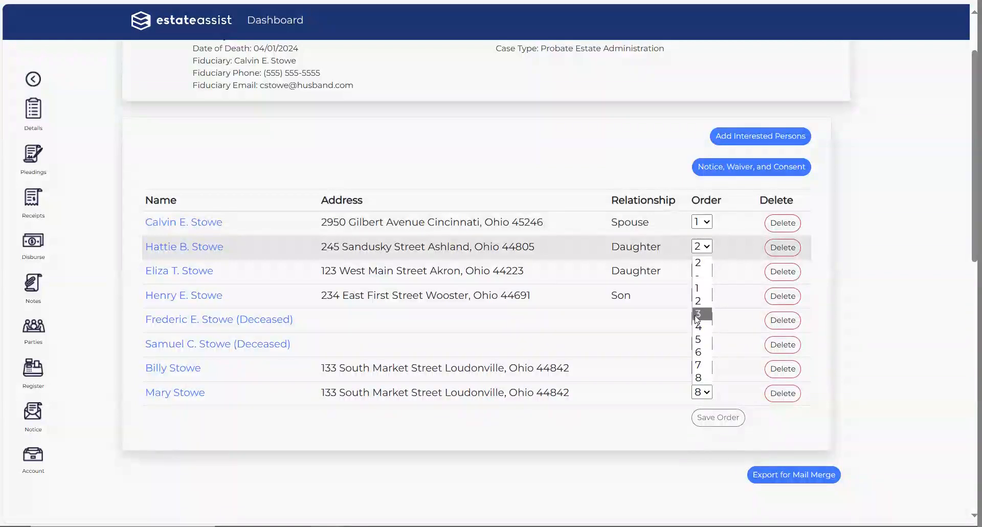
pyautogui.click(702, 314)
pyautogui.click(709, 271)
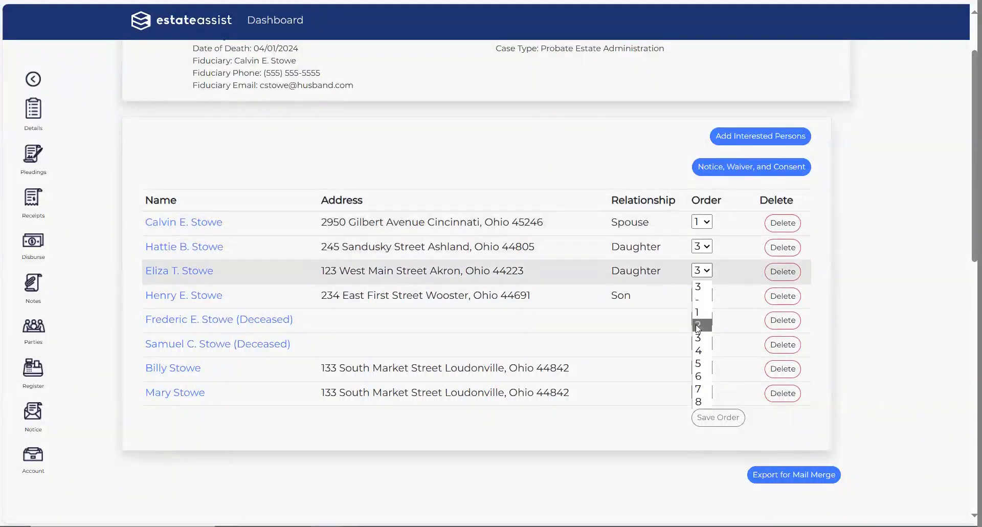
pyautogui.click(703, 323)
pyautogui.click(708, 421)
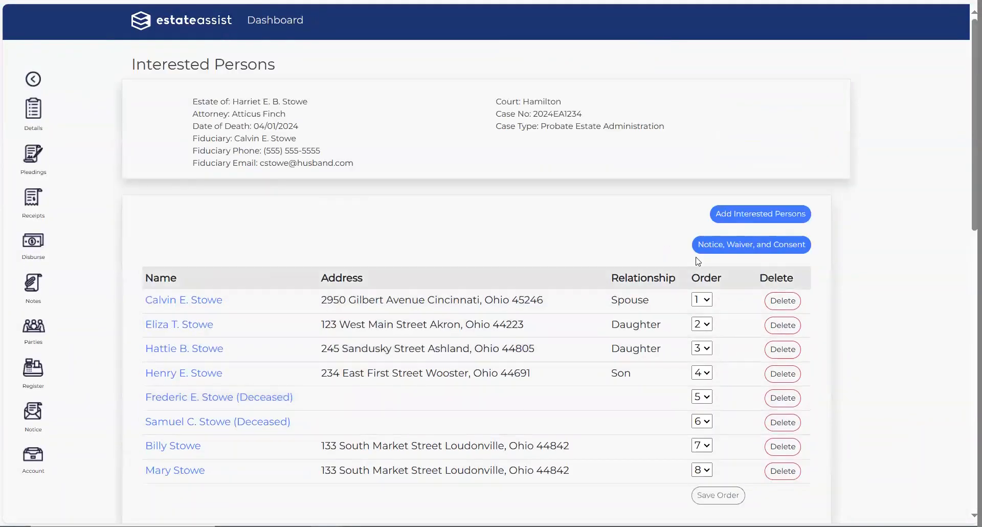
pyautogui.scroll(-3, 874, 402)
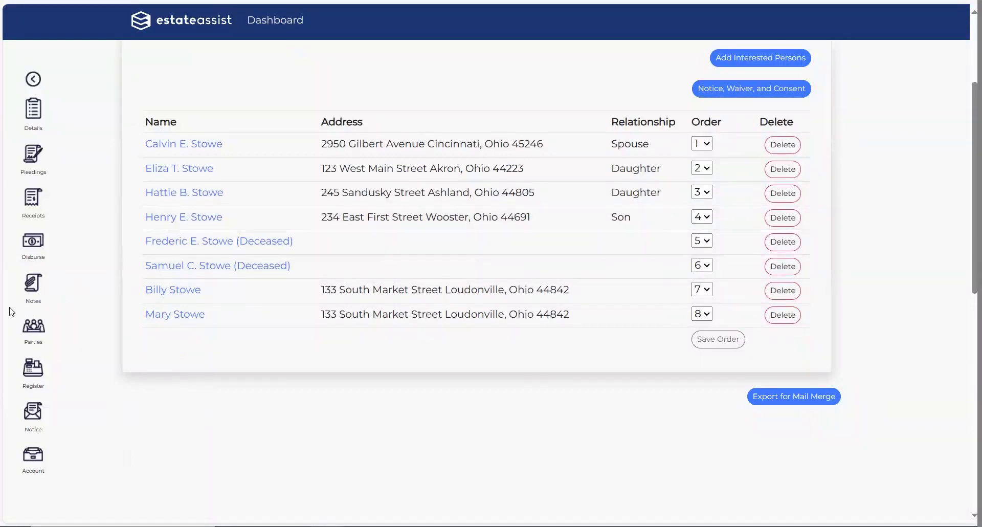
# Step: Return to the estate's Case Dashboard using the sidebar back arrow
pyautogui.click(31, 81)
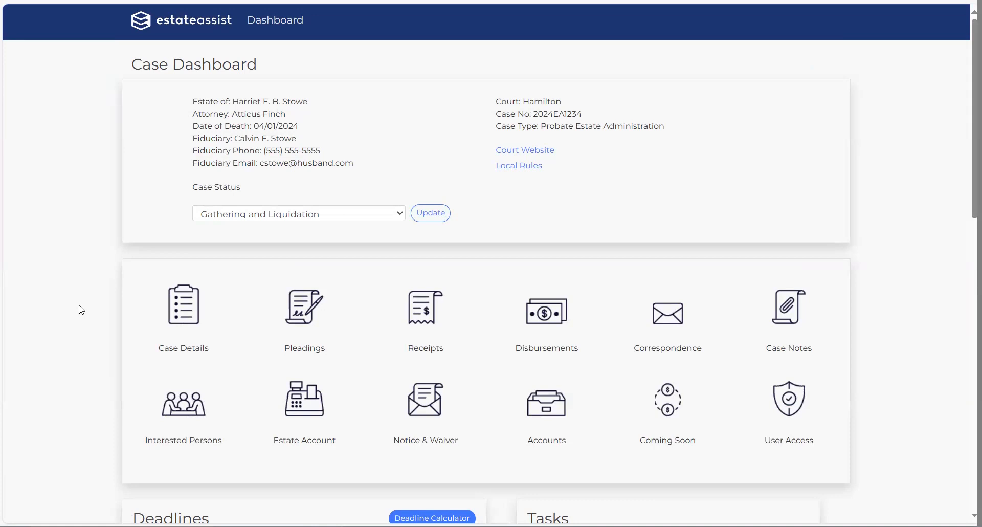
# Step: Open Pleadings + Forms and scroll through the Ohio standard and Hamilton County forms
pyautogui.click(302, 315)
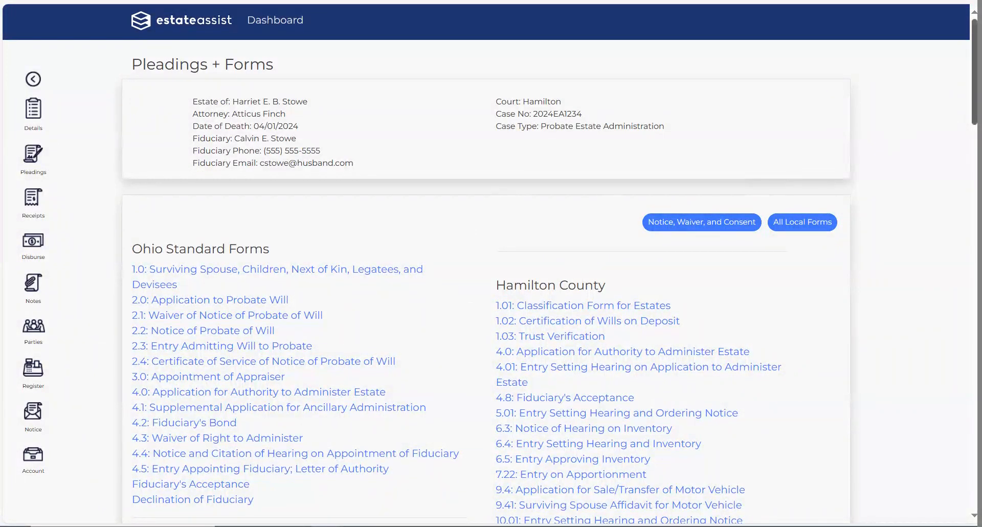
pyautogui.scroll(-5, 957, 159)
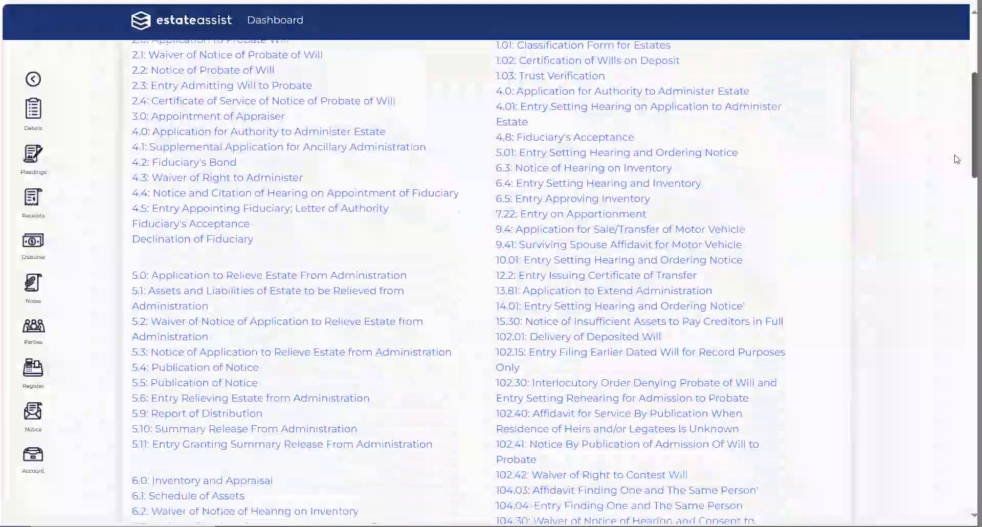
pyautogui.scroll(-15, 957, 159)
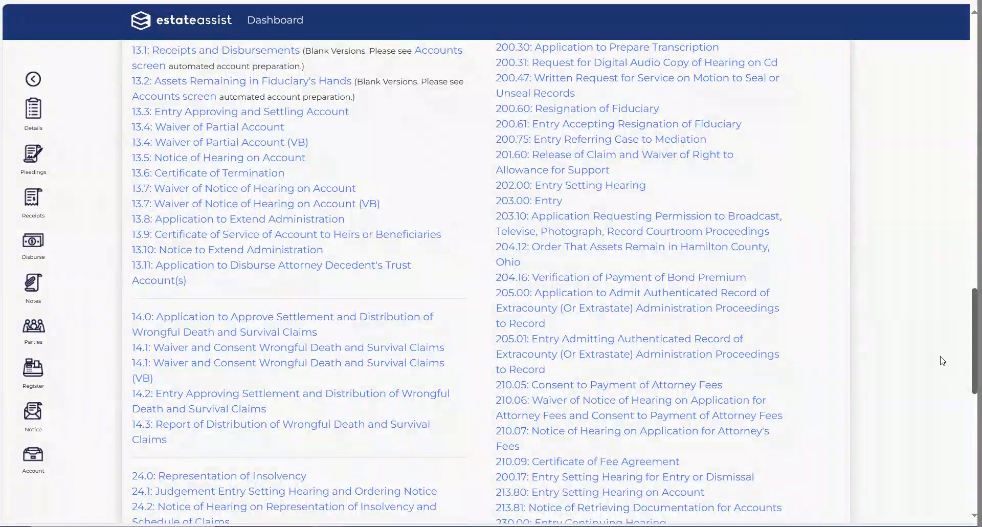
pyautogui.scroll(-3, 944, 369)
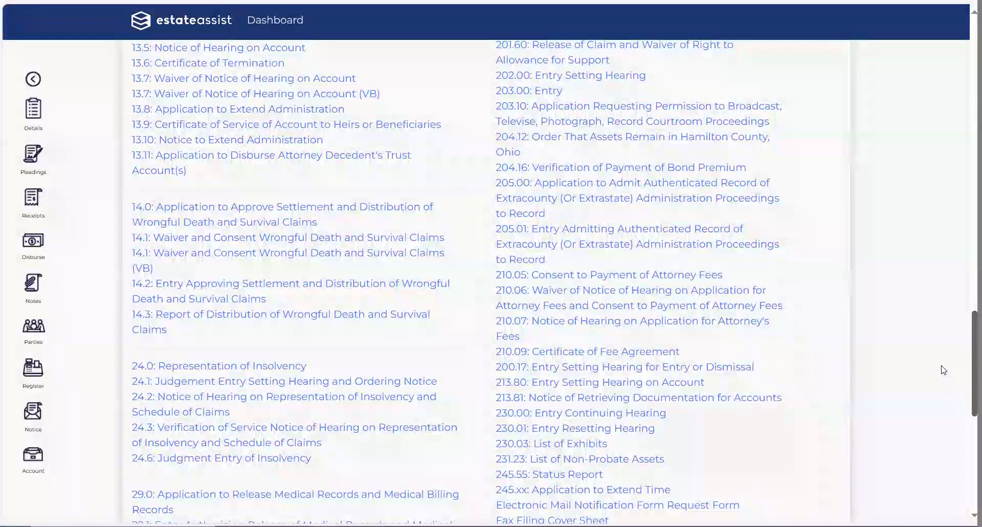
pyautogui.scroll(-4, 944, 389)
pyautogui.scroll(20, 947, 105)
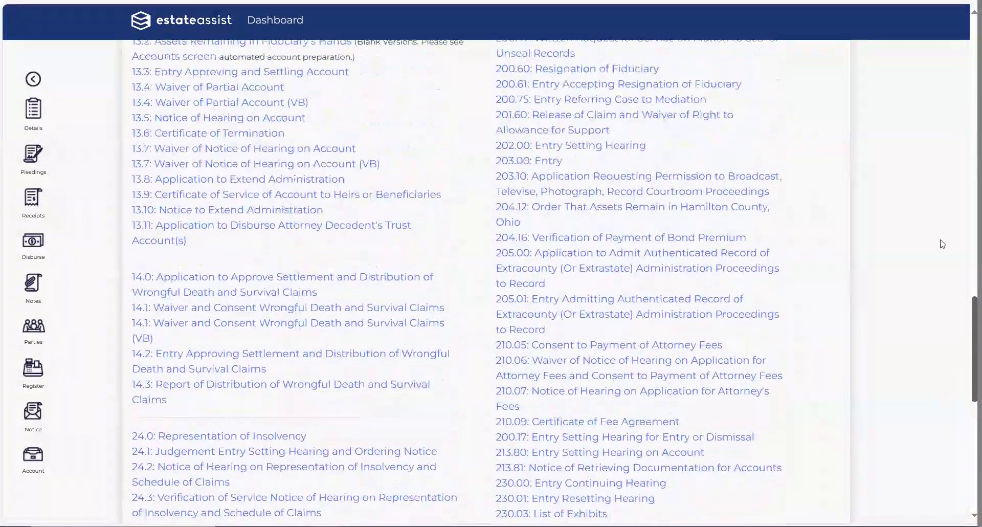
pyautogui.scroll(8, 948, 83)
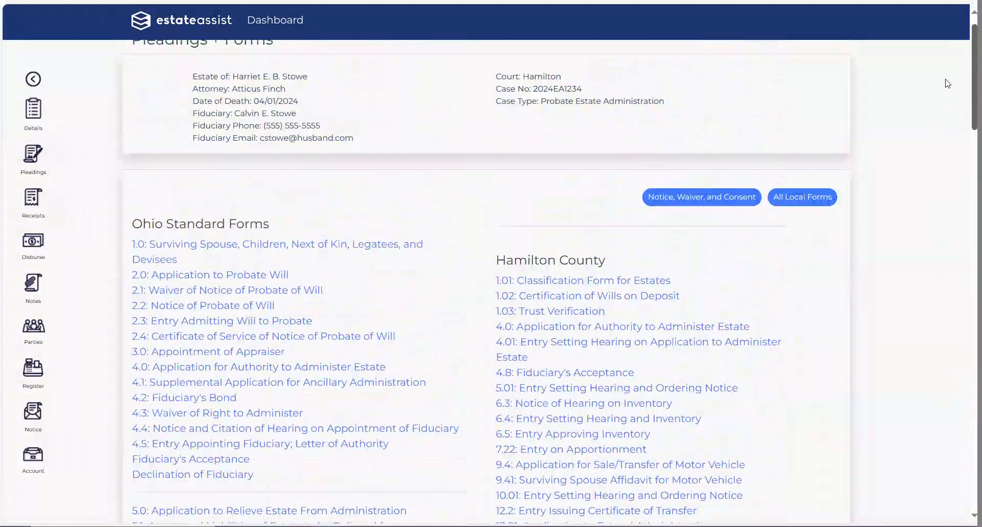
pyautogui.scroll(1, 948, 84)
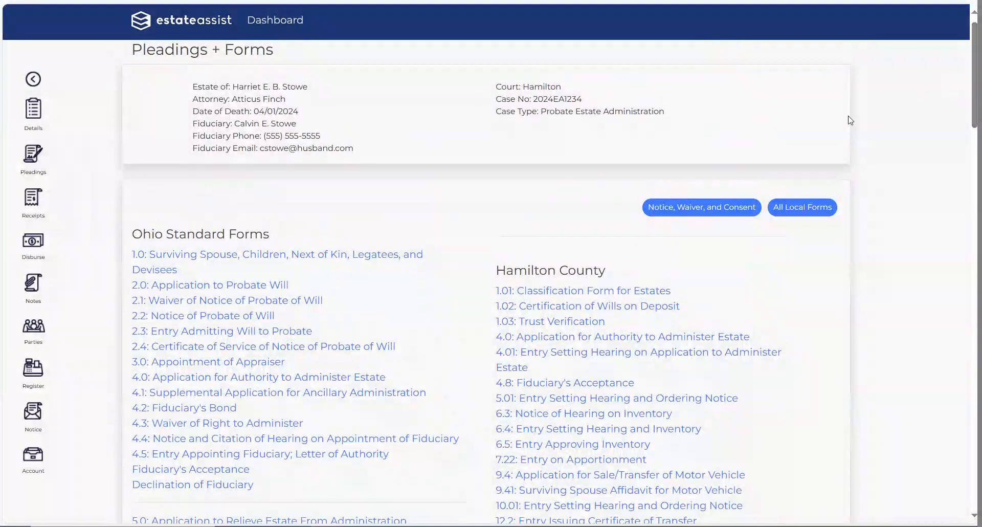
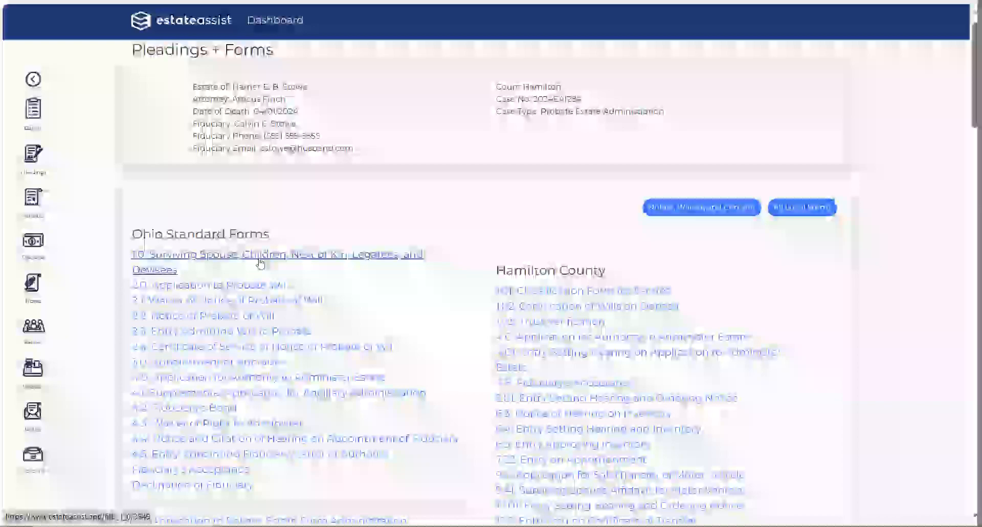
# Step: Open the 1.0 Surviving Spouse, Children, Next of Kin, Legatees, and Devisees PDF from Ohio Standard Forms
pyautogui.click(259, 262)
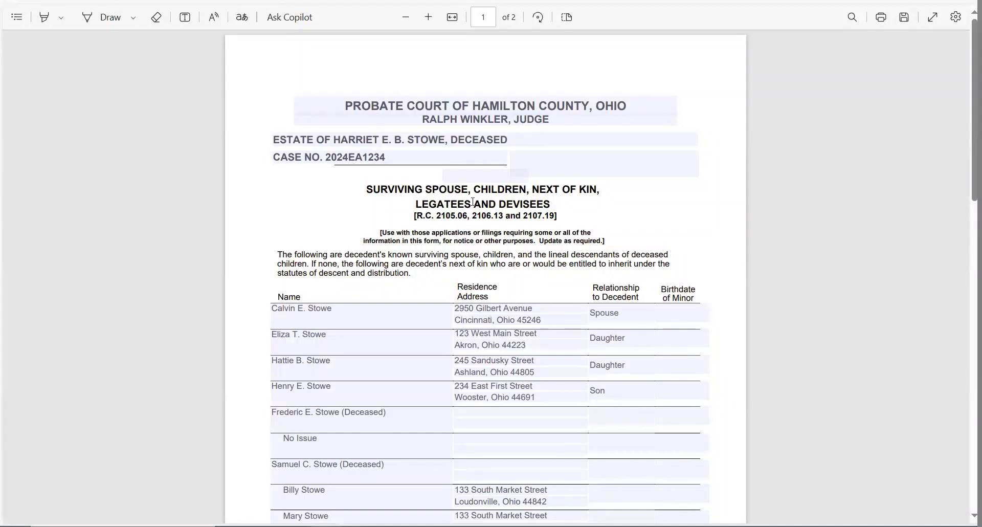
pyautogui.scroll(-3, 437, 201)
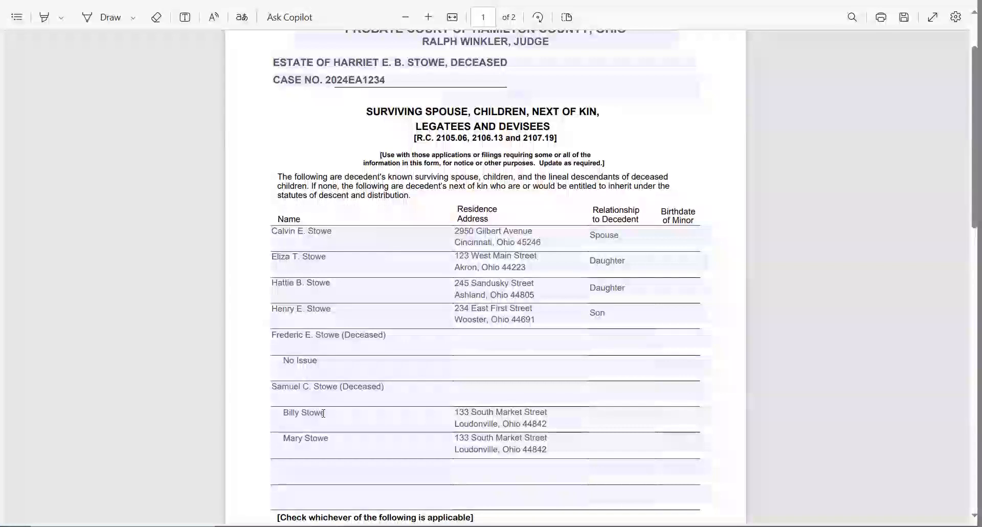
pyautogui.scroll(-5, 323, 414)
pyautogui.scroll(-2, 323, 413)
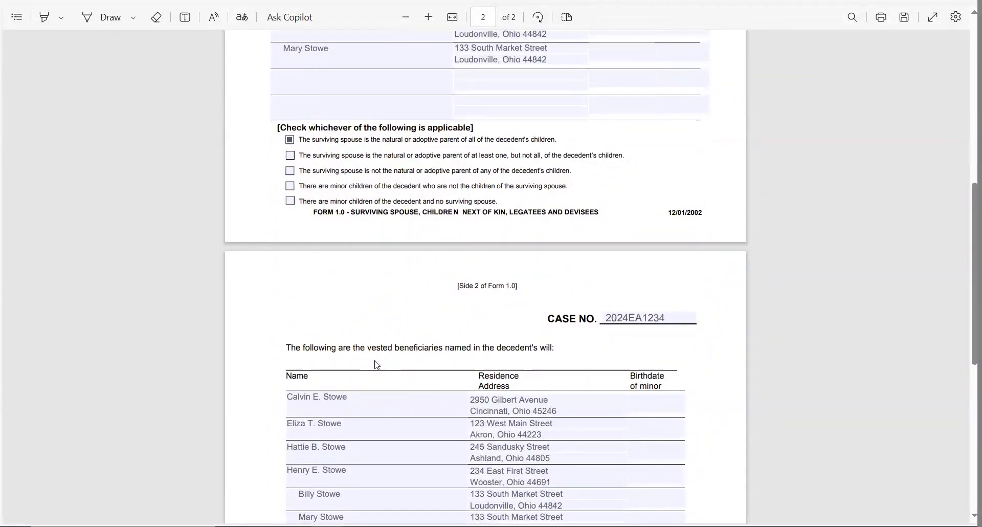
pyautogui.scroll(9, 377, 365)
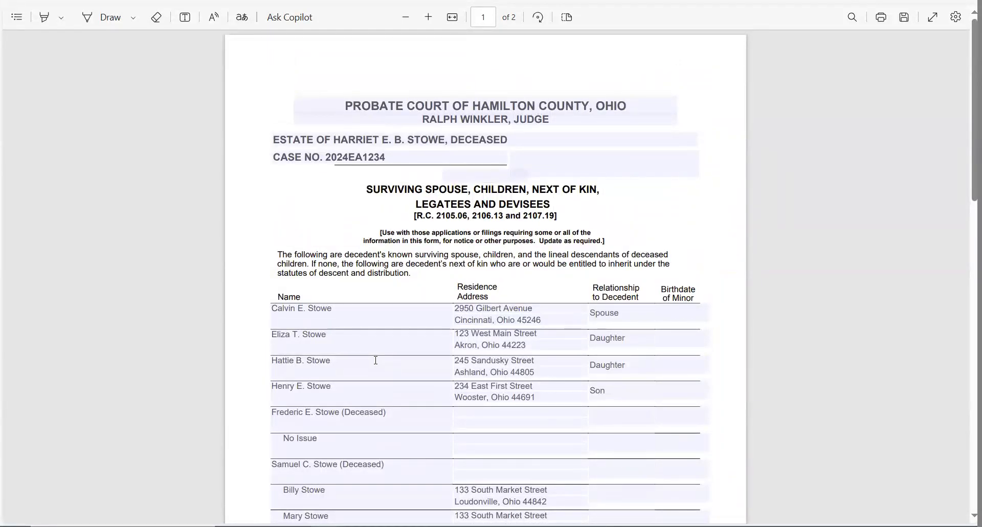
# Step: Enter AMENDED in the blank field beneath CASE NO. on the surviving spouse form
pyautogui.click(480, 176)
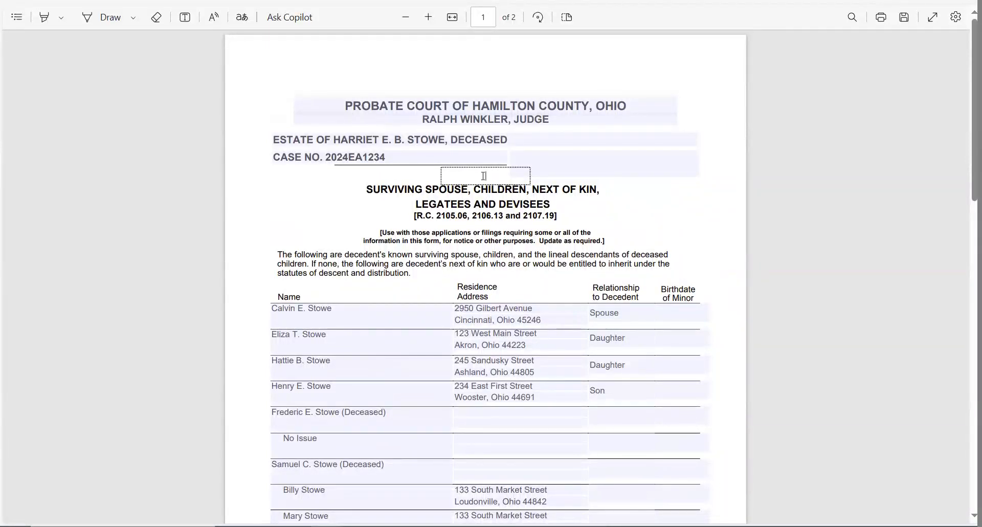
pyautogui.write('AMENDED')
pyautogui.click(297, 202)
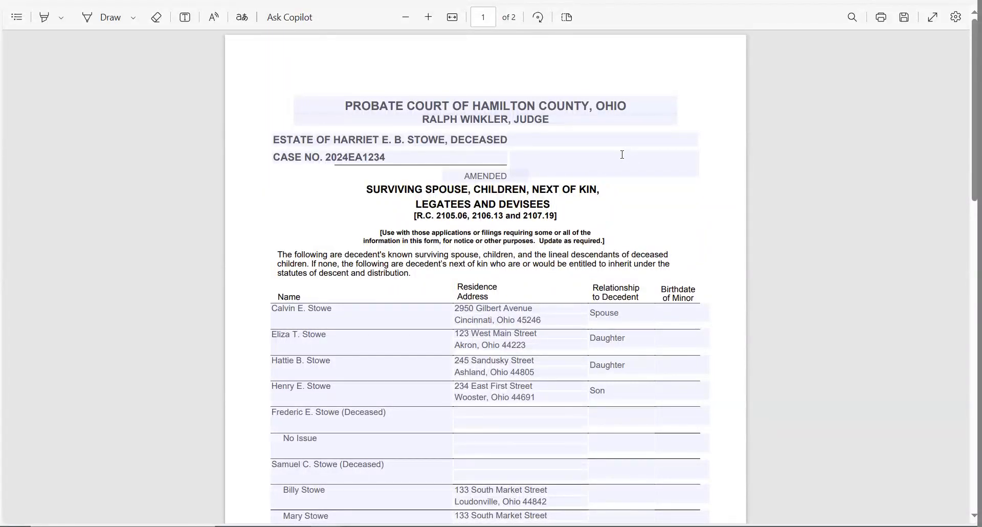
pyautogui.click(617, 170)
pyautogui.click(600, 154)
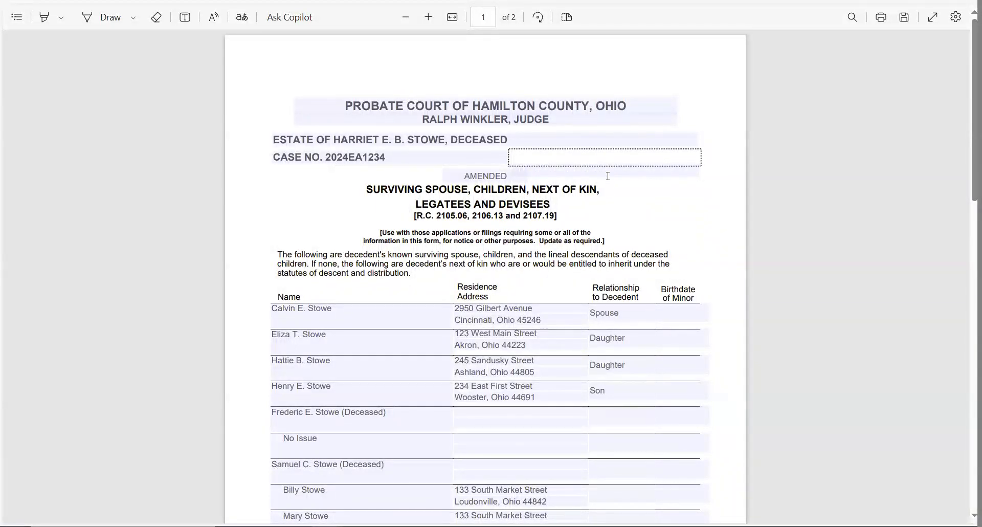
pyautogui.click(649, 199)
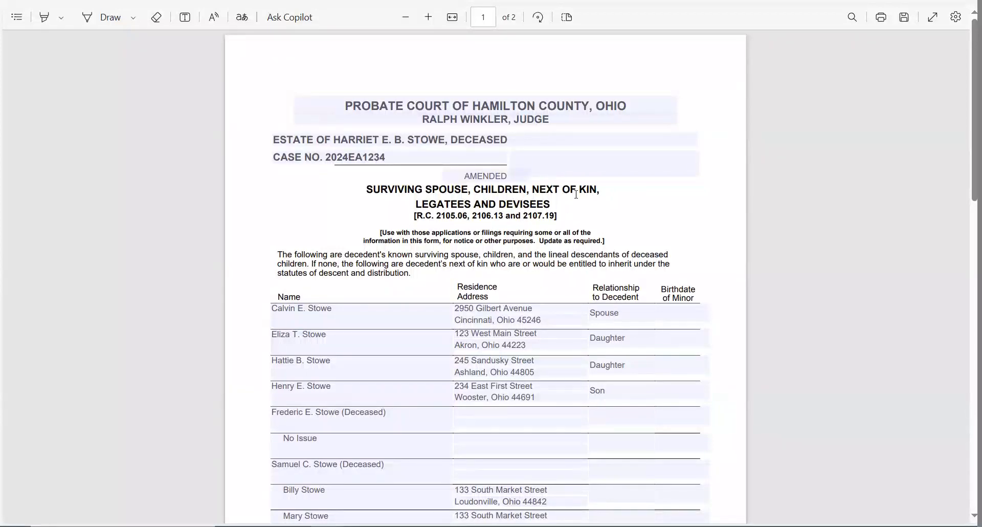
pyautogui.click(577, 157)
pyautogui.click(576, 170)
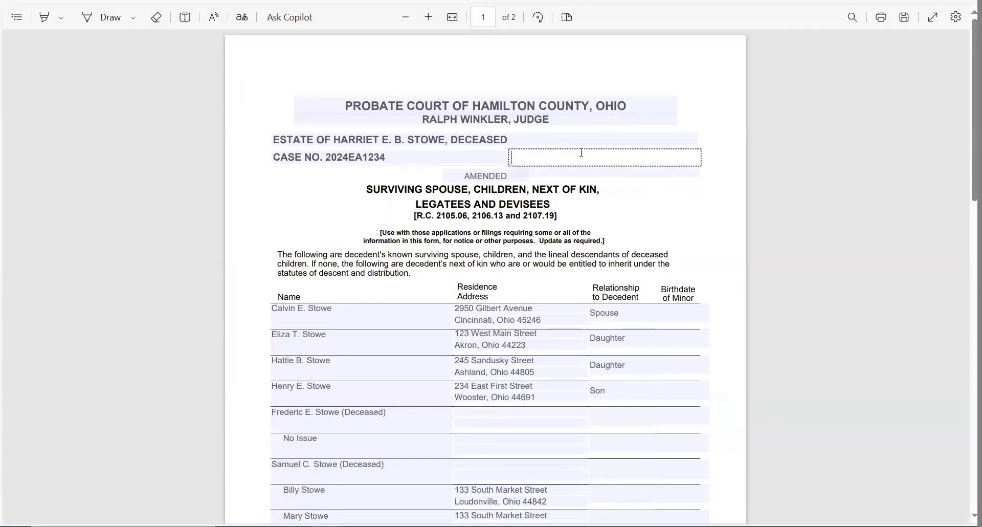
pyautogui.click(671, 220)
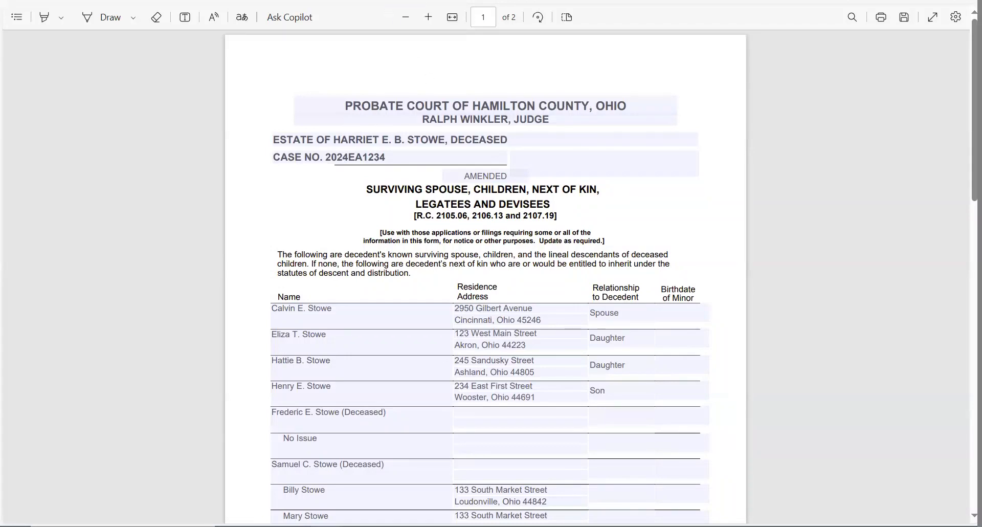
# Step: Discard the unsaved AMENDED edit, then preview the 2.0 Application to Probate Will and 2.1 Waiver forms
pyautogui.hotkey('ctrl', 'w')
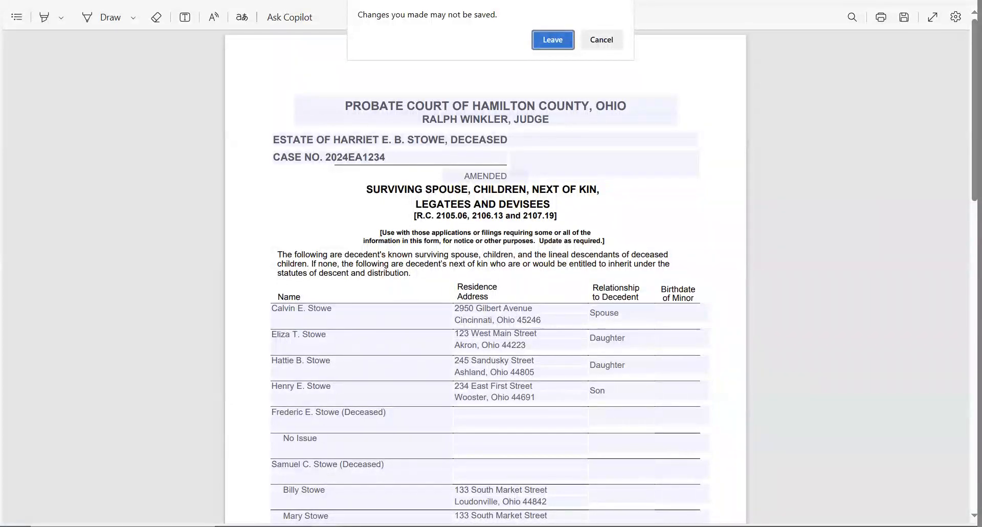
pyautogui.click(555, 42)
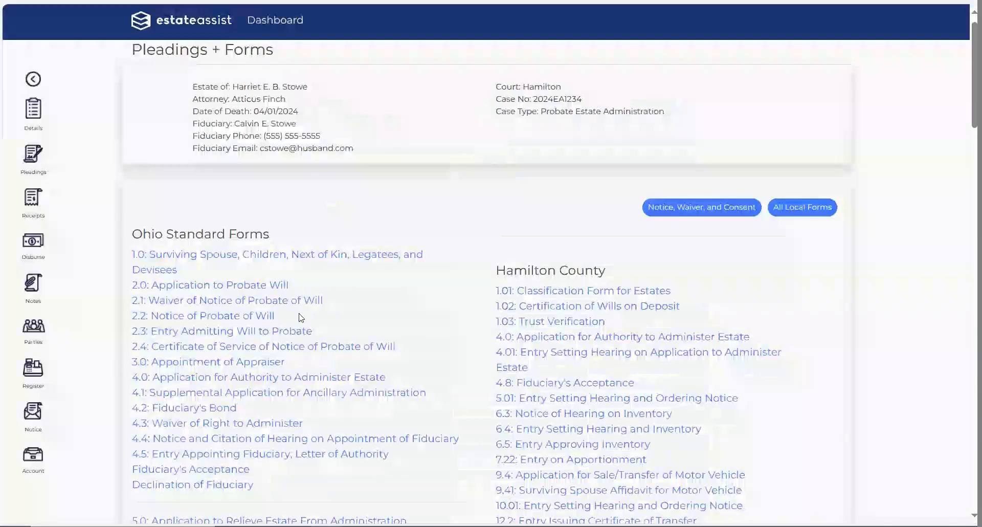
pyautogui.click(214, 289)
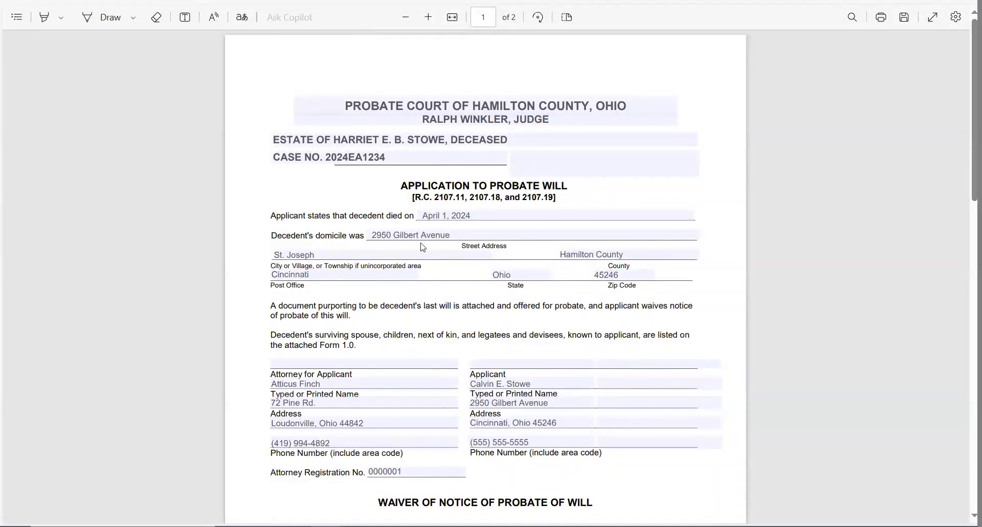
pyautogui.hotkey('ctrl', 'w')
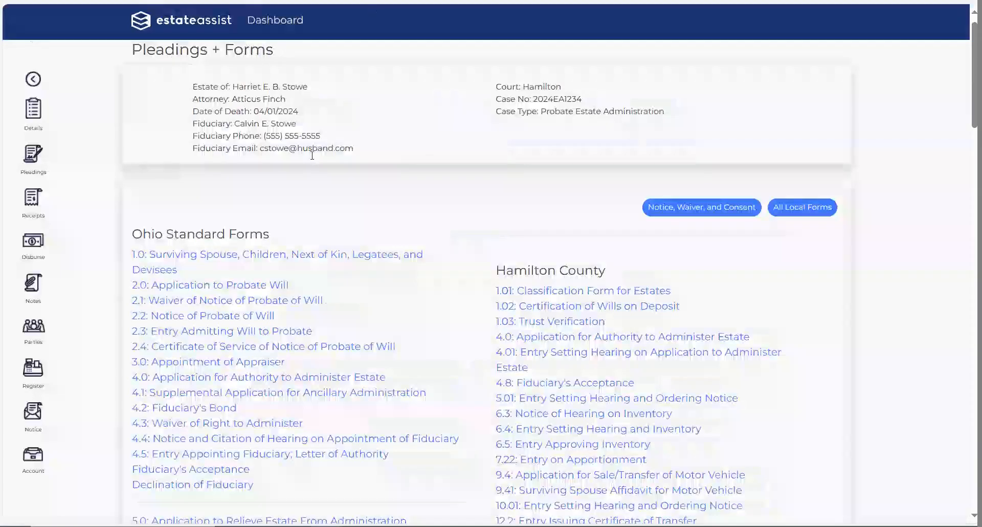
pyautogui.click(230, 301)
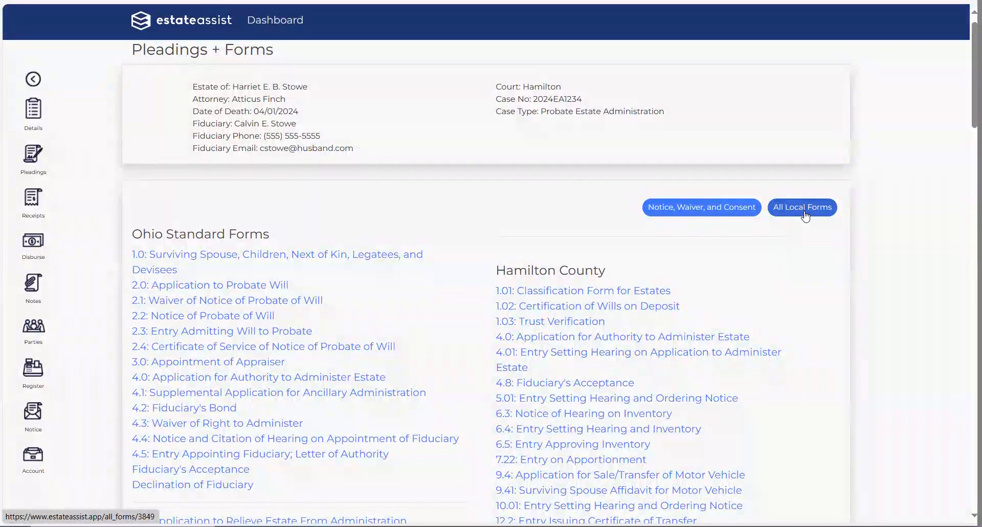
# Step: Show All Local Forms and browse the Butler County forms from 2.0F through 466
pyautogui.click(805, 205)
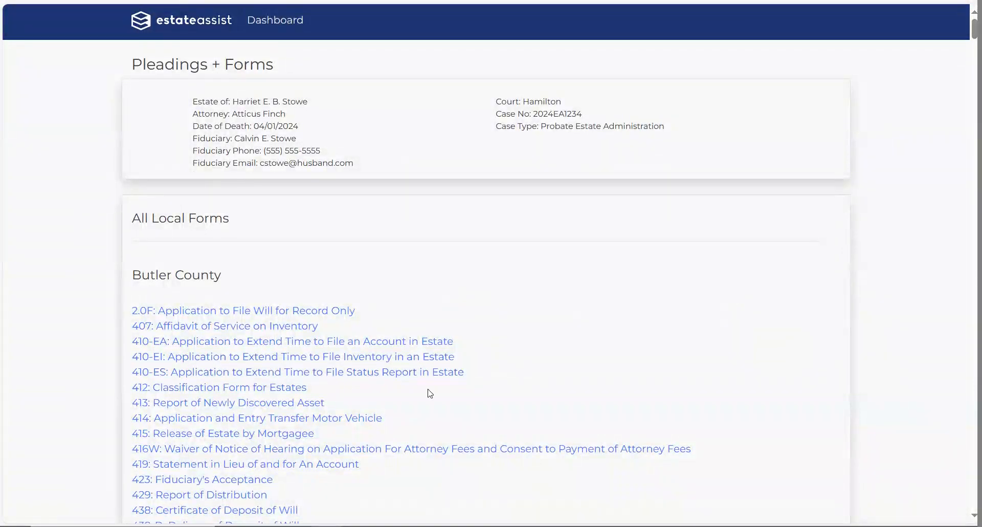
pyautogui.scroll(-5, 665, 412)
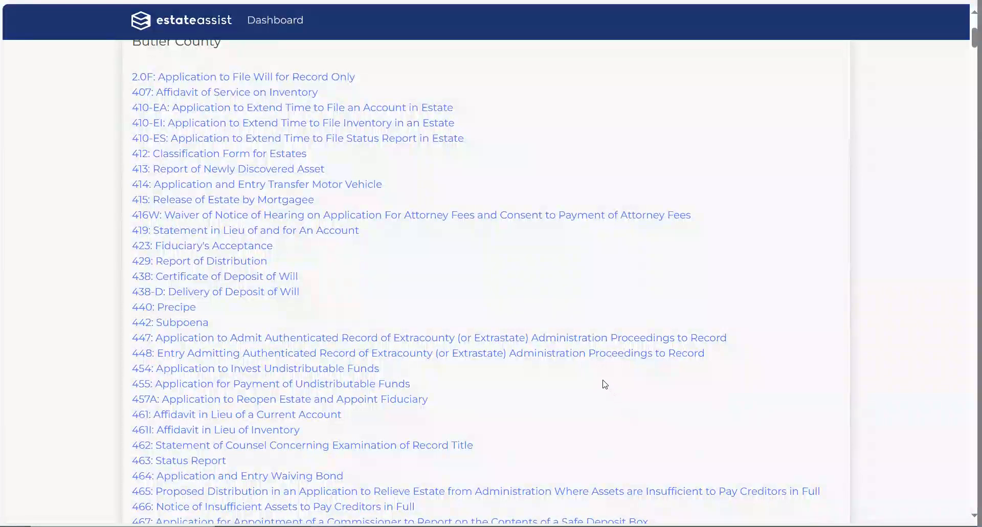
pyautogui.scroll(2, 578, 332)
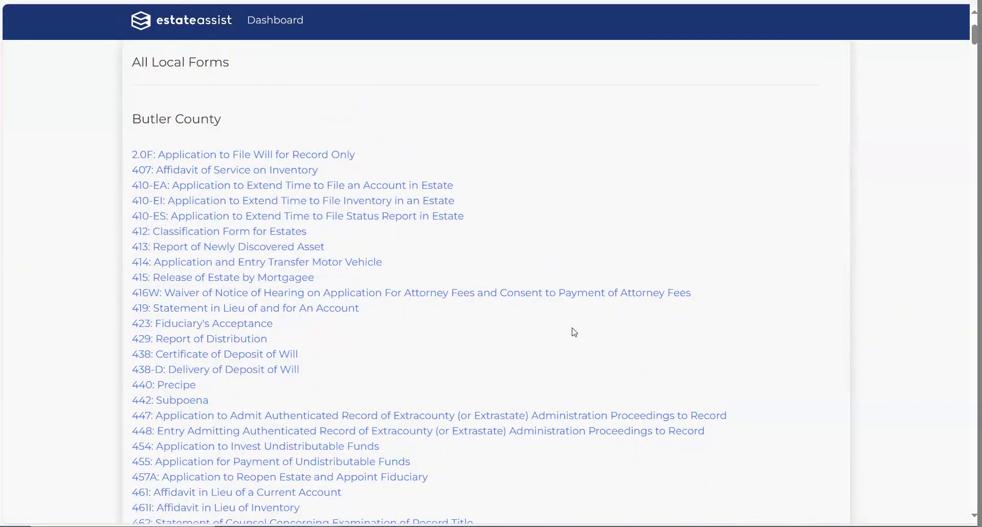
pyautogui.scroll(-2, 568, 333)
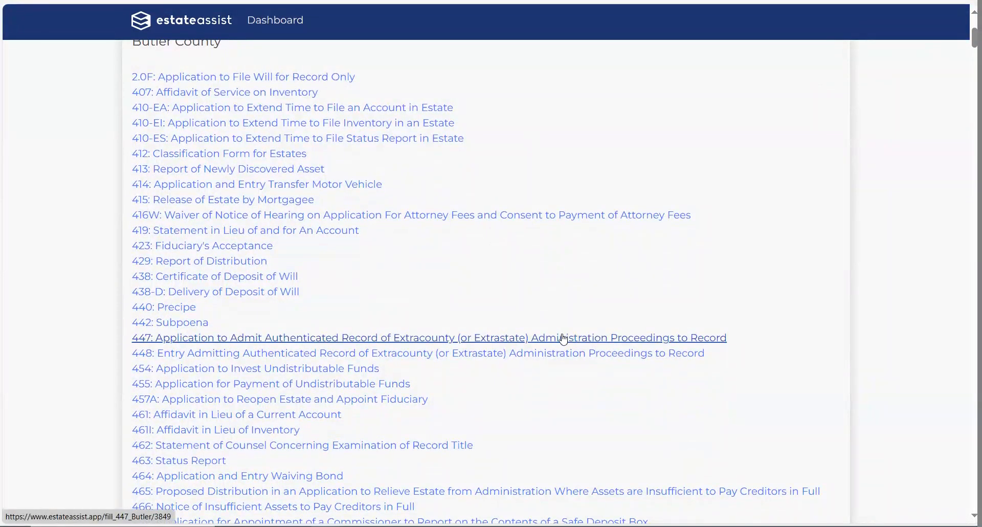
# Step: Preview the 461 Affidavit in Lieu of a Current Account PDF, then close it
pyautogui.click(256, 420)
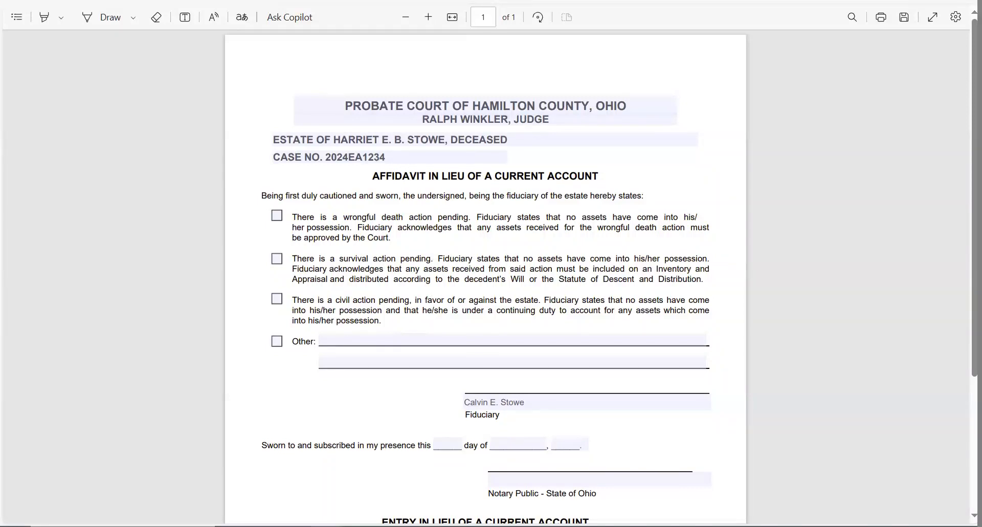
pyautogui.hotkey('ctrl', 'w')
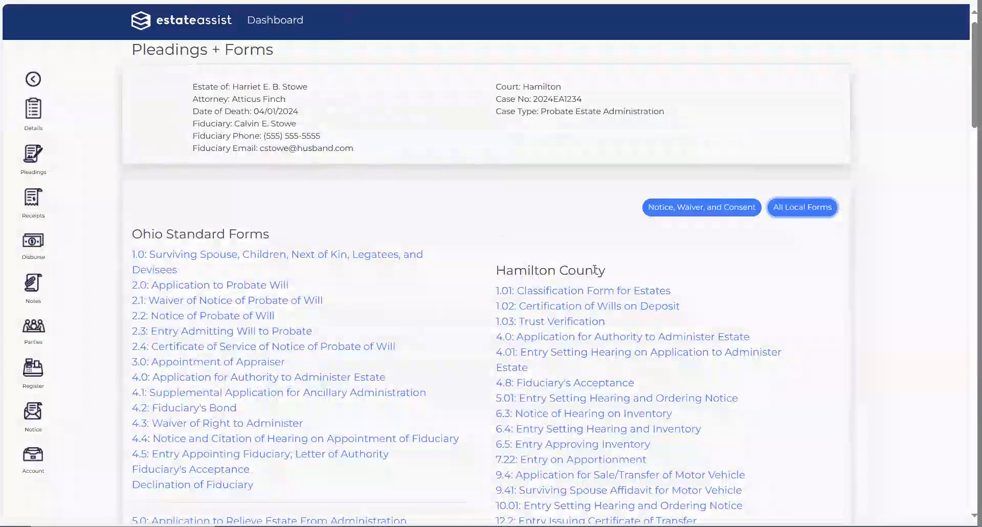
# Step: Reopen All Local Forms, search the Butler County list for 'Application', then close the search
pyautogui.click(817, 207)
pyautogui.click(817, 284)
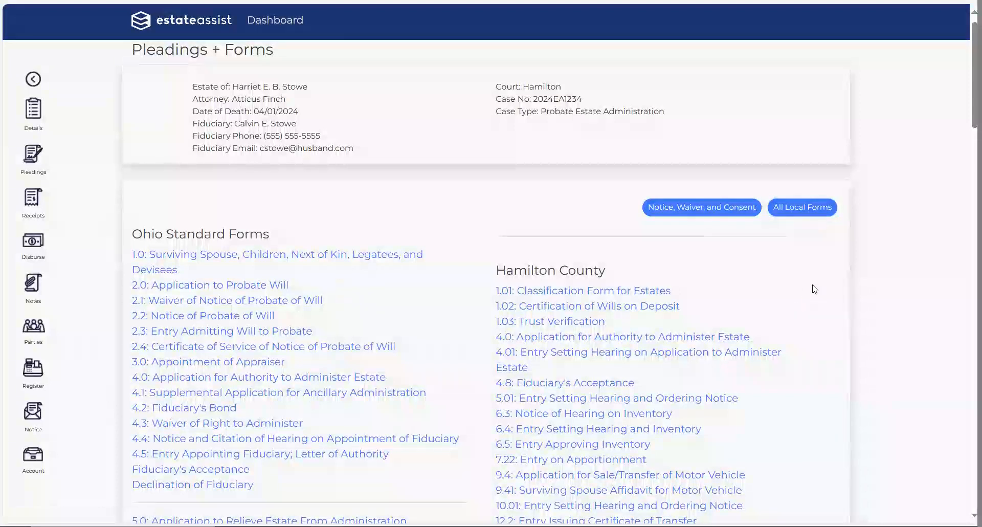
pyautogui.click(792, 205)
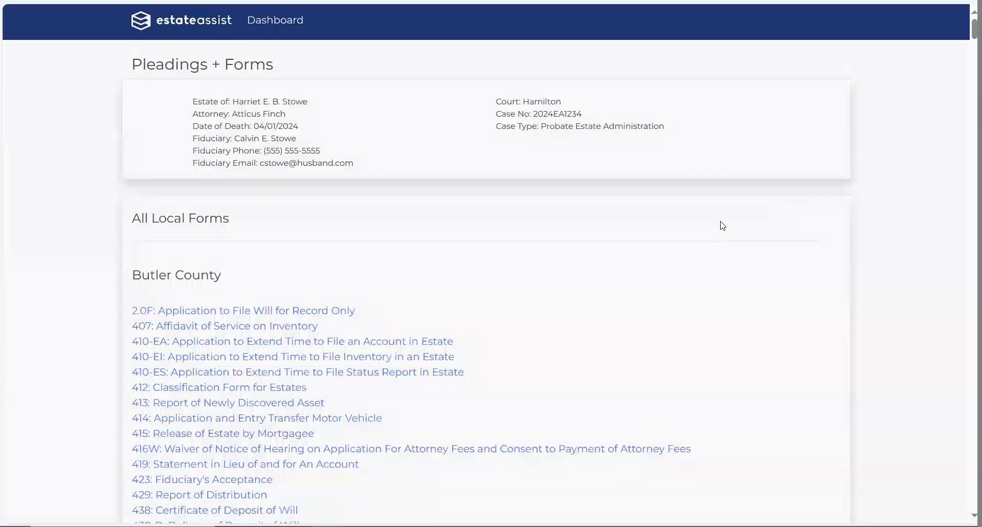
pyautogui.scroll(-8, 614, 399)
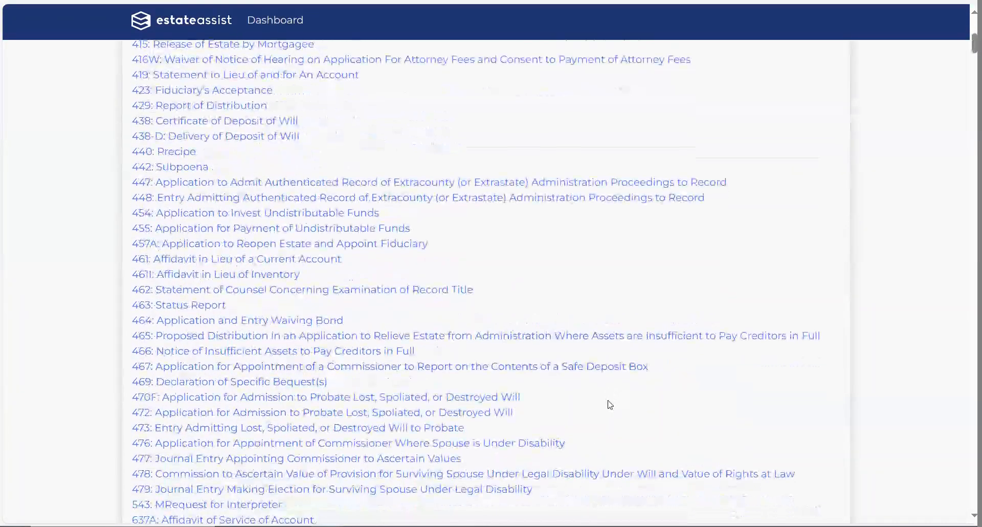
pyautogui.scroll(8, 611, 401)
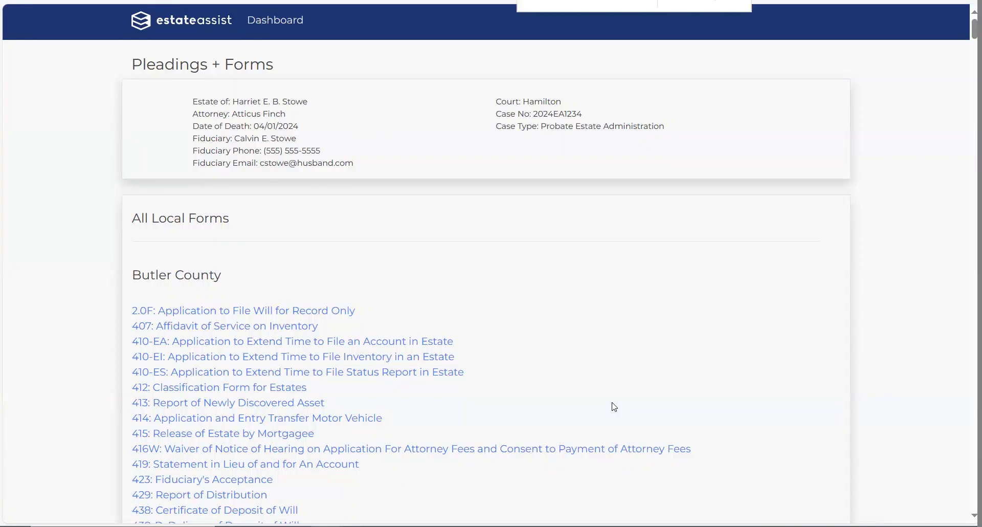
pyautogui.write('Application')
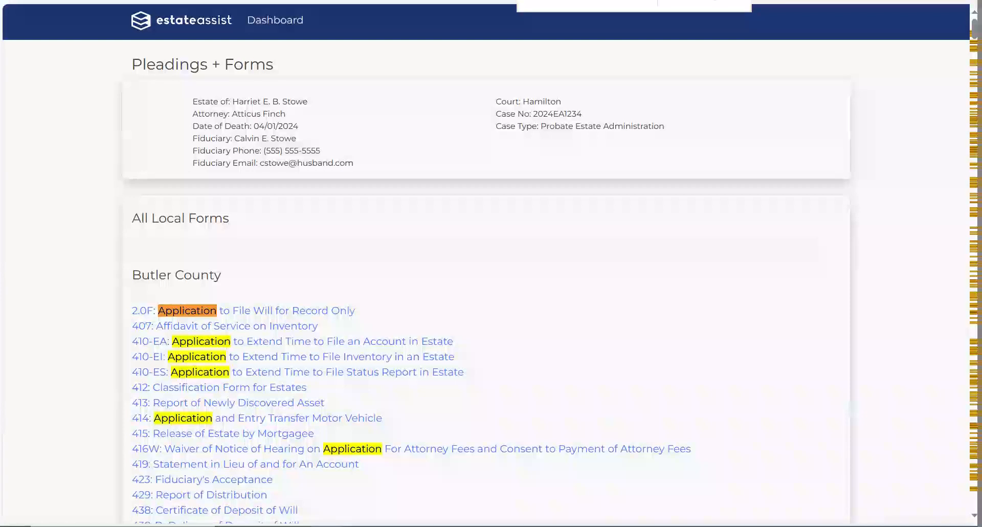
pyautogui.hotkey('ctrl', 'w')
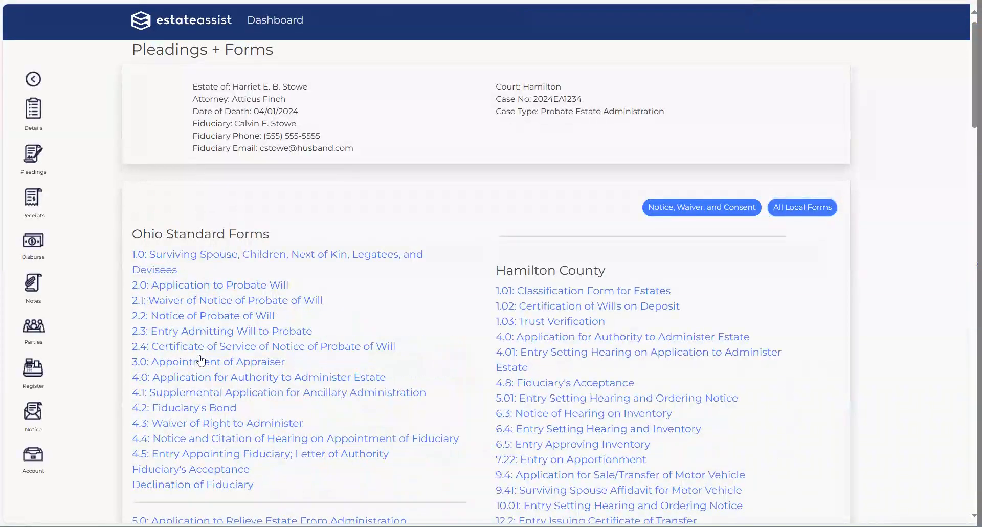
# Step: Return to the Case Dashboard via the sidebar back arrow
pyautogui.click(35, 78)
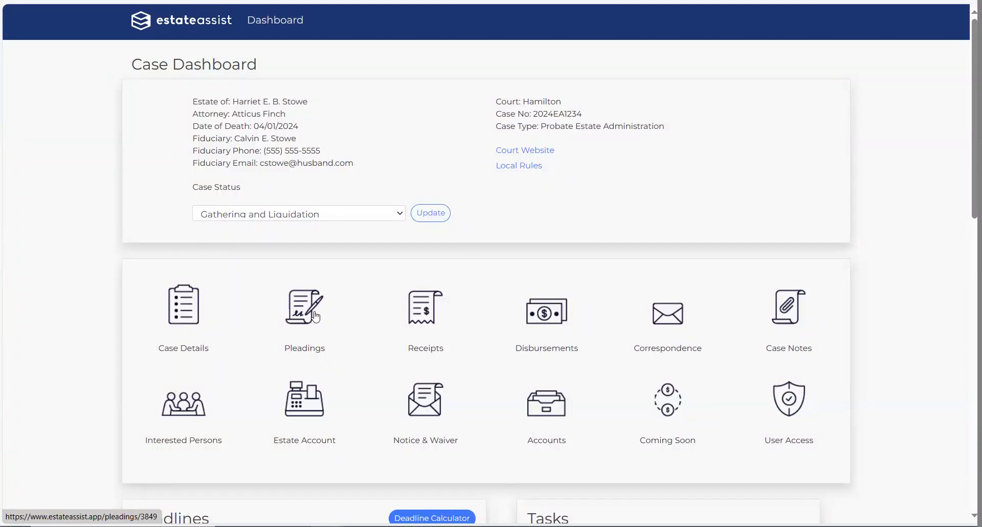
# Step: Open the estate's Income + Assets list from the Receipts icon on the dashboard
pyautogui.click(423, 311)
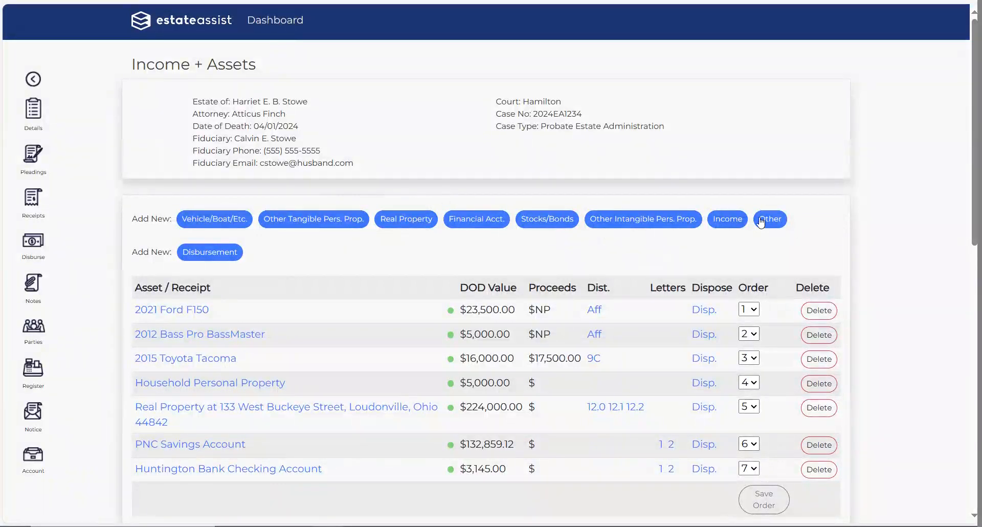
# Step: Add a new Vehicle/Boat asset with the original title's location set to Fiduciary
pyautogui.click(234, 219)
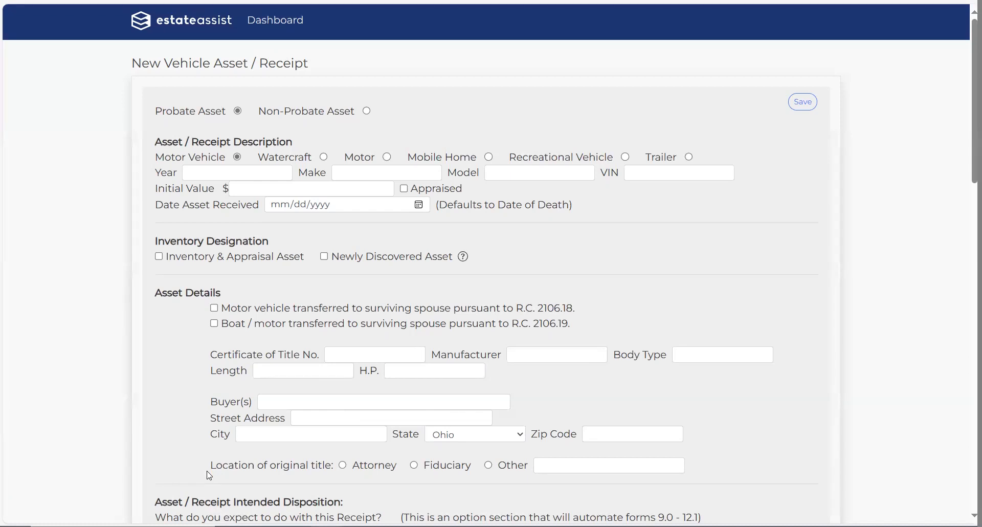
pyautogui.click(388, 466)
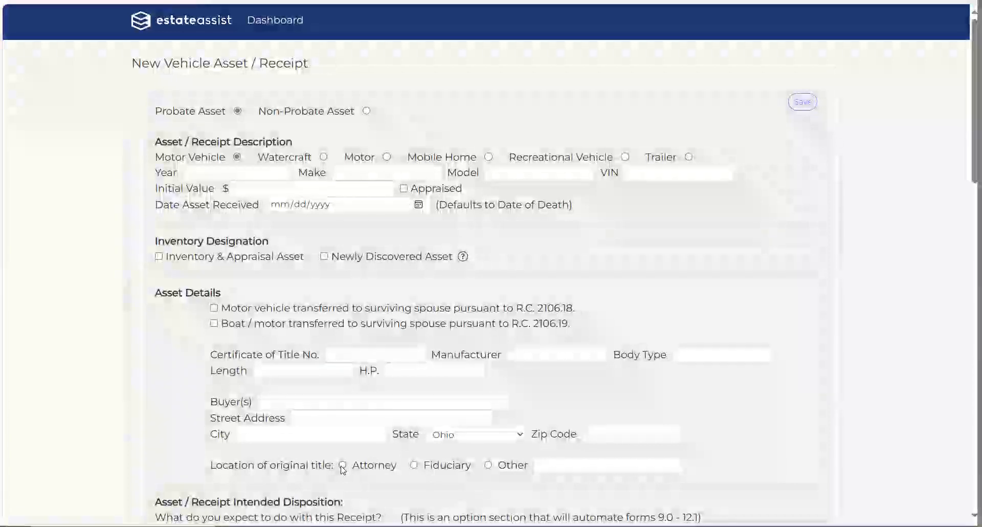
pyautogui.click(414, 465)
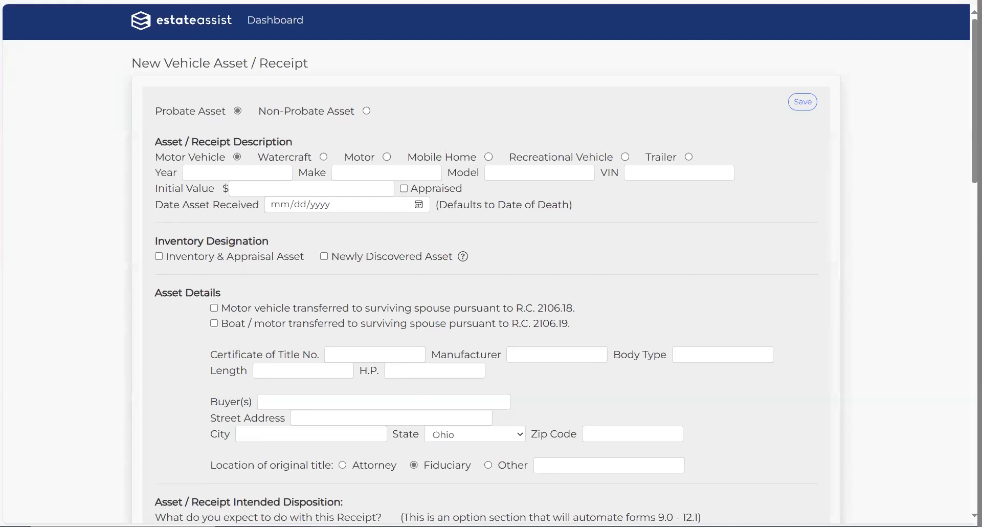
pyautogui.scroll(-6, 626, 330)
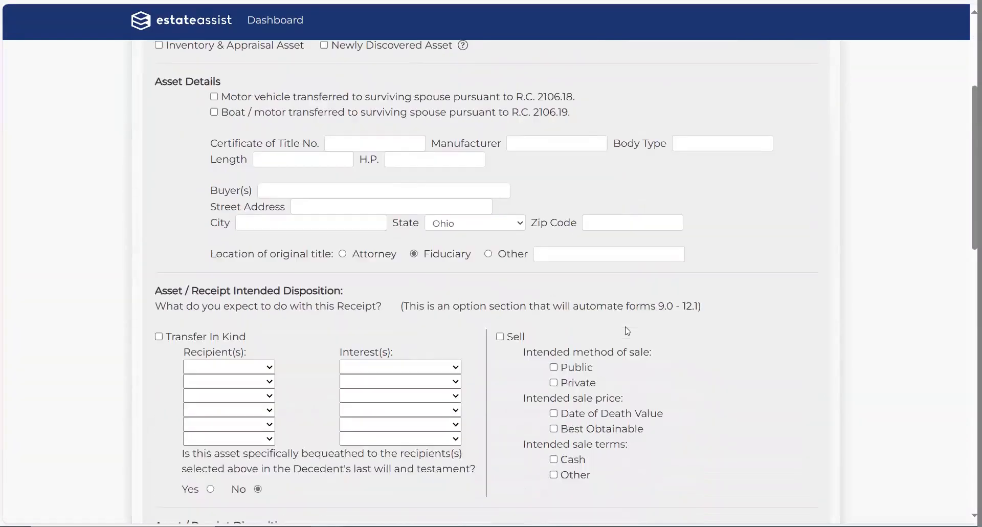
pyautogui.scroll(2, 627, 330)
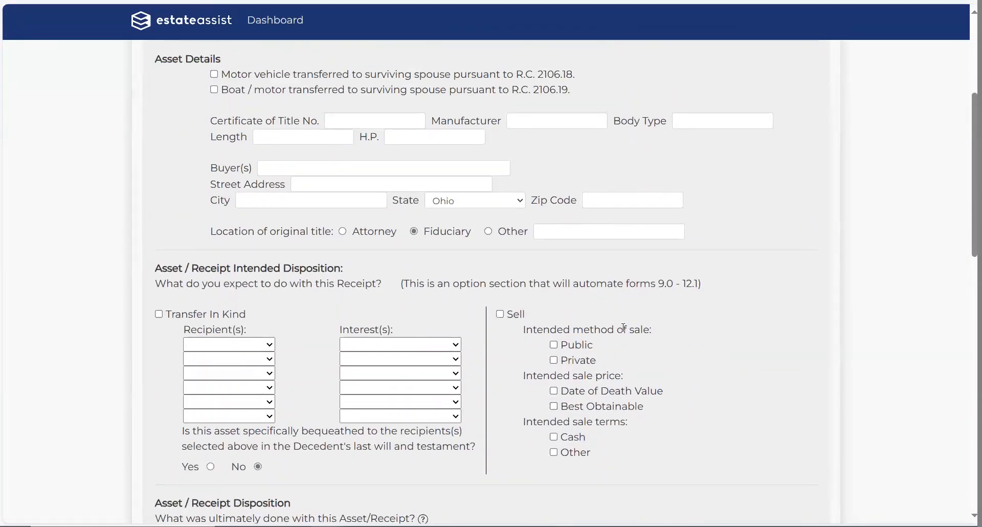
pyautogui.scroll(3, 633, 334)
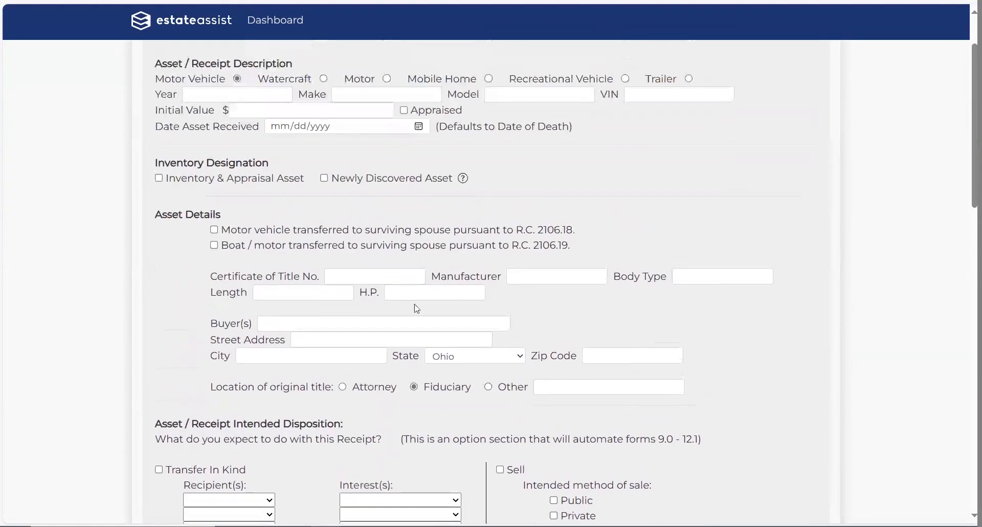
pyautogui.scroll(-3, 655, 338)
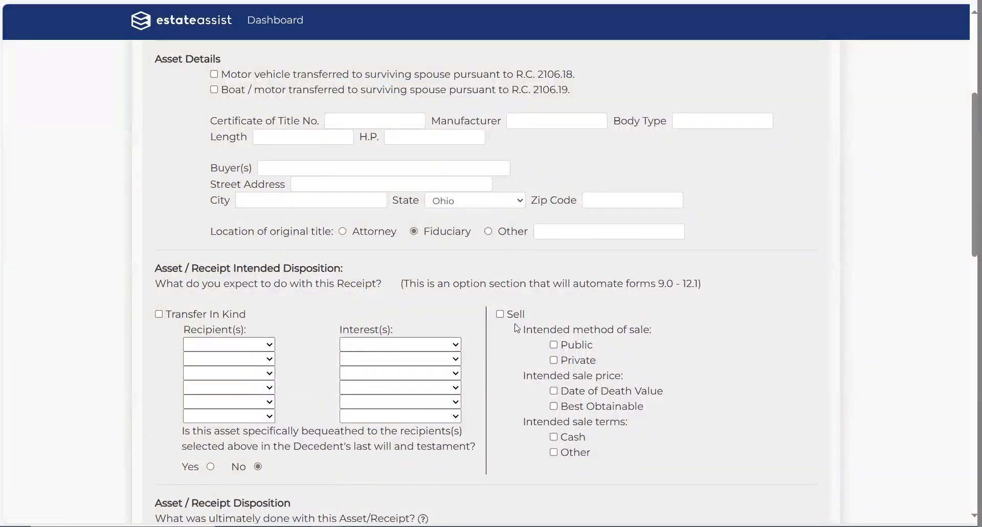
pyautogui.click(160, 316)
pyautogui.click(160, 315)
pyautogui.click(500, 315)
pyautogui.click(500, 314)
# Step: Mark the vehicle for transfer in kind and choose its two recipients
pyautogui.click(160, 315)
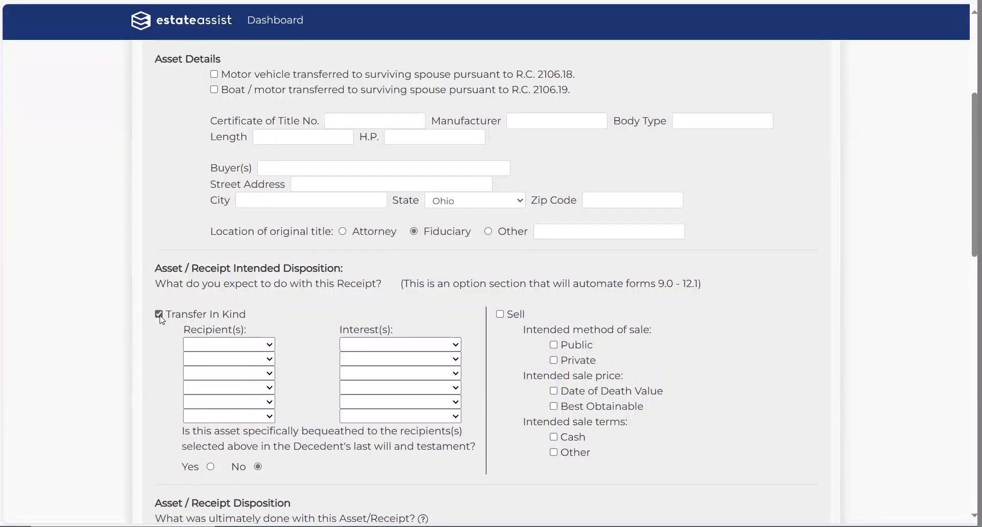
pyautogui.click(273, 347)
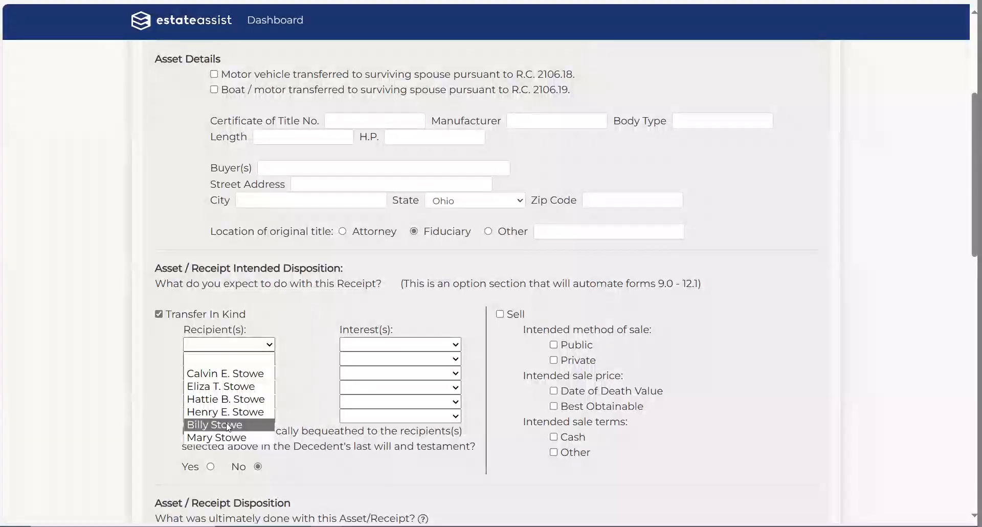
pyautogui.click(84, 347)
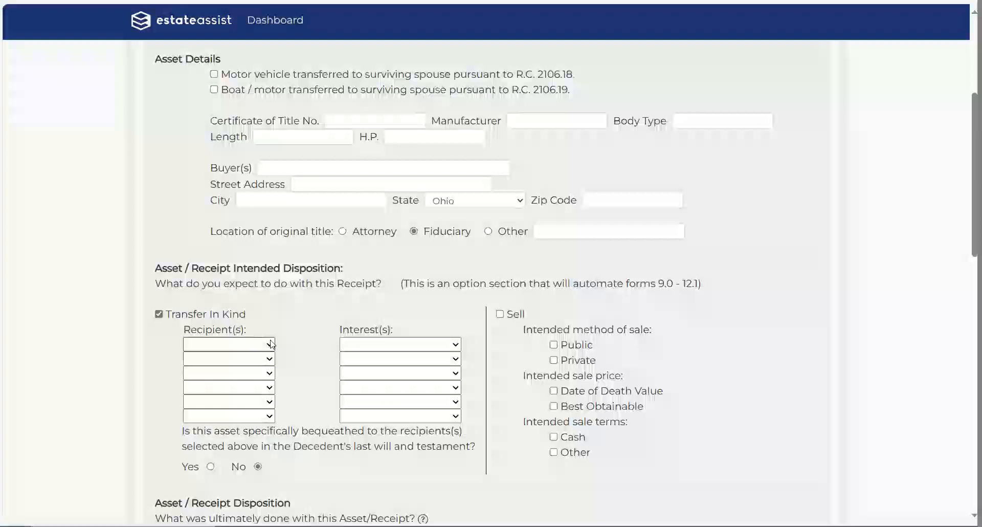
pyautogui.click(270, 359)
pyautogui.click(244, 389)
pyautogui.click(230, 359)
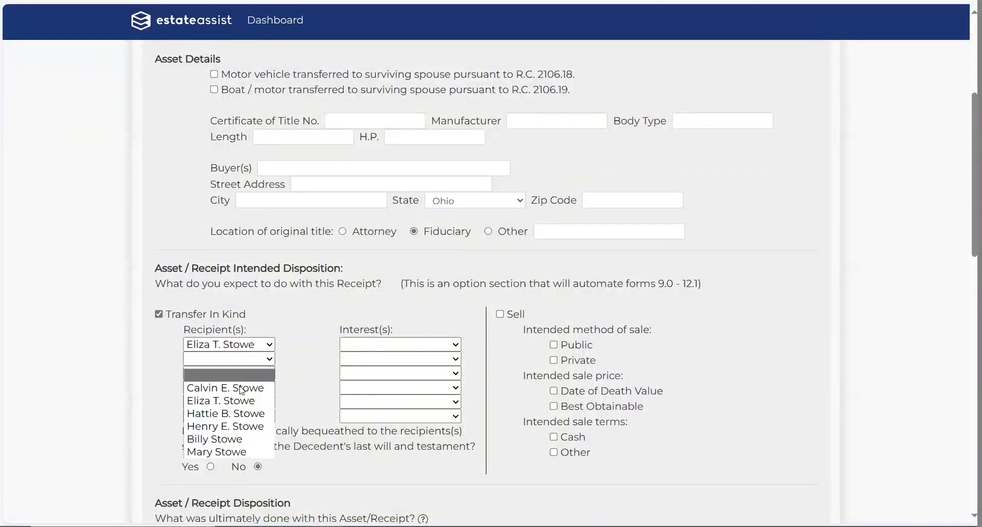
pyautogui.click(214, 438)
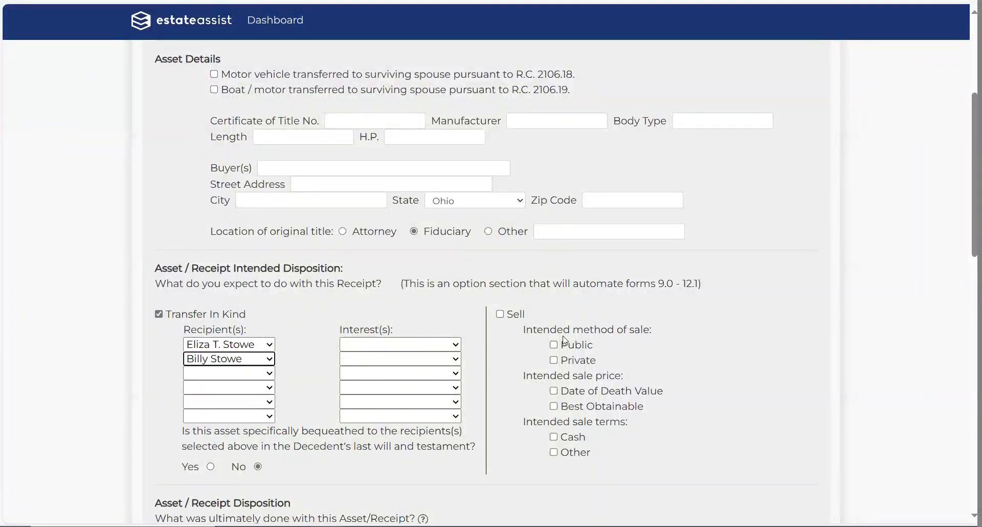
# Step: Give each of the two recipients a 1/2 interest in the vehicle
pyautogui.click(459, 345)
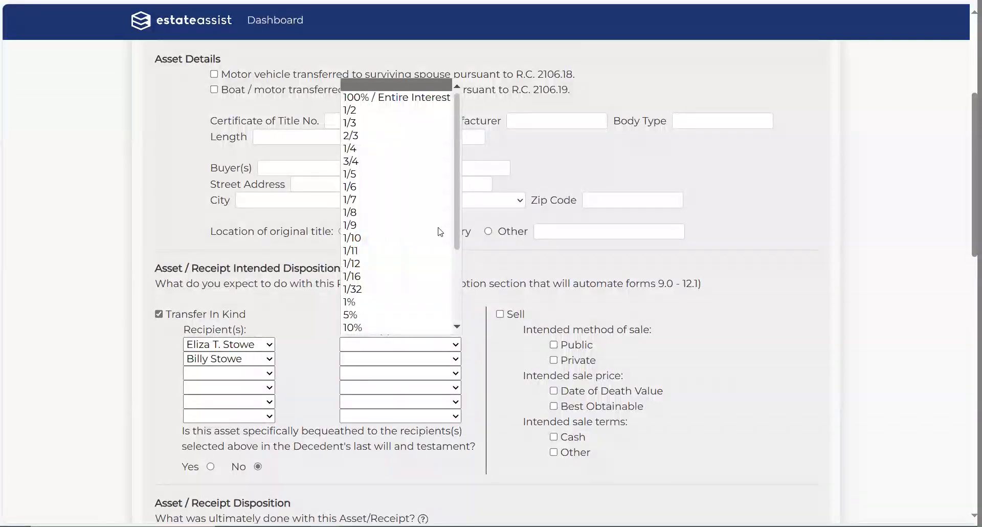
pyautogui.moveTo(454, 147)
pyautogui.mouseDown()
pyautogui.moveTo(472, 308)
pyautogui.moveTo(463, 148)
pyautogui.mouseUp()
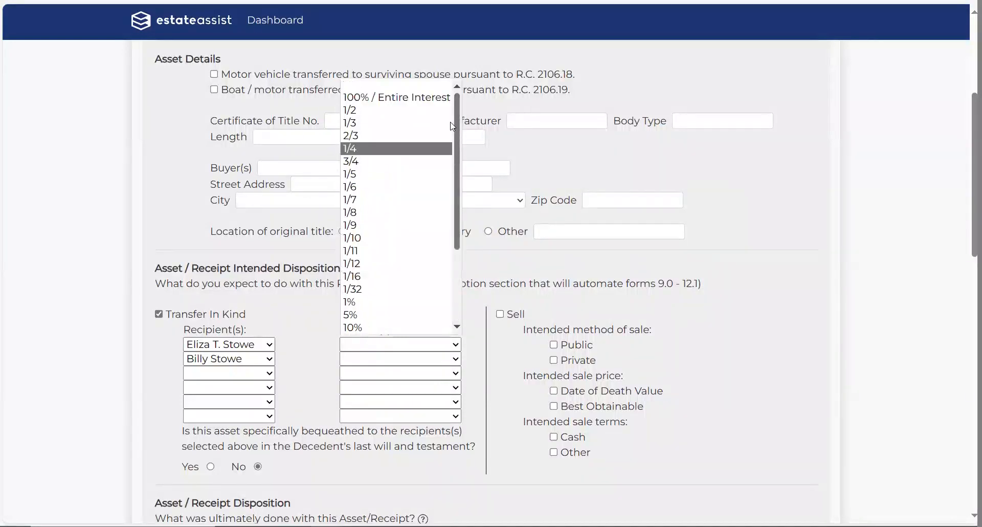
pyautogui.click(373, 111)
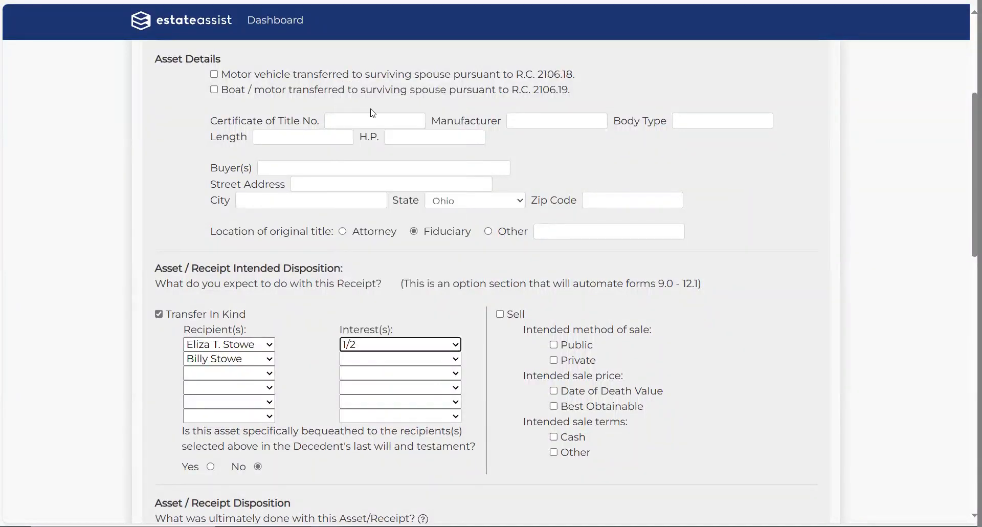
pyautogui.click(457, 360)
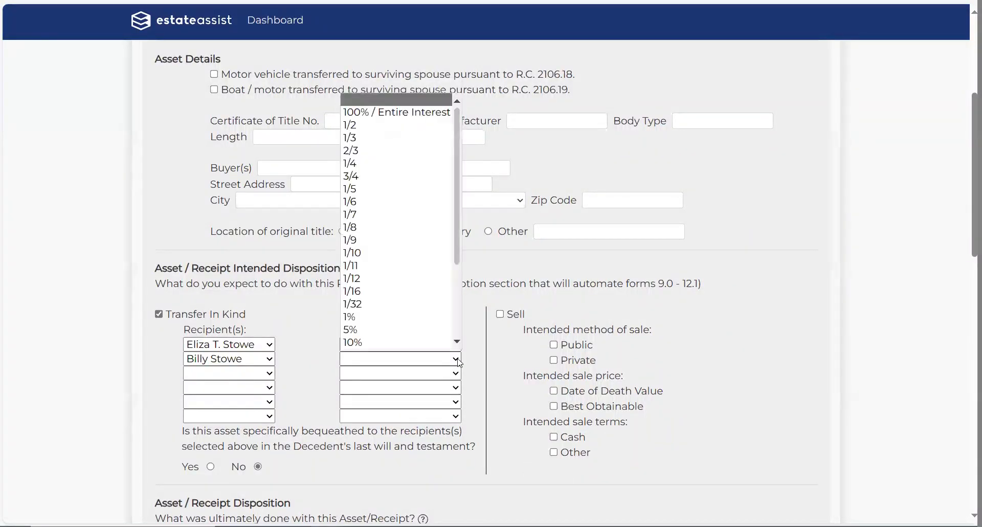
pyautogui.click(362, 123)
pyautogui.click(124, 238)
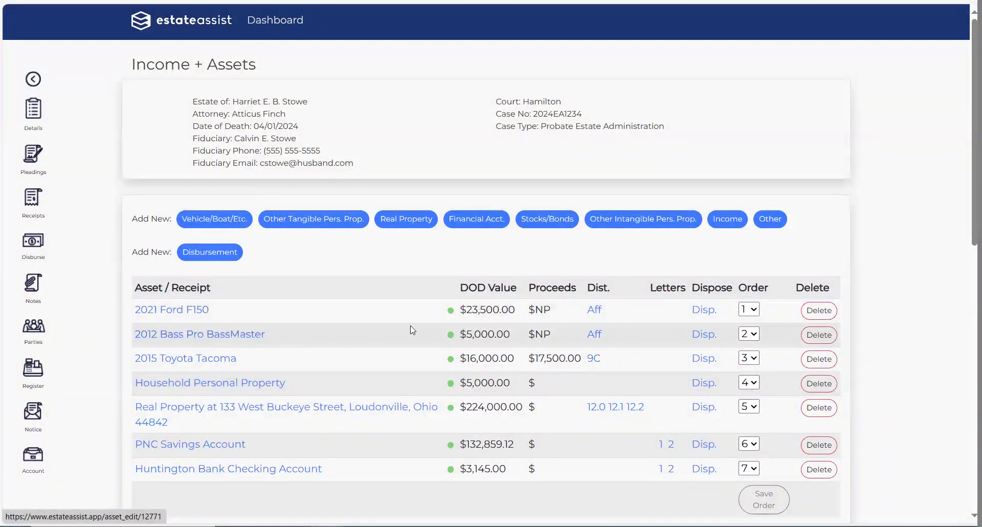
pyautogui.click(204, 309)
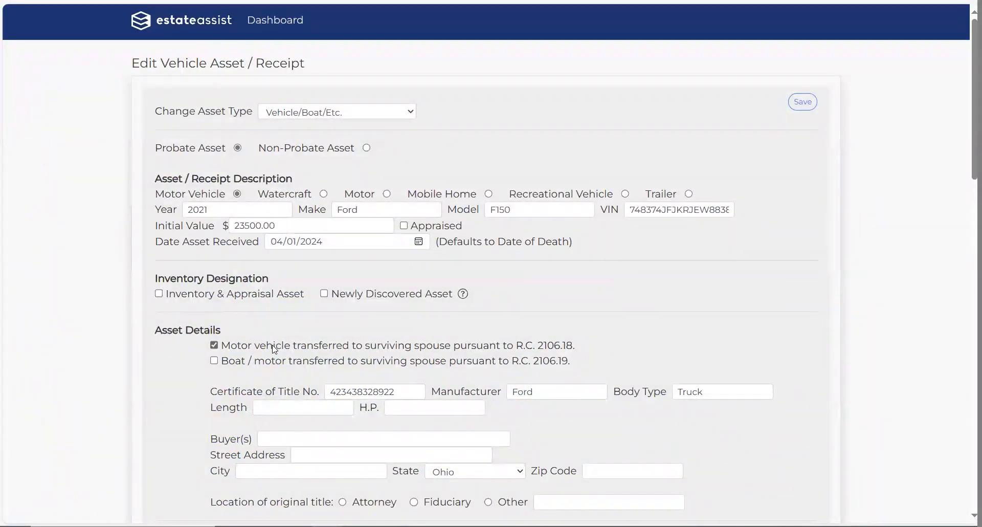
pyautogui.moveTo(277, 345); pyautogui.dragTo(557, 348)
pyautogui.click(648, 329)
pyautogui.hotkey('alt', 'Left')
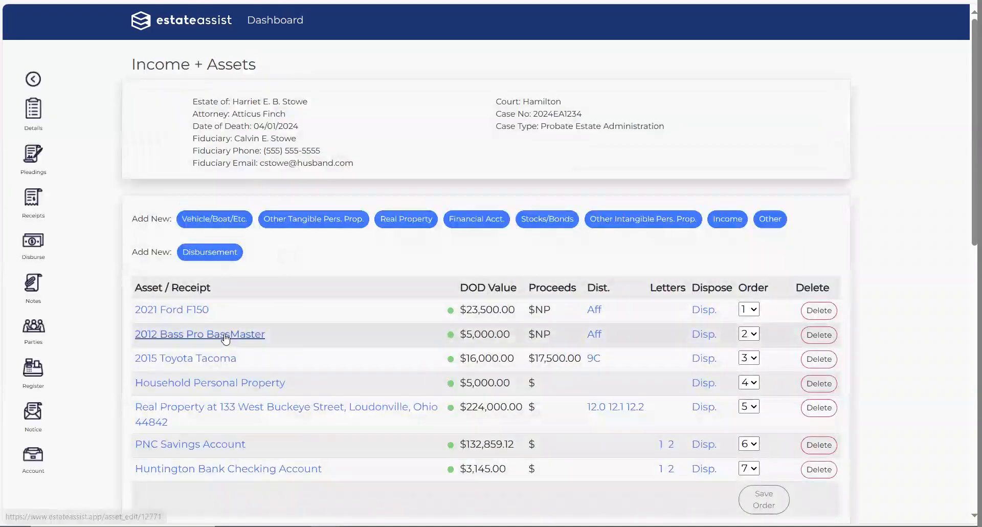
pyautogui.click(228, 335)
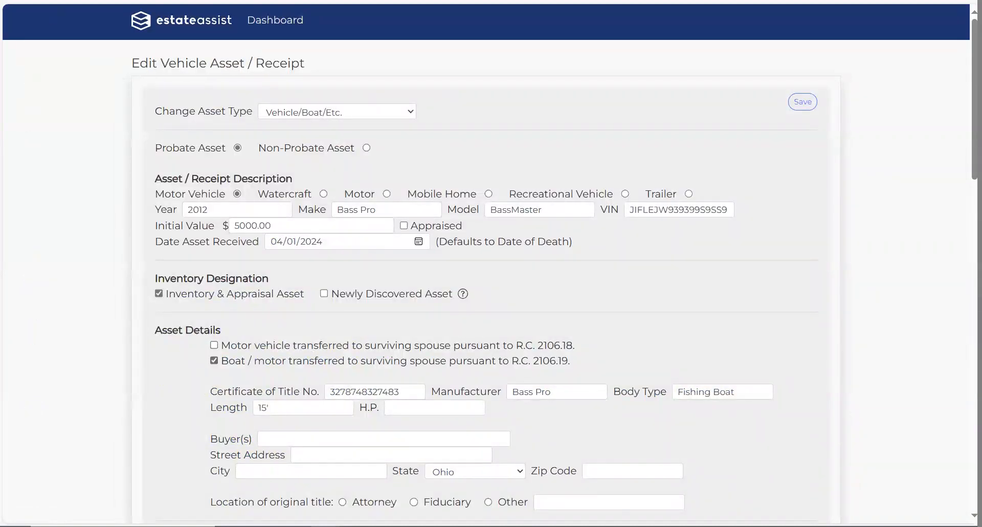
pyautogui.hotkey('alt', 'Left')
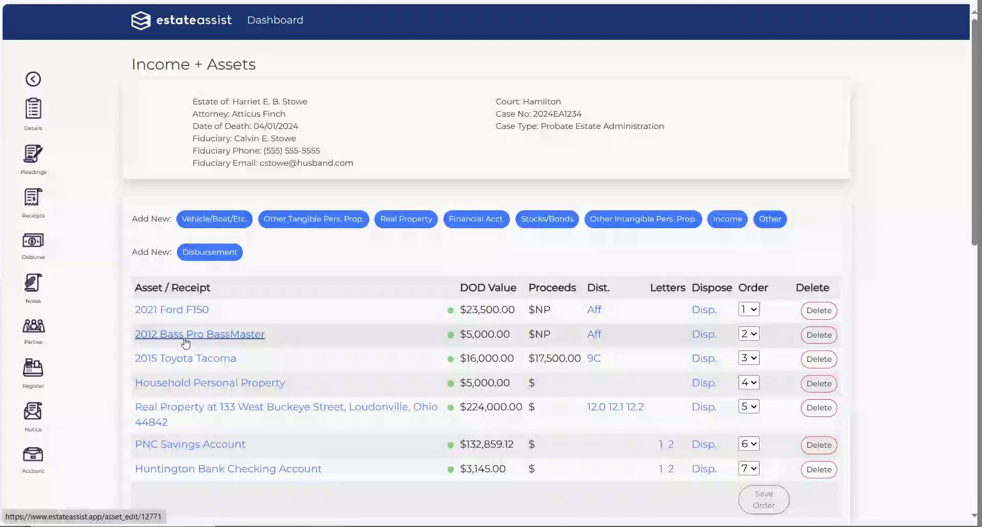
# Step: Preview the Surviving Spouse Affidavits for the Ford F150 and the 2012 BassMaster, closing each afterward
pyautogui.click(595, 311)
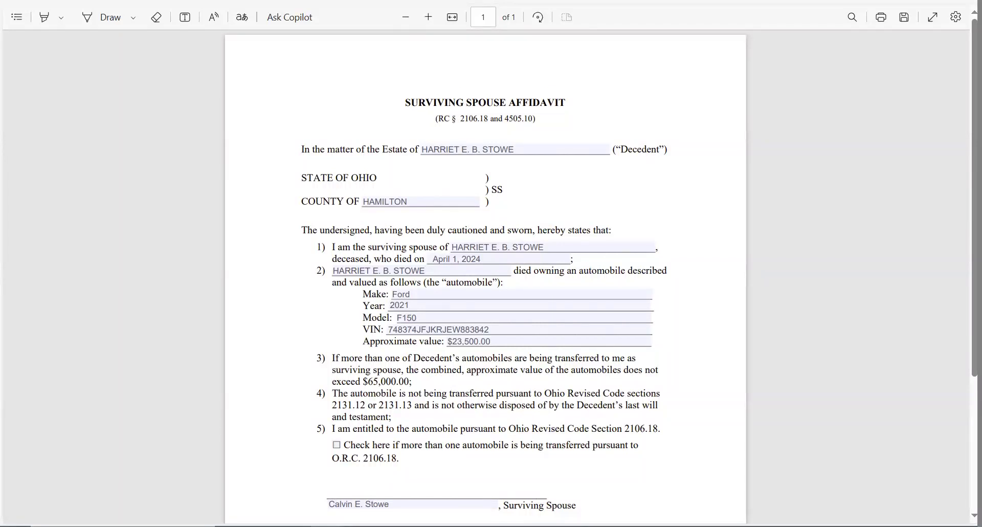
pyautogui.hotkey('ctrl', 'w')
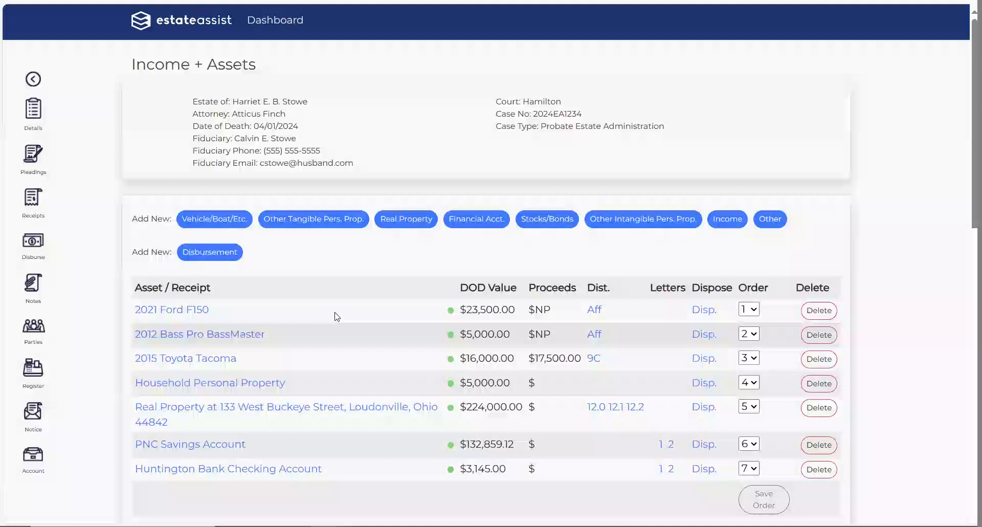
pyautogui.click(594, 334)
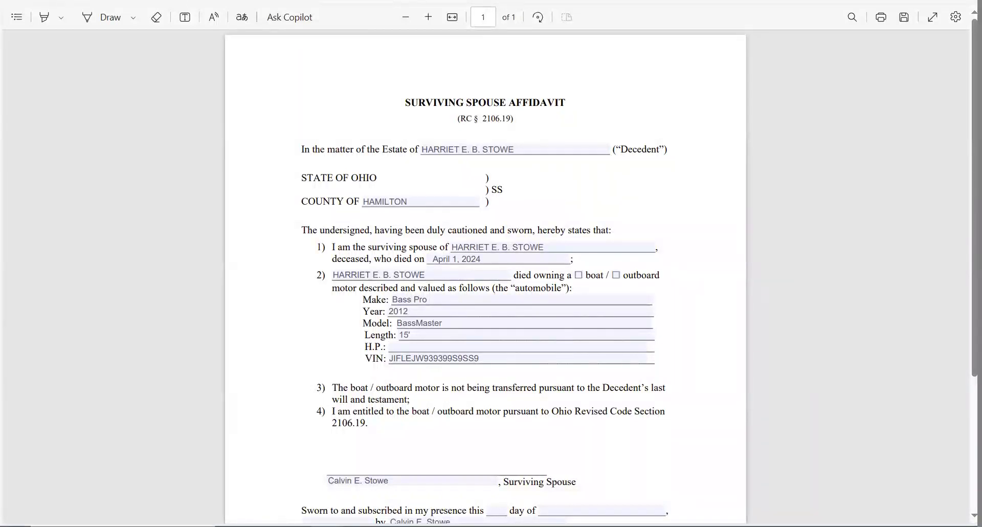
pyautogui.hotkey('ctrl', 'w')
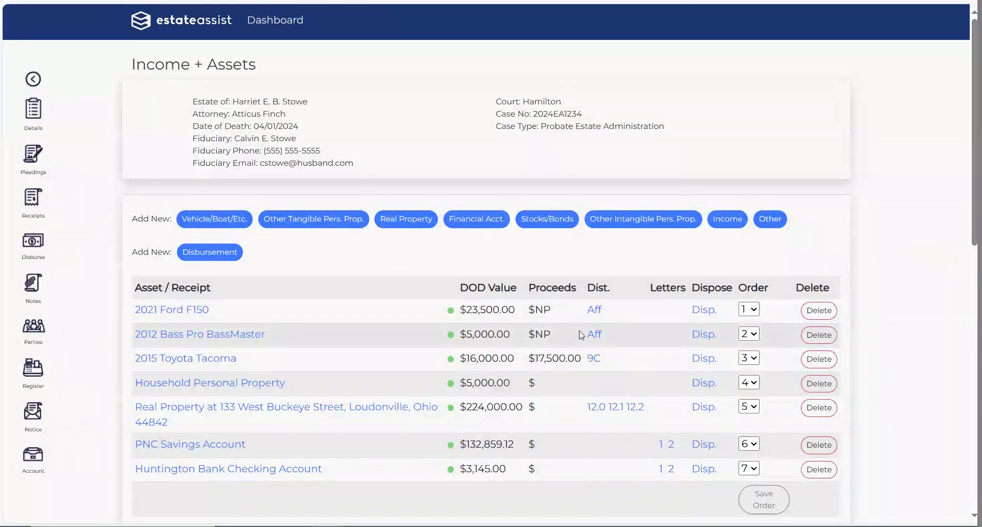
pyautogui.click(186, 361)
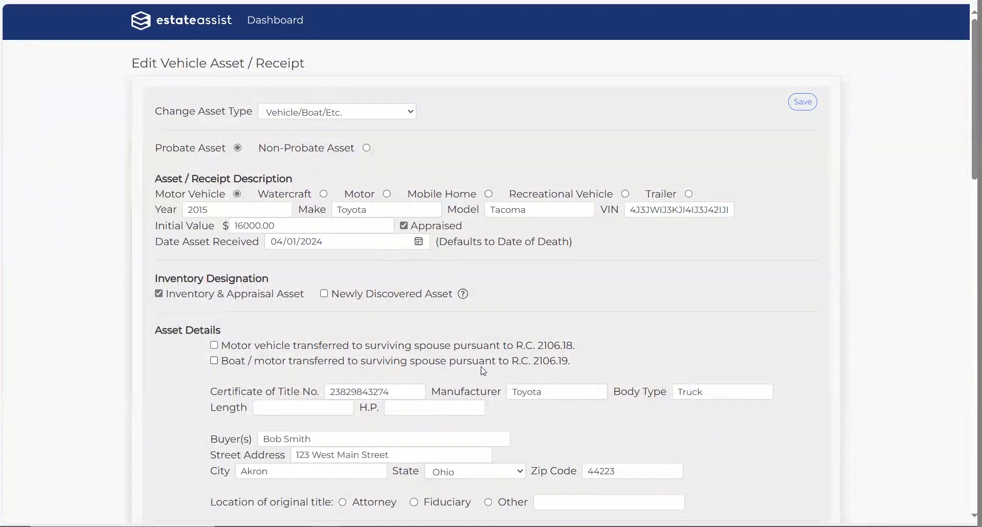
pyautogui.scroll(-2, 525, 371)
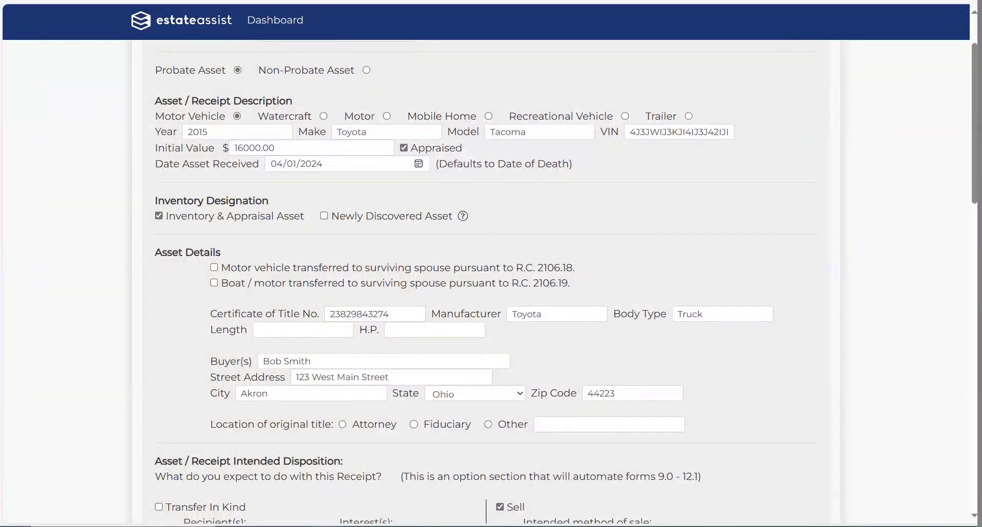
pyautogui.hotkey('alt', 'Left')
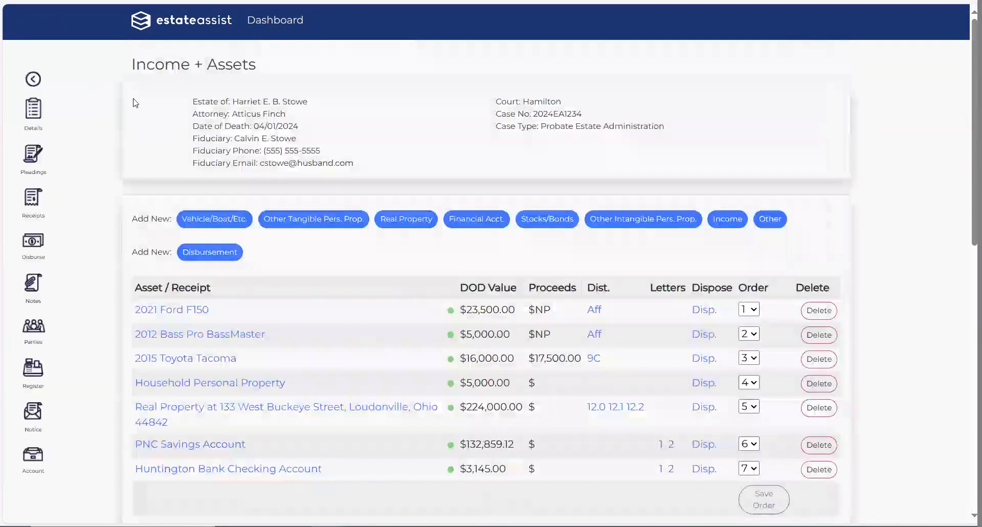
pyautogui.click(593, 358)
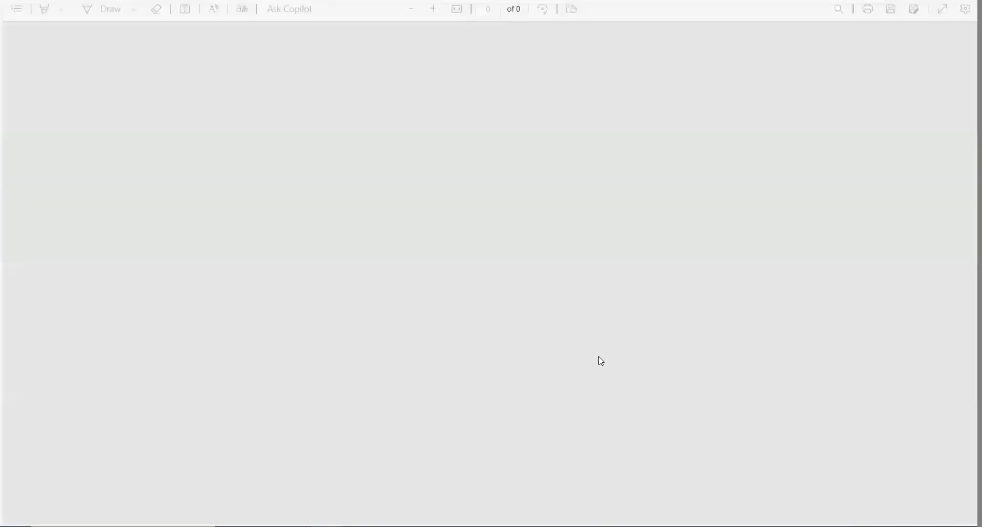
pyautogui.scroll(-3, 573, 381)
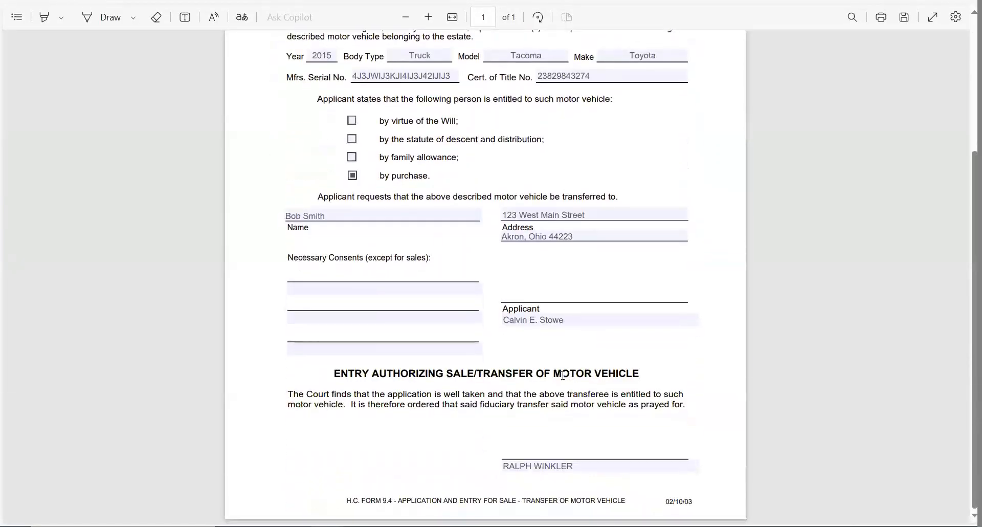
pyautogui.scroll(3, 562, 375)
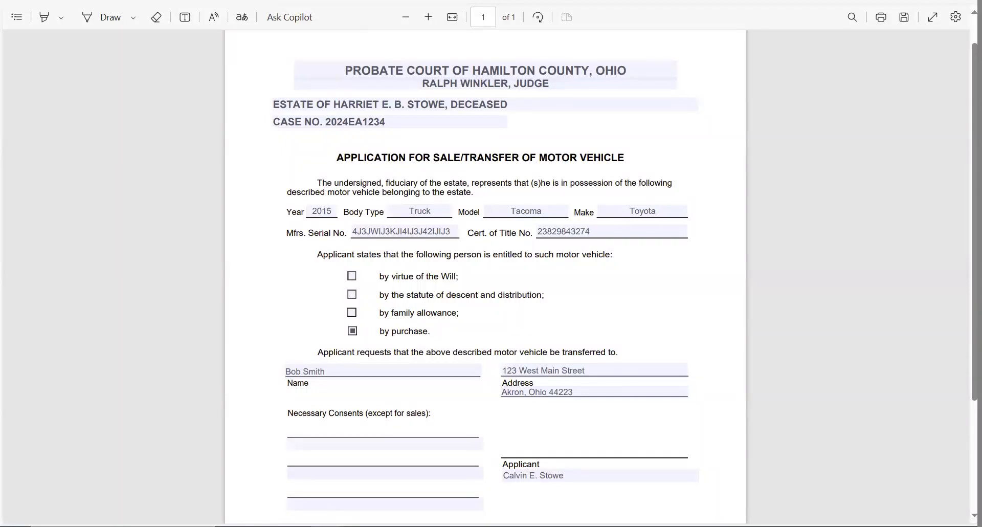
pyautogui.hotkey('ctrl', 'w')
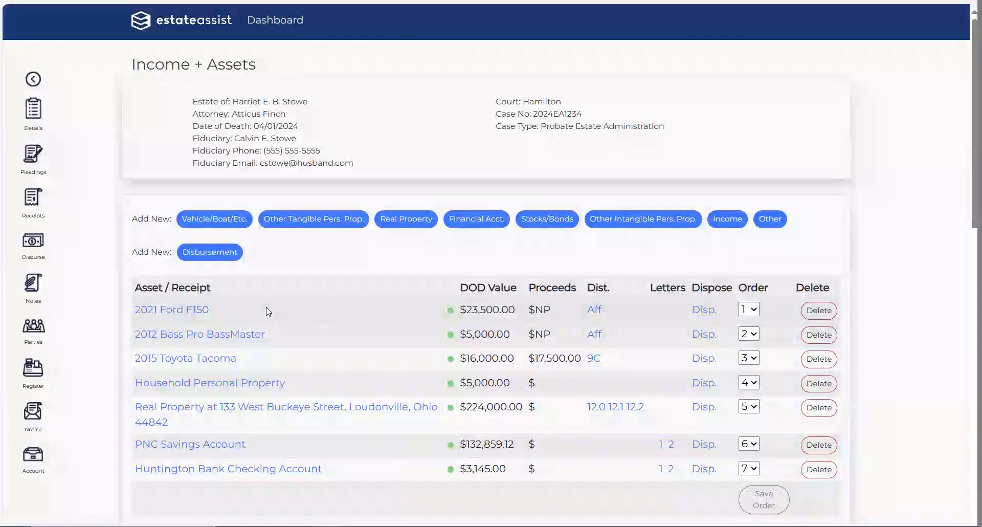
pyautogui.click(396, 407)
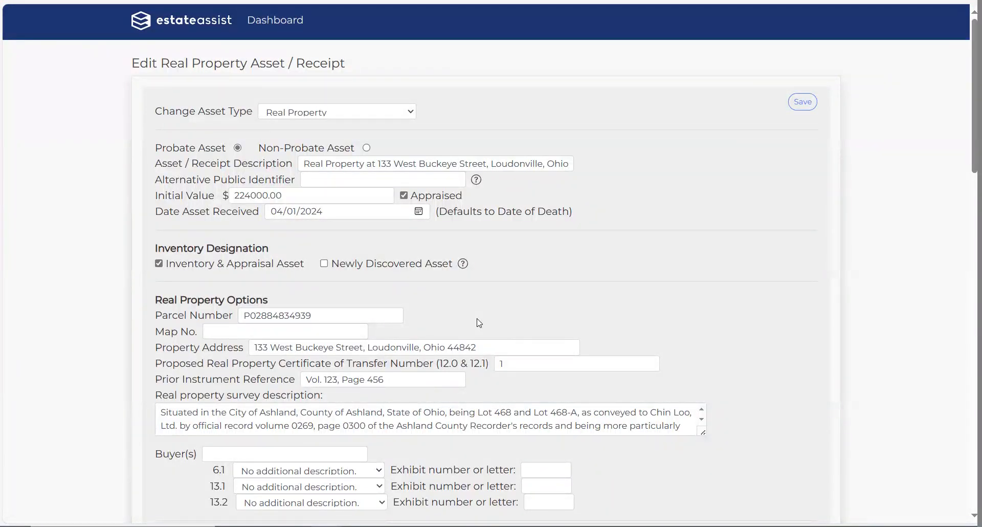
pyautogui.click(413, 116)
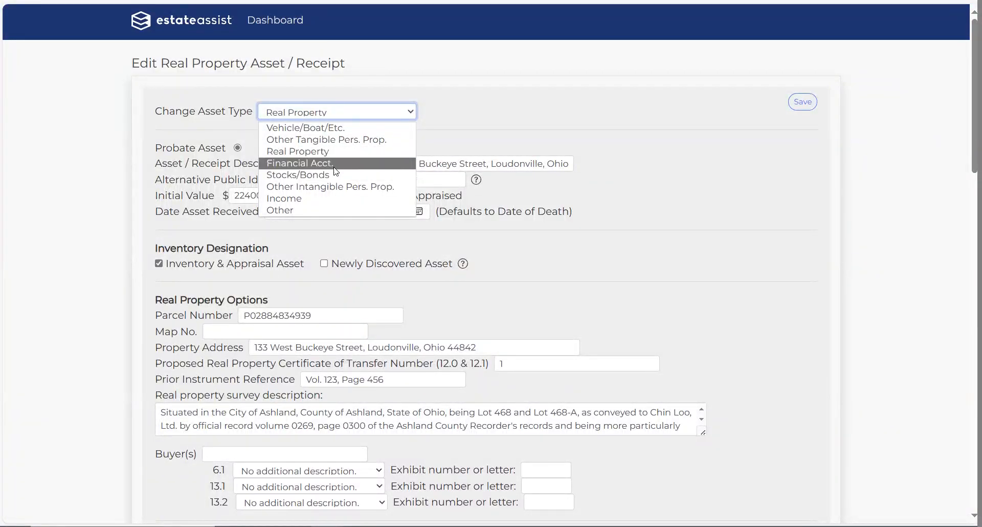
pyautogui.click(866, 313)
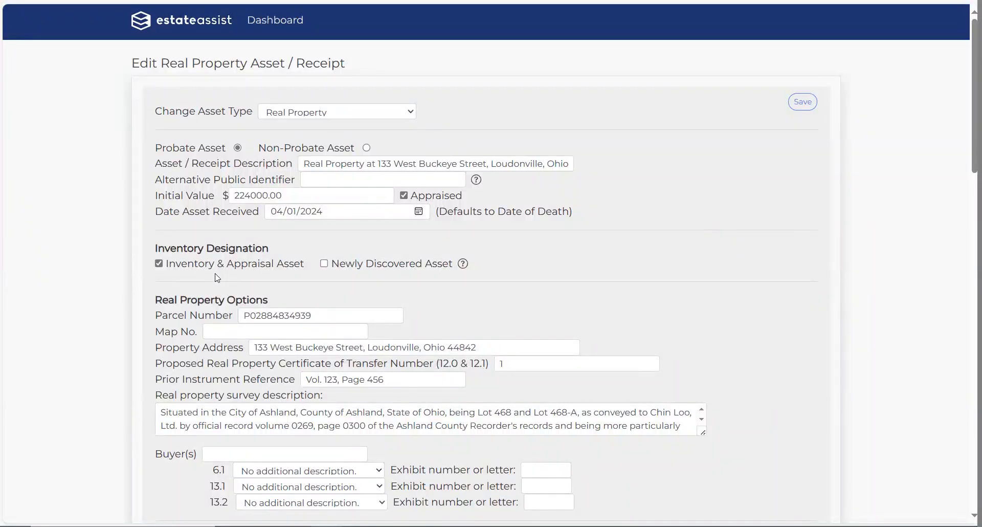
pyautogui.scroll(-2, 220, 272)
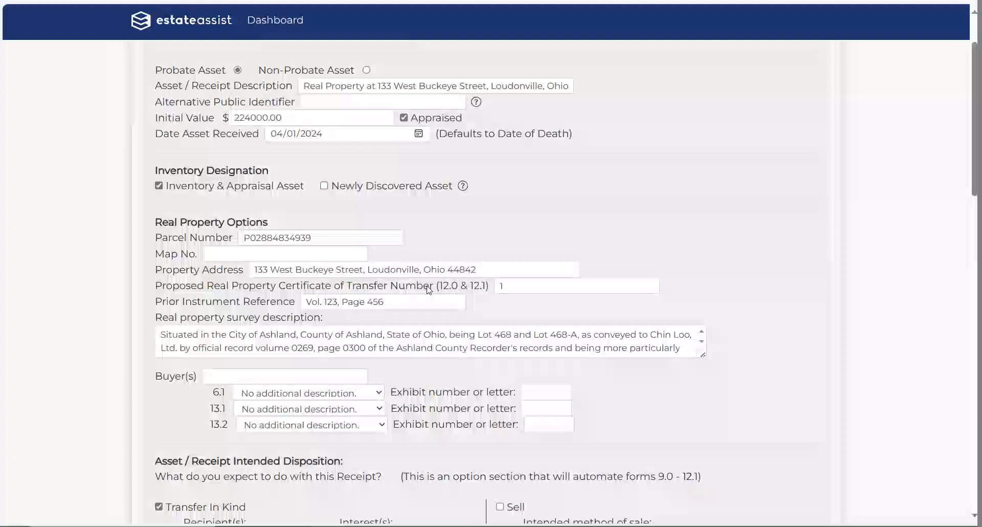
pyautogui.moveTo(345, 288); pyautogui.dragTo(481, 288)
pyautogui.click(772, 277)
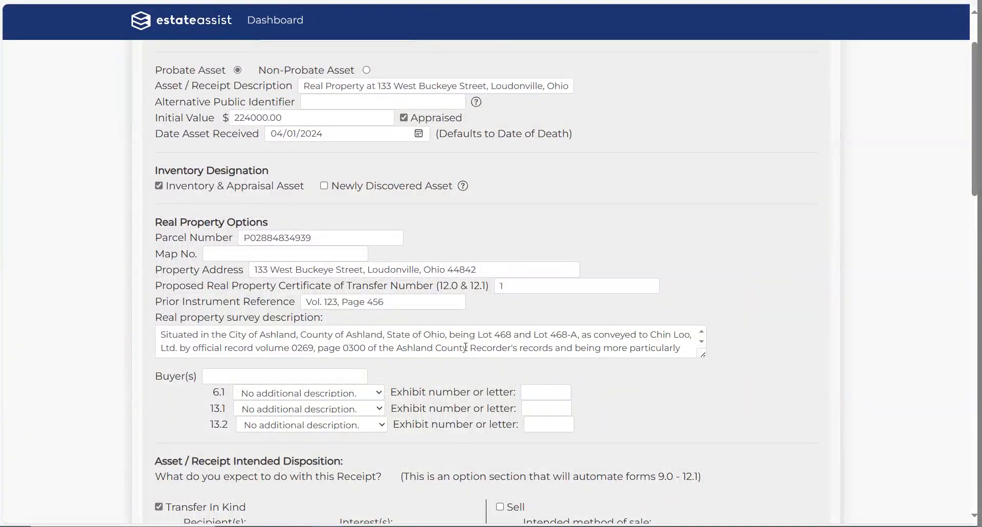
pyautogui.tripleClick(465, 347)
pyautogui.click(834, 335)
# Step: Set item 6.1 to Full legal description with exhibit letter A
pyautogui.click(380, 392)
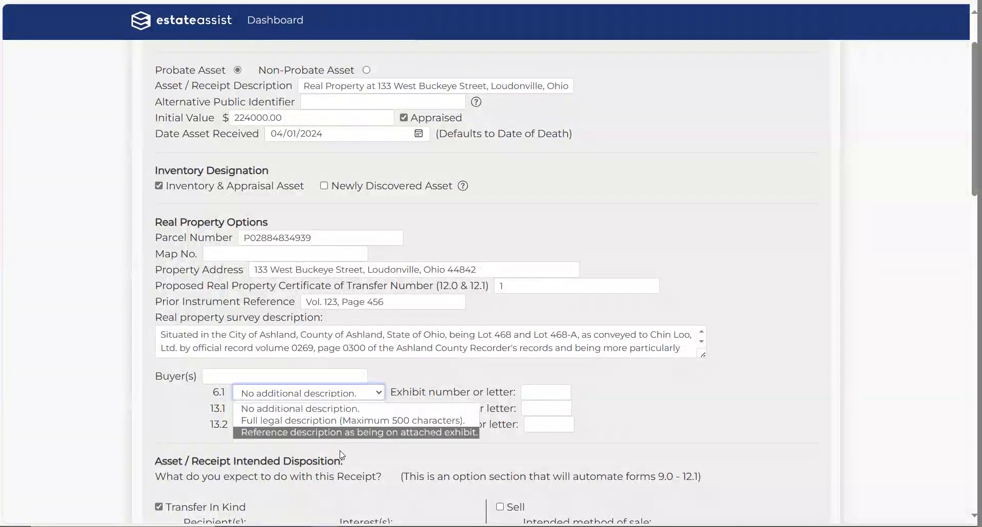
pyautogui.click(341, 433)
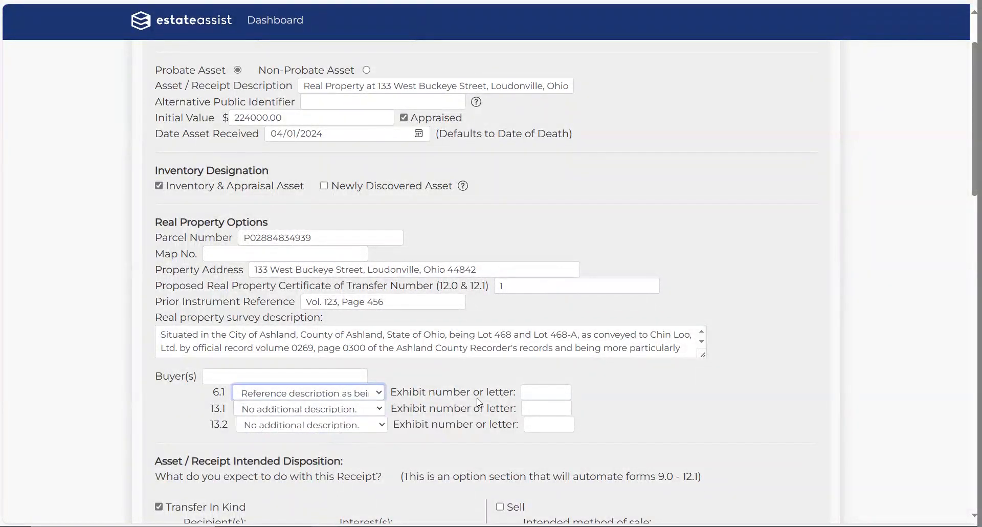
pyautogui.click(537, 387)
pyautogui.write('A')
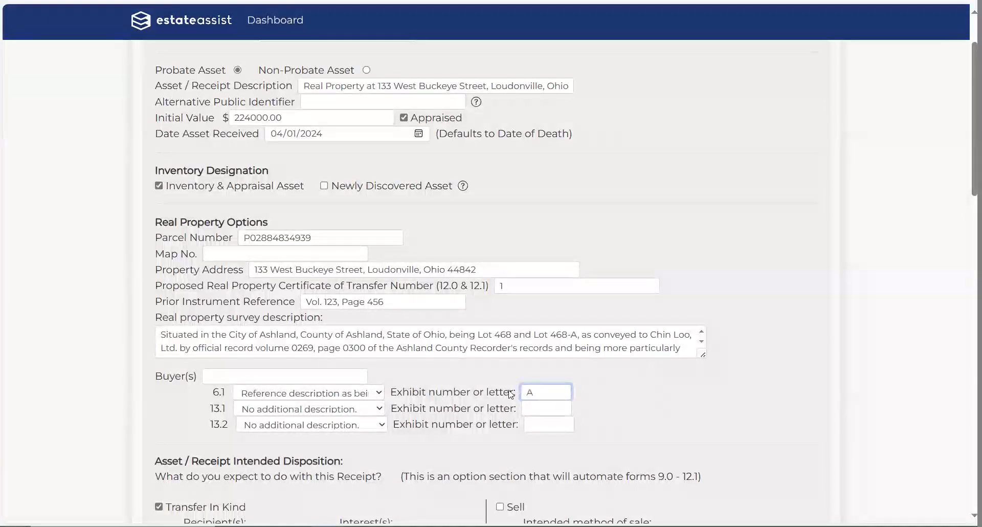
pyautogui.click(650, 392)
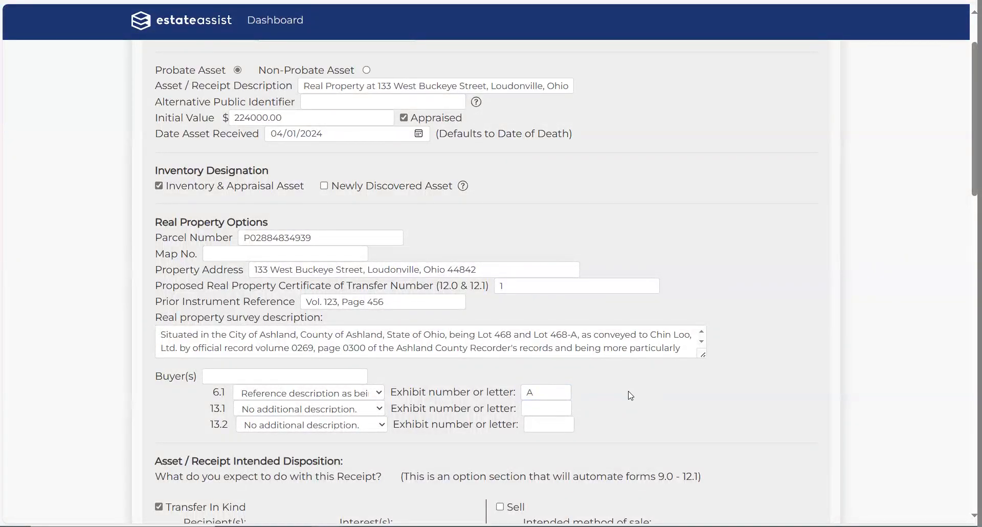
pyautogui.click(379, 393)
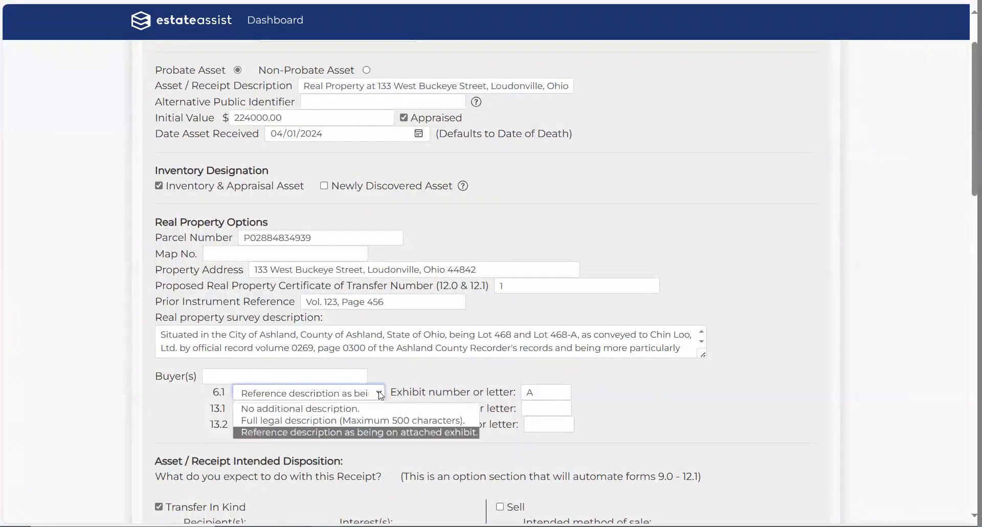
pyautogui.click(365, 421)
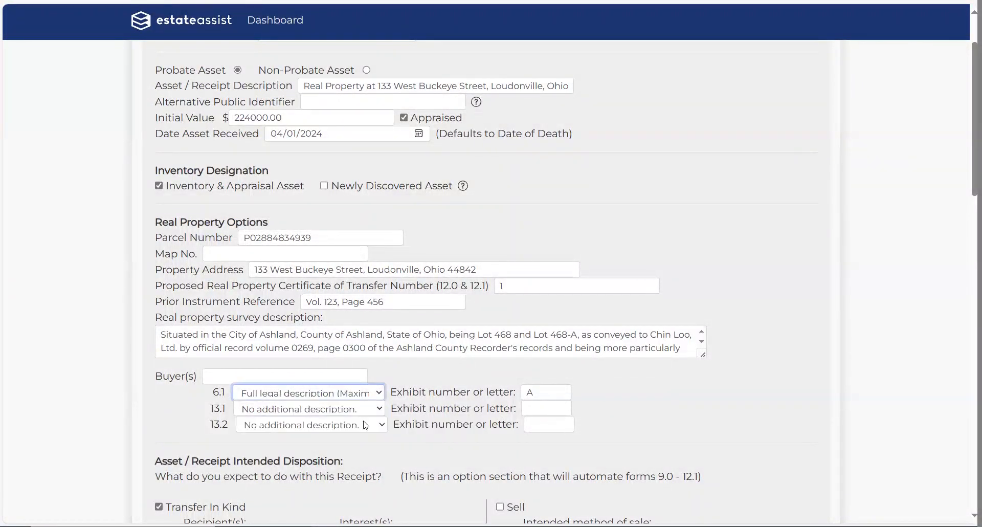
pyautogui.click(383, 393)
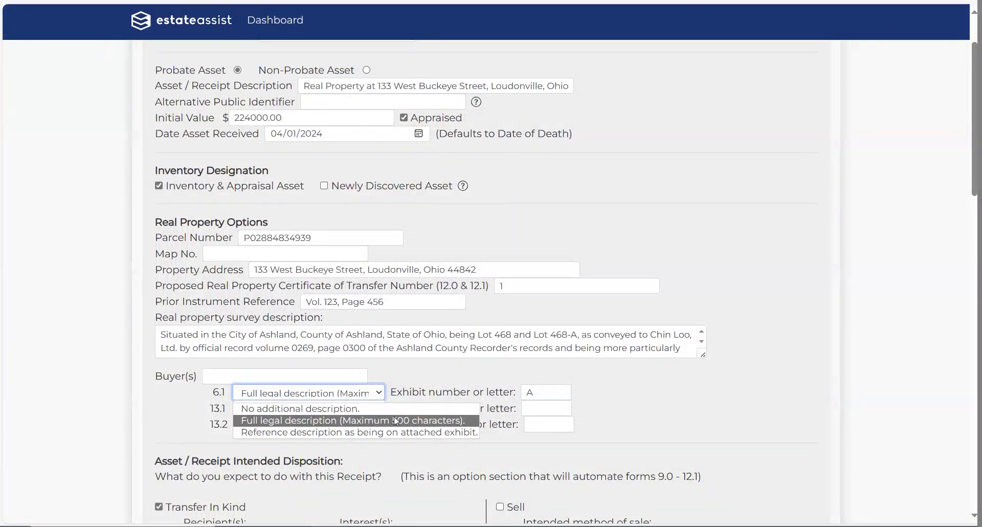
pyautogui.click(759, 404)
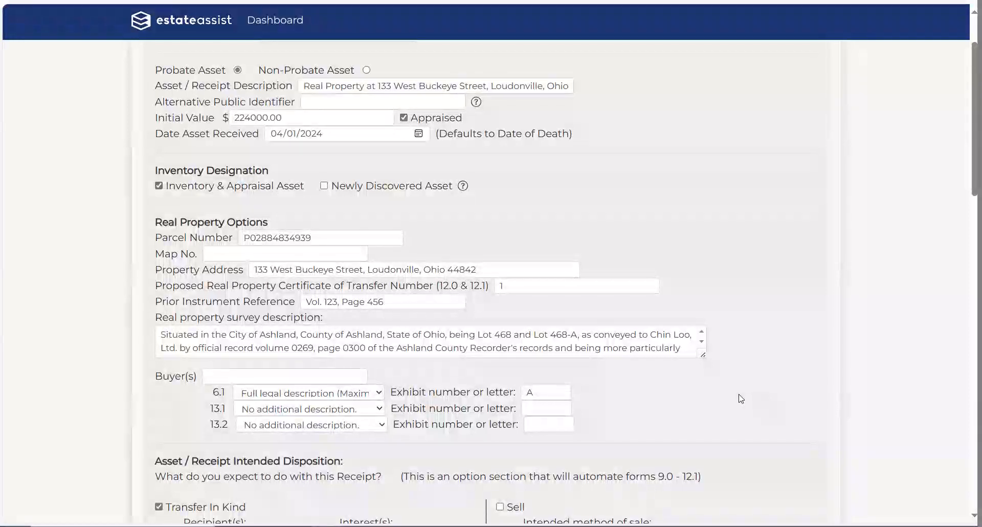
# Step: Change the real property's asset type to Vehicle/Boat/Etc., then go back to the Income + Assets list
pyautogui.scroll(2, 624, 258)
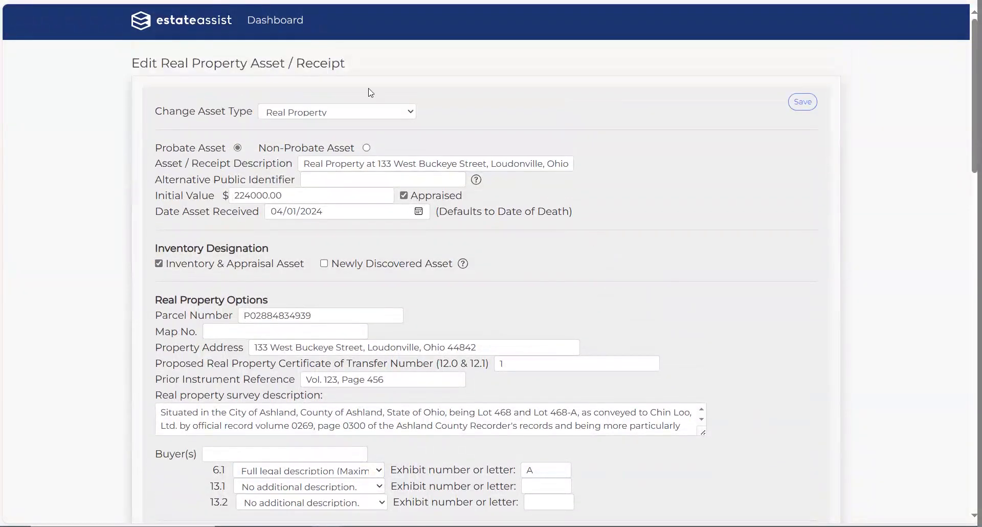
pyautogui.click(412, 113)
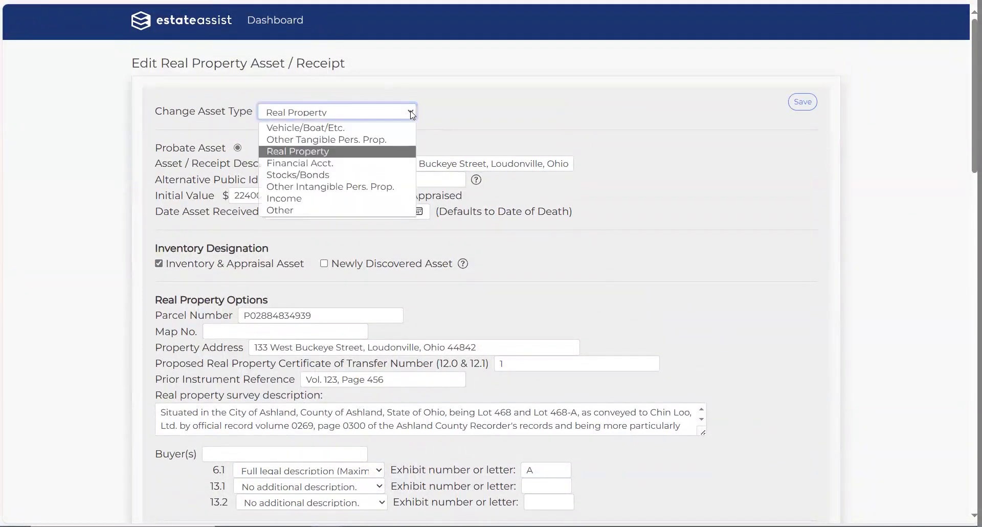
pyautogui.click(364, 127)
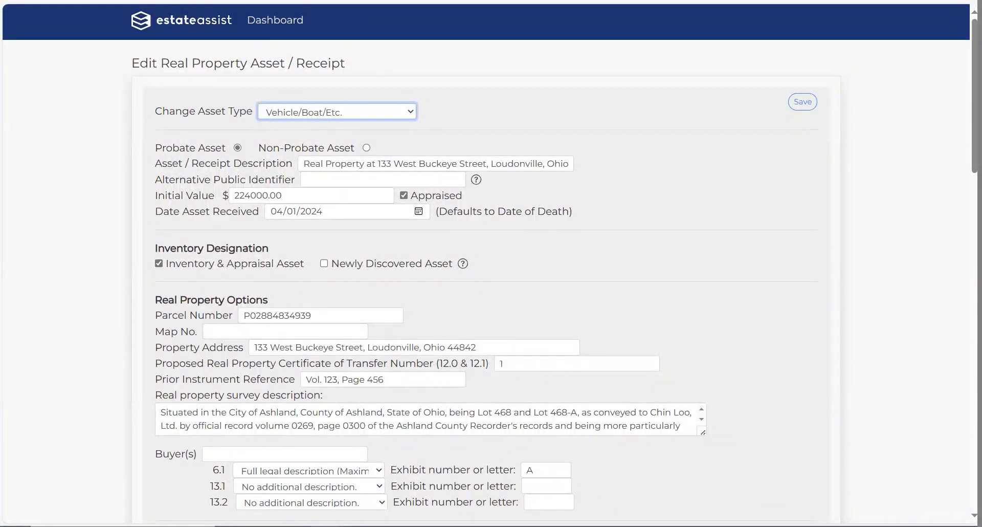
pyautogui.scroll(-5, 317, 362)
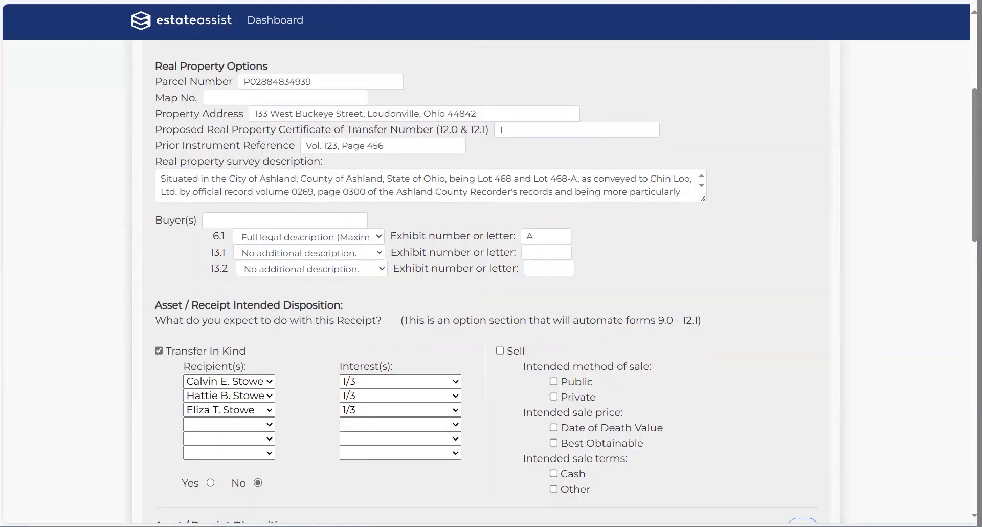
pyautogui.hotkey('alt', 'Left')
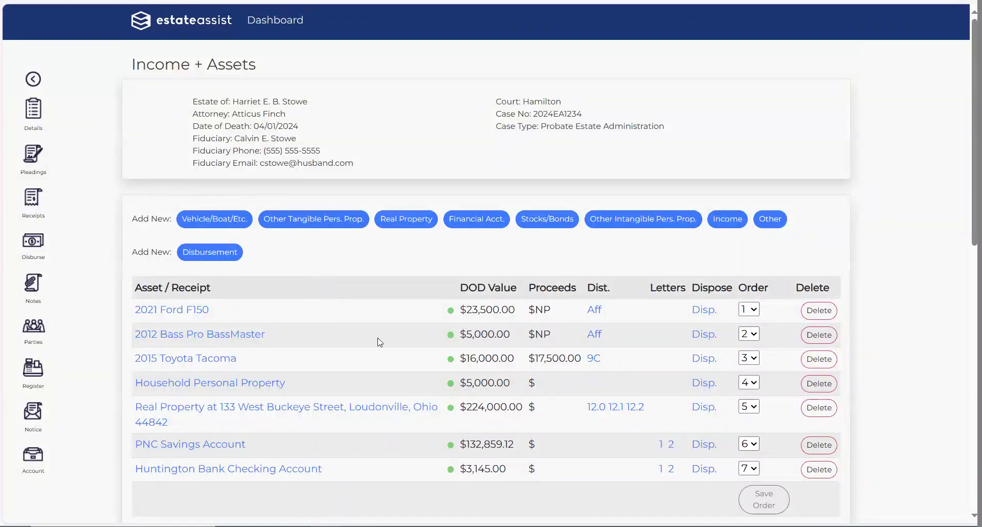
pyautogui.click(593, 407)
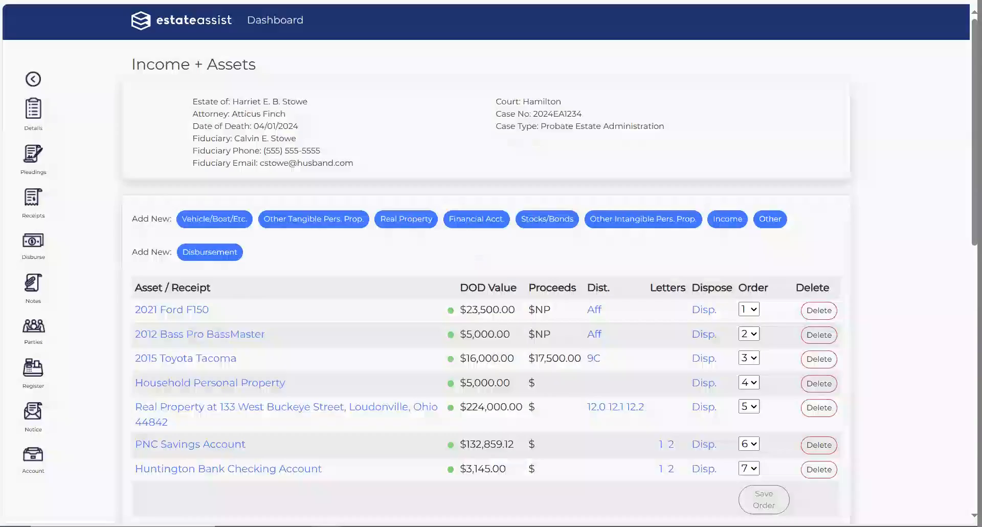
pyautogui.click(618, 408)
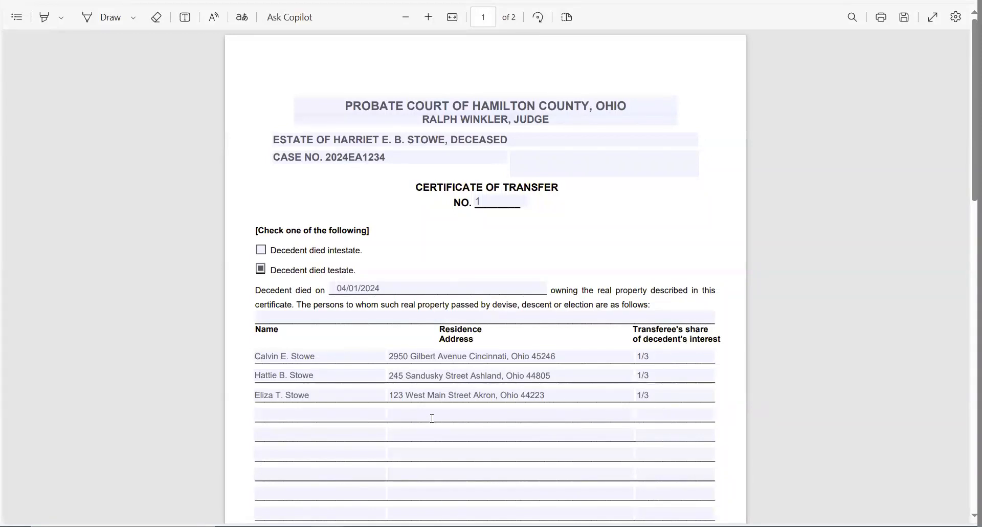
pyautogui.scroll(-6, 480, 391)
pyautogui.scroll(-4, 480, 401)
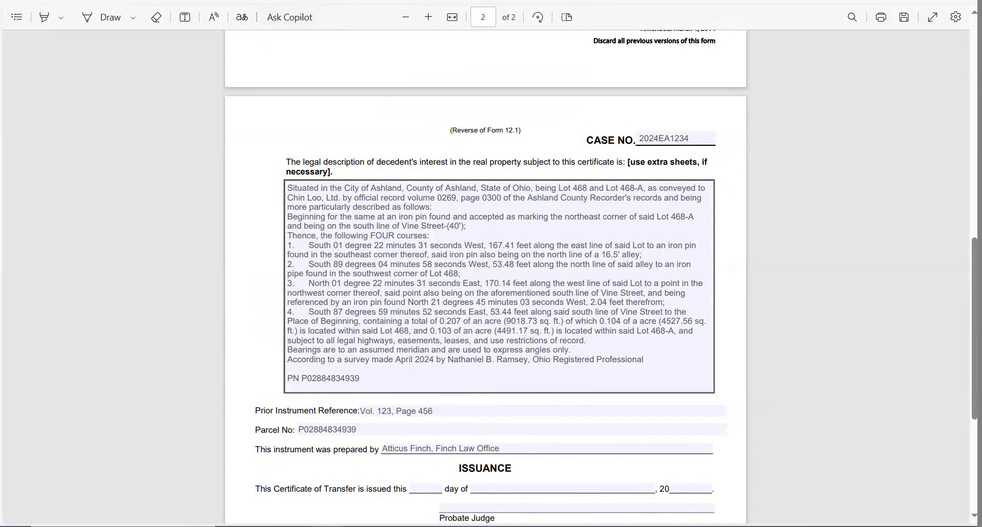
pyautogui.click(346, 1)
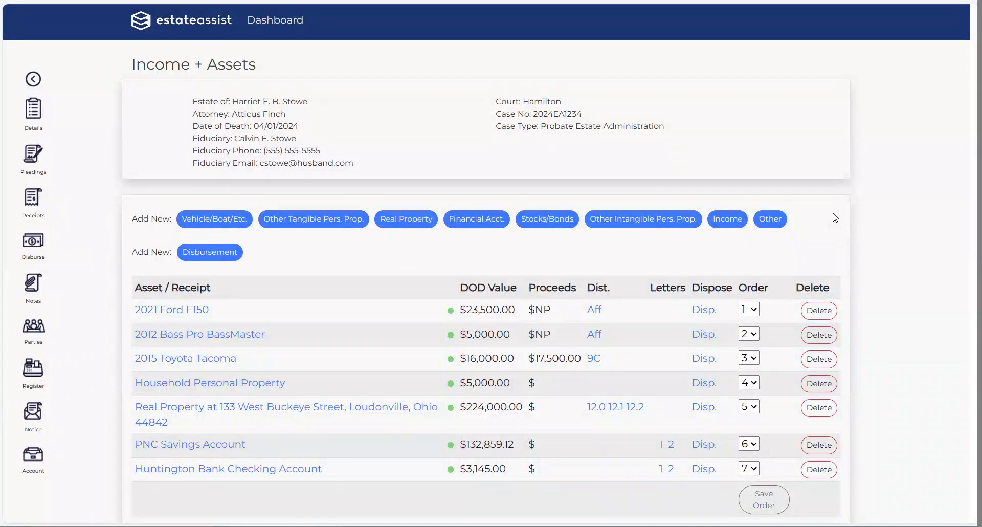
pyautogui.click(225, 360)
pyautogui.scroll(-7, 243, 226)
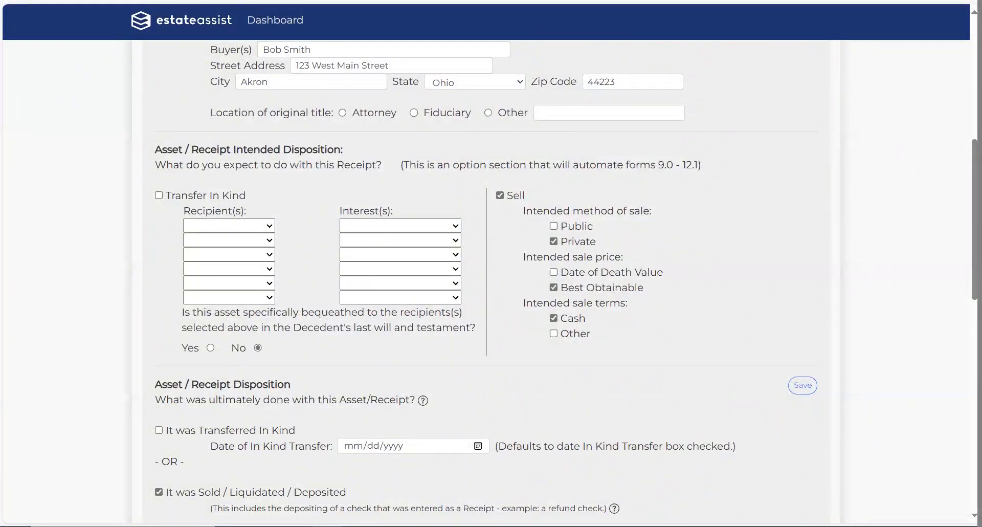
pyautogui.hotkey('alt', 'Left')
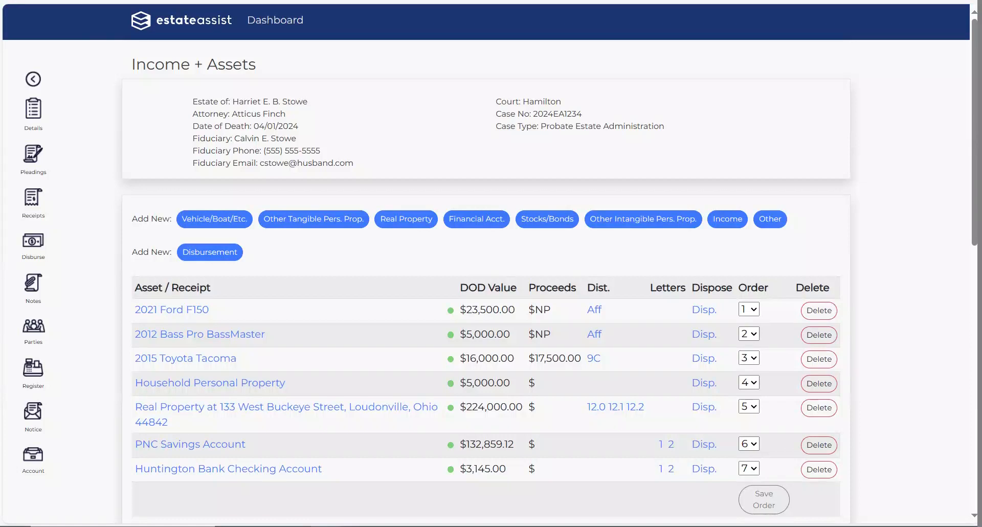
pyautogui.click(32, 156)
# Step: Review the generated 6.1 Schedule of Assets PDF, then close it to return to the forms list
pyautogui.scroll(-3, 419, 389)
pyautogui.scroll(-6, 419, 389)
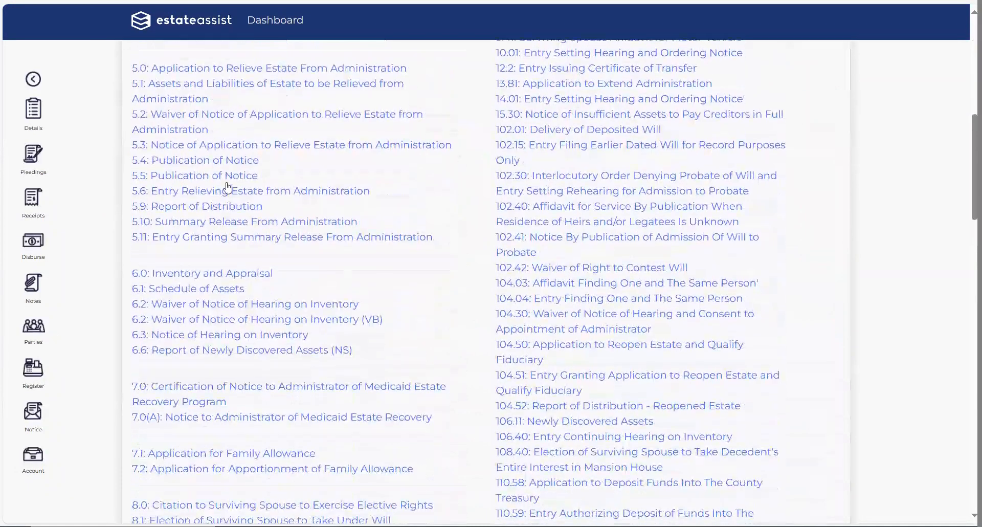
pyautogui.click(201, 286)
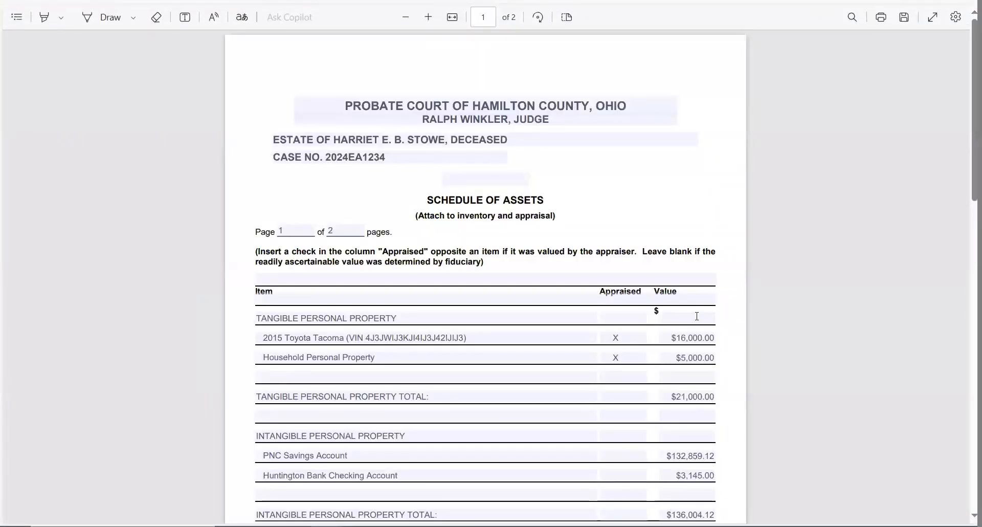
pyautogui.scroll(-5, 703, 292)
pyautogui.scroll(-5, 555, 254)
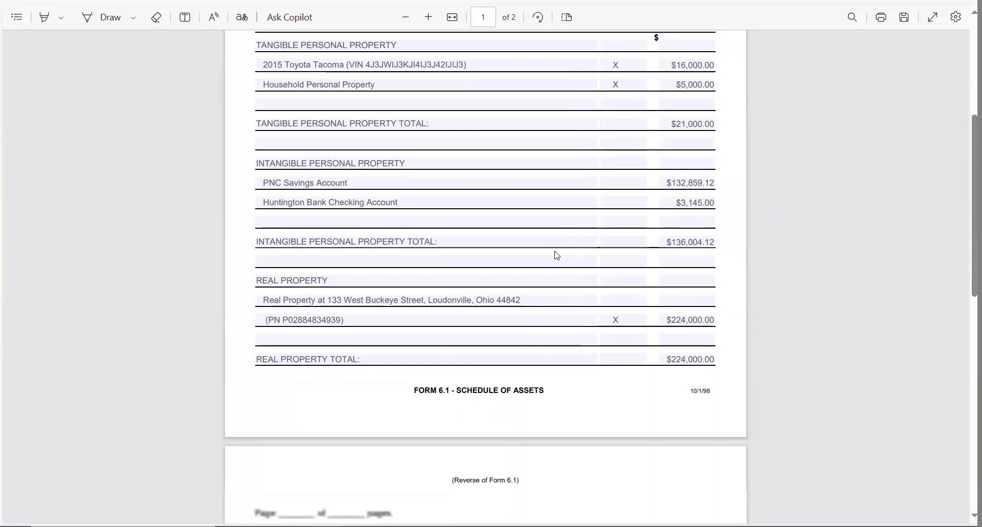
pyautogui.scroll(5, 491, 369)
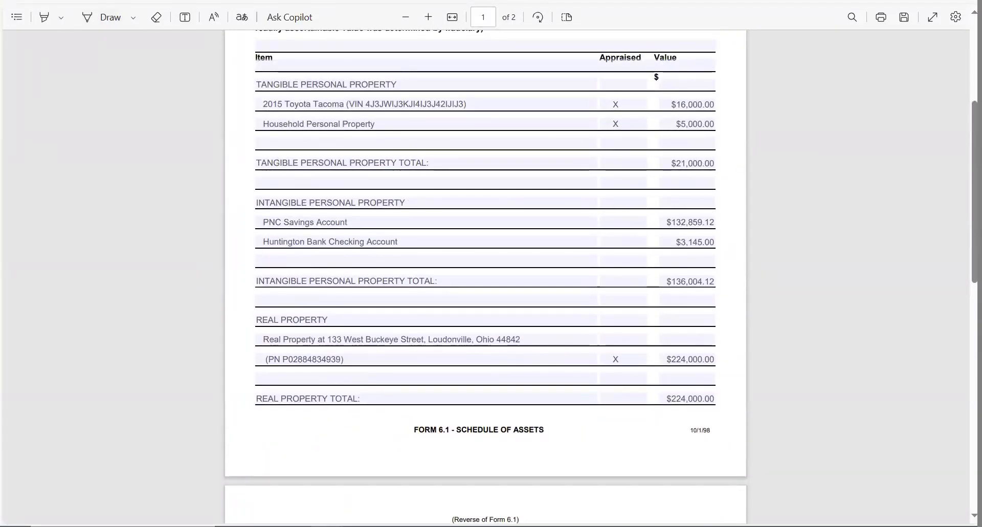
pyautogui.hotkey('ctrl', 'w')
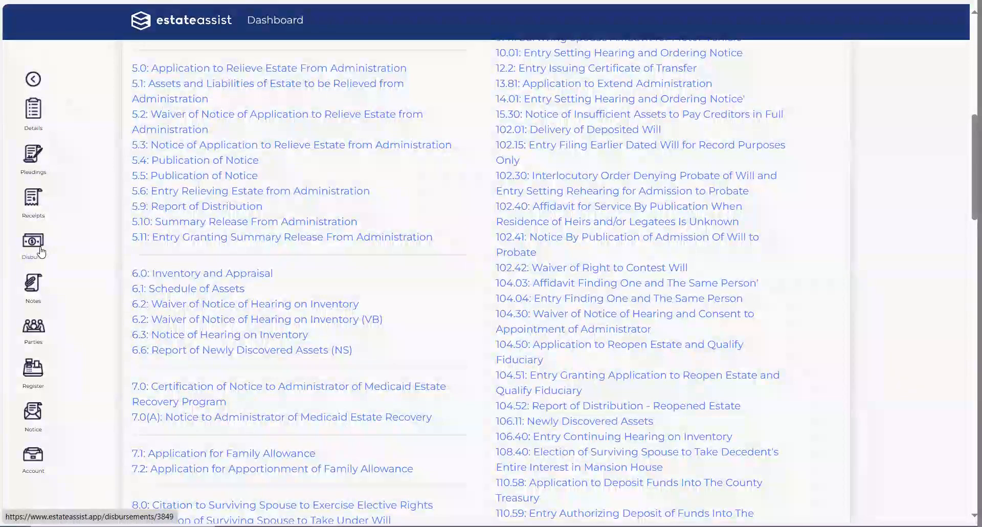
# Step: Go to the Income + Assets list using the sidebar Receipts icon
pyautogui.click(41, 198)
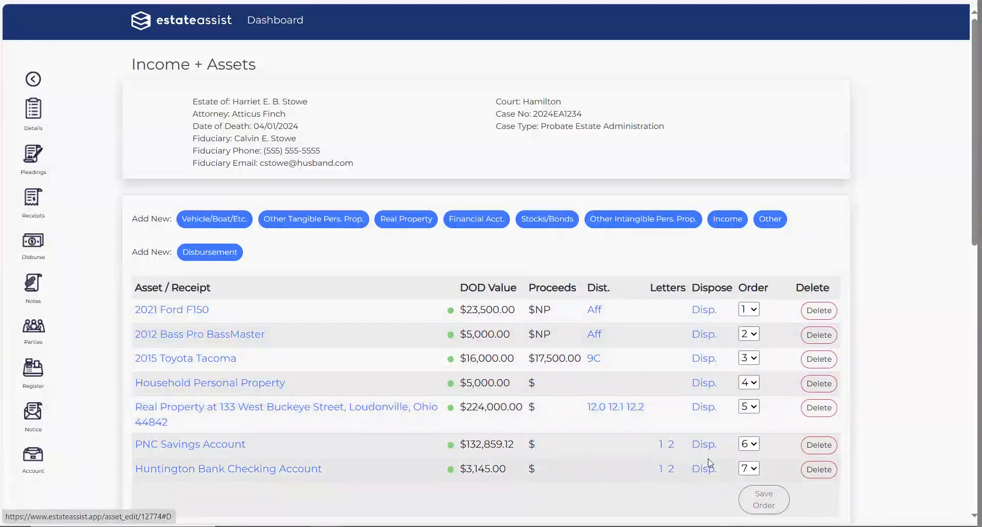
pyautogui.click(699, 411)
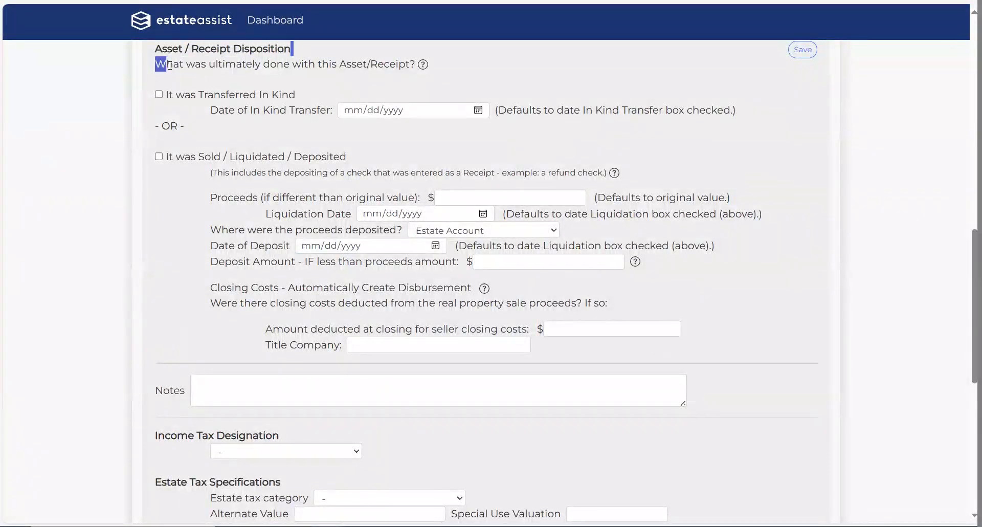
pyautogui.tripleClick(152, 53)
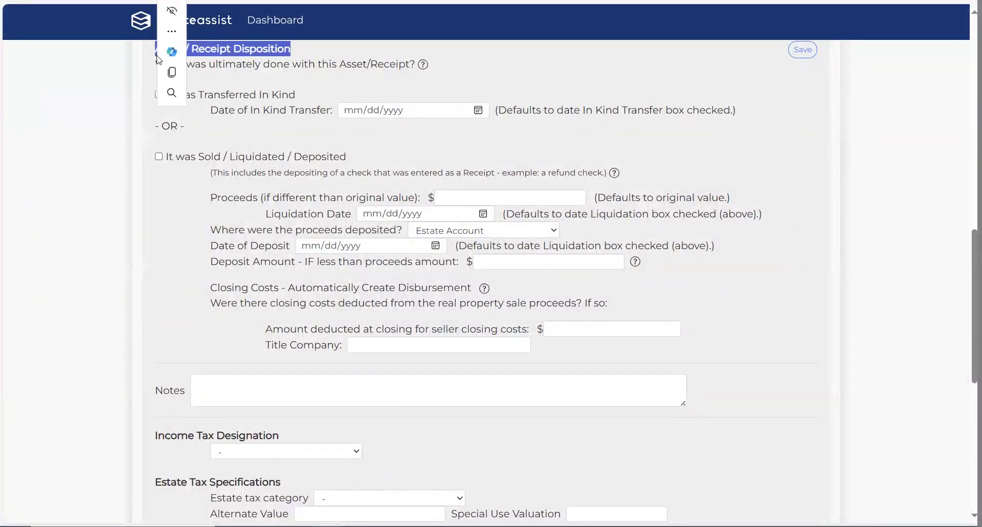
pyautogui.click(763, 215)
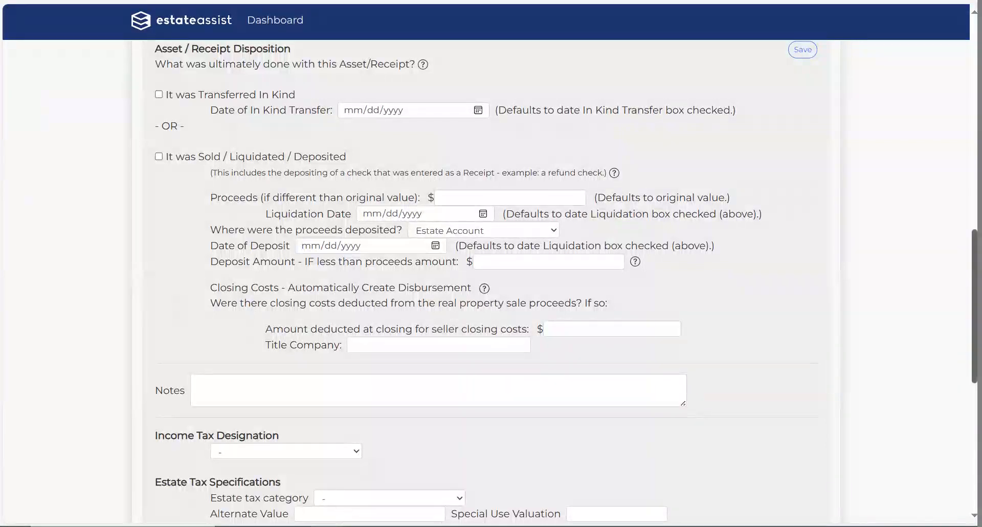
pyautogui.scroll(10, 491, 282)
pyautogui.scroll(5, 491, 282)
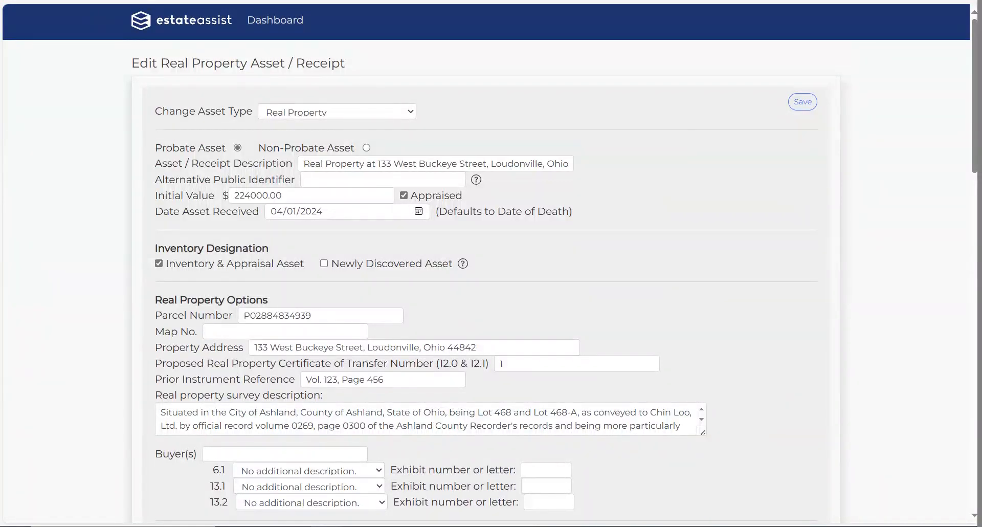
pyautogui.hotkey('alt', 'Left')
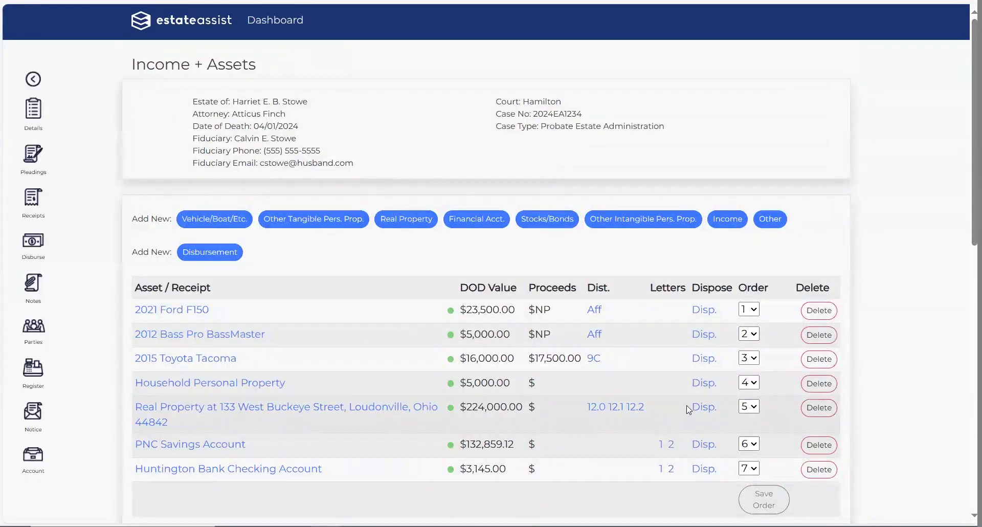
# Step: Open the Real Property's disposition and scroll to Asset / Receipt Disposition, with proceeds to the Estate Account
pyautogui.click(700, 408)
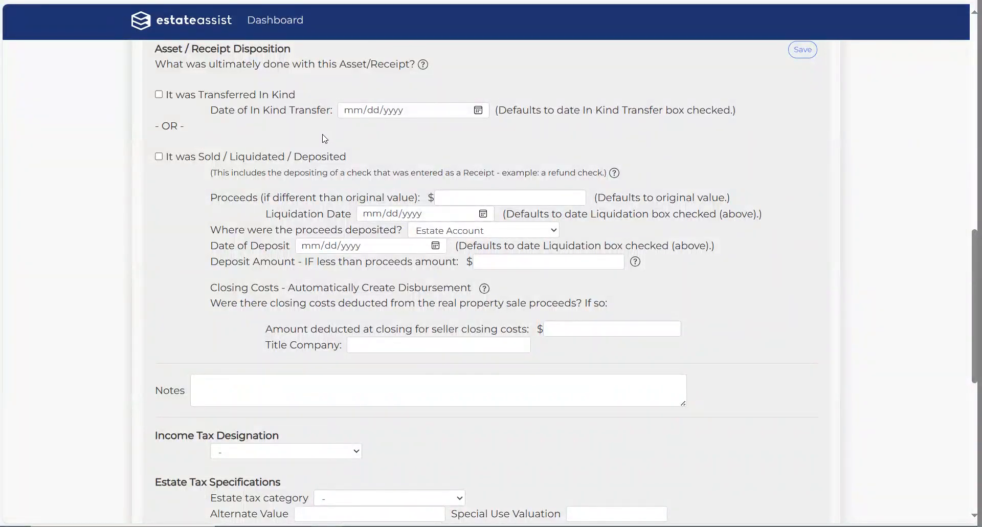
pyautogui.scroll(6, 338, 251)
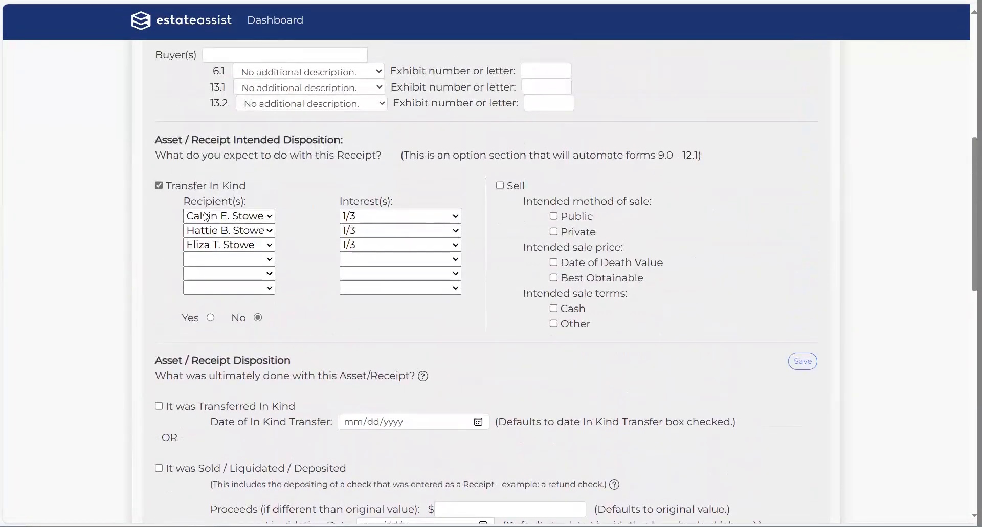
pyautogui.scroll(-5, 384, 266)
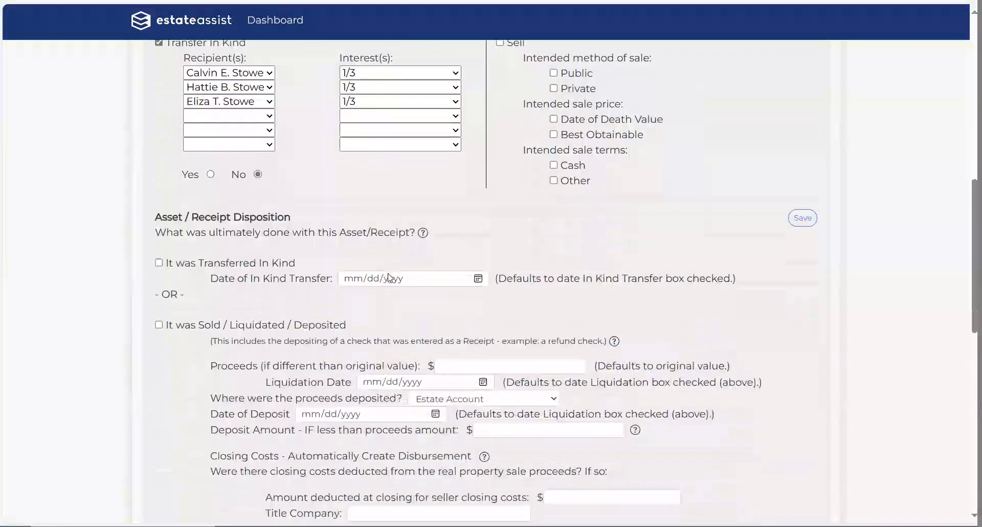
pyautogui.scroll(-2, 372, 255)
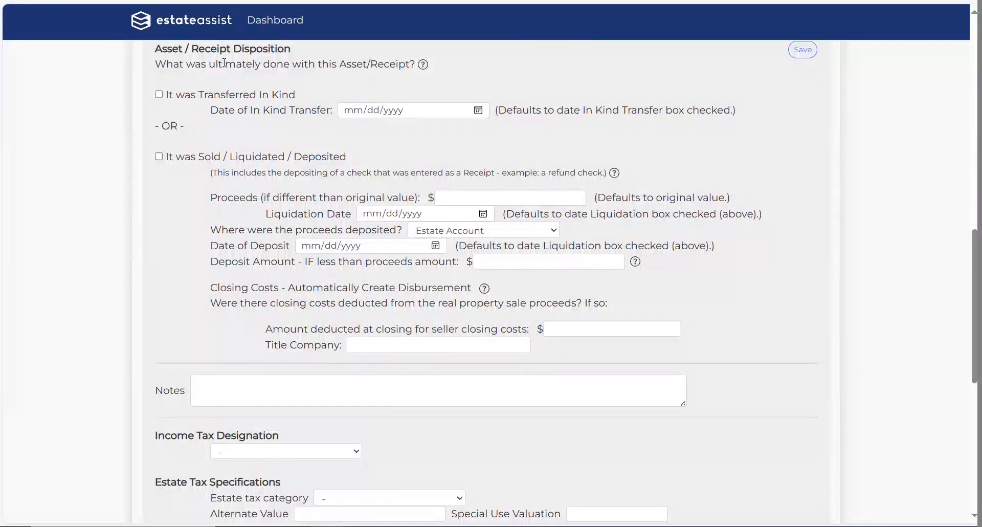
# Step: Mark the real property as Sold / Liquidated / Deposited, leaving Transferred In Kind unticked
pyautogui.click(159, 95)
pyautogui.click(158, 94)
pyautogui.click(159, 157)
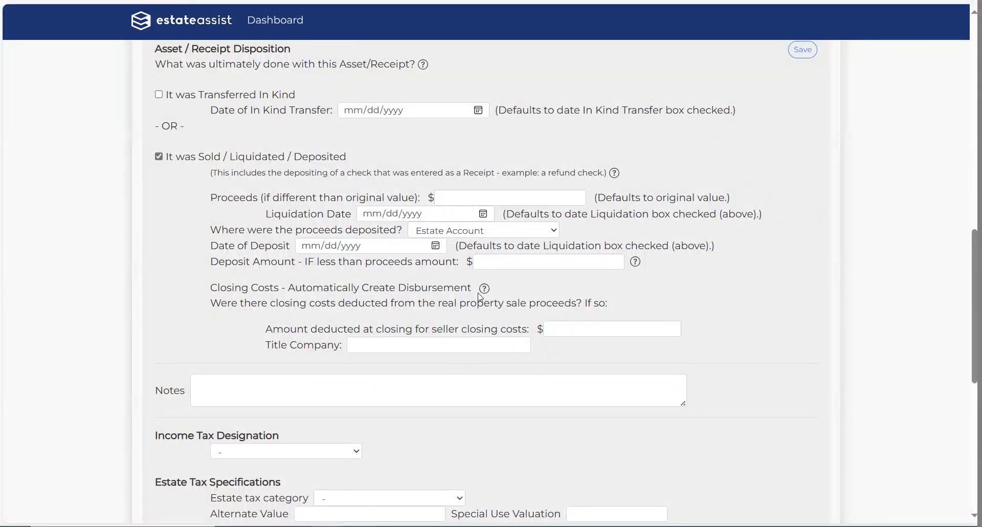
# Step: Locate the Deposit Amount and closing costs fields under Asset / Receipt Disposition
pyautogui.moveTo(312, 270); pyautogui.dragTo(424, 274)
pyautogui.click(303, 265)
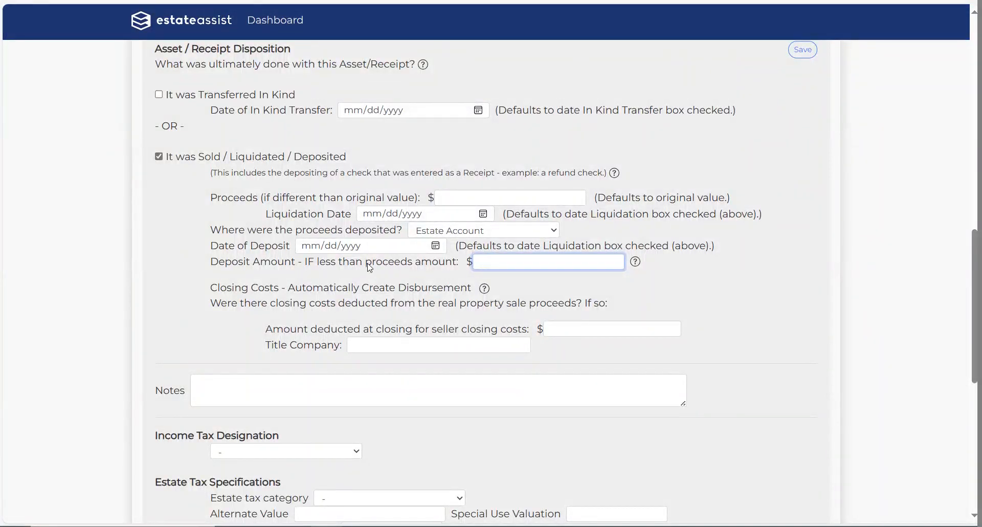
pyautogui.click(738, 254)
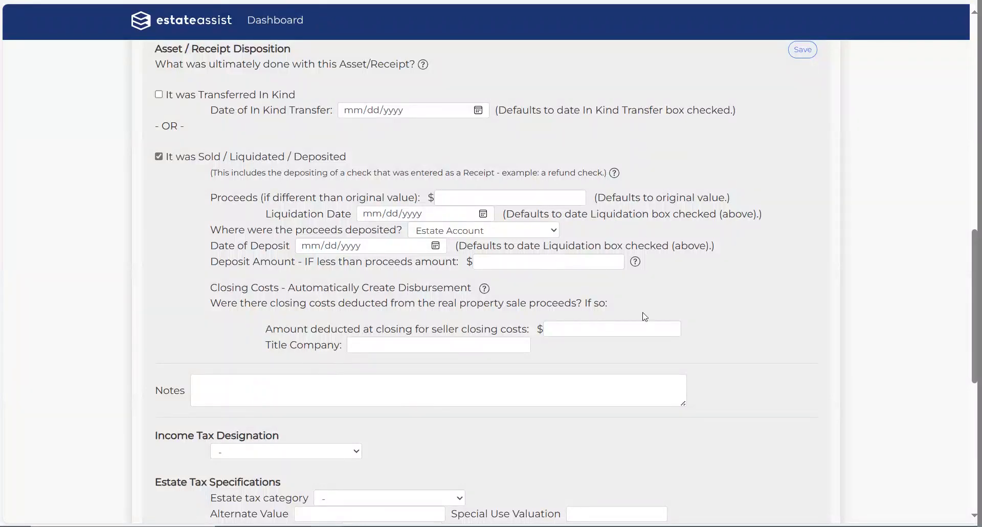
pyautogui.scroll(15, 663, 323)
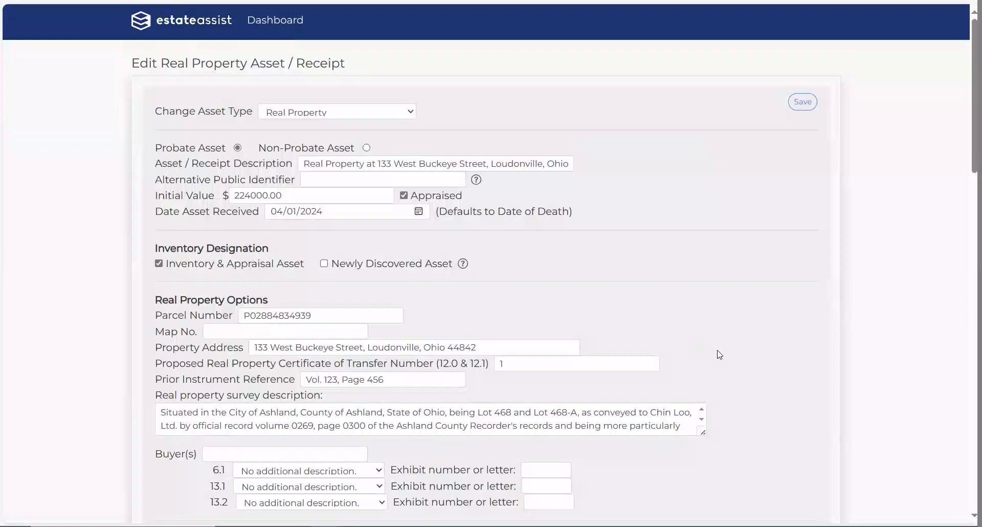
pyautogui.scroll(-5, 722, 355)
pyautogui.scroll(-10, 721, 356)
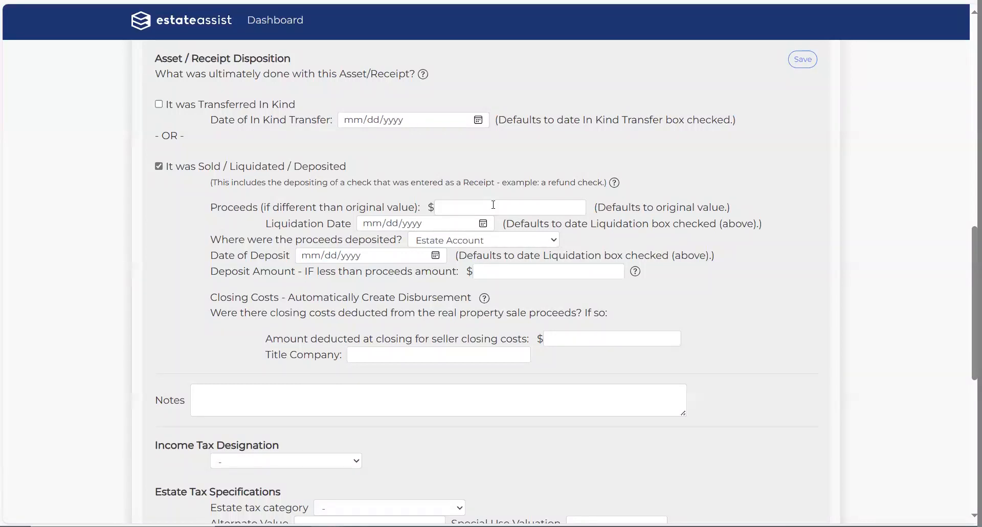
# Step: Enter deposit 220000.00, seller closing costs 4000.00 and title company 'Title Co', then save
pyautogui.click(511, 272)
pyautogui.write('220')
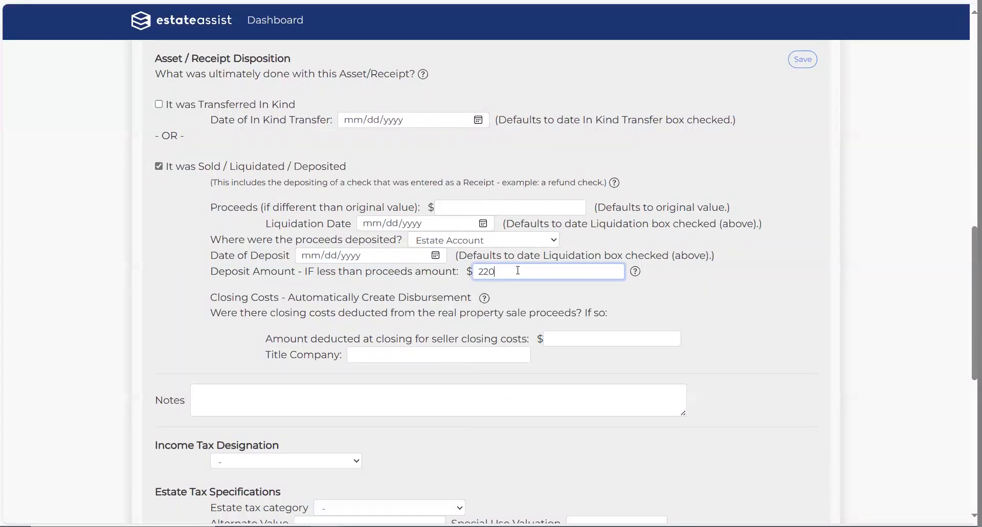
pyautogui.write('000.00')
pyautogui.click(632, 337)
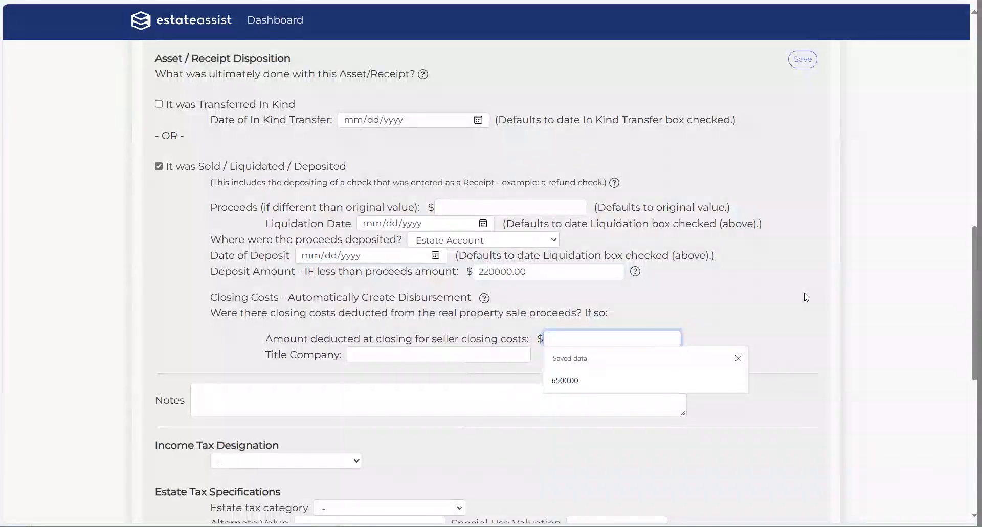
pyautogui.write('4000.00')
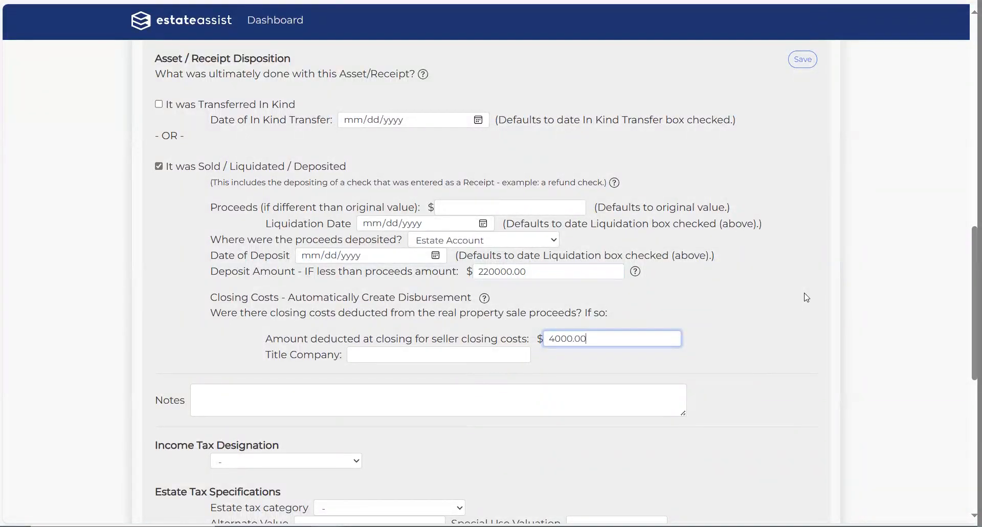
pyautogui.click(476, 355)
pyautogui.write('Title Co')
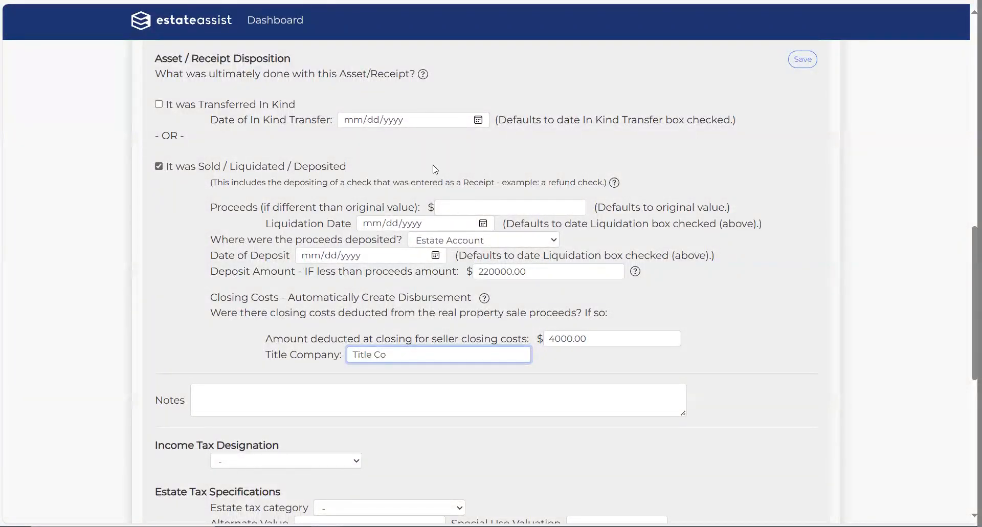
pyautogui.click(801, 61)
# Step: Recheck the property disposition as Sold with proceeds to Estate Account, then go back to Income + Assets
pyautogui.click(97, 62)
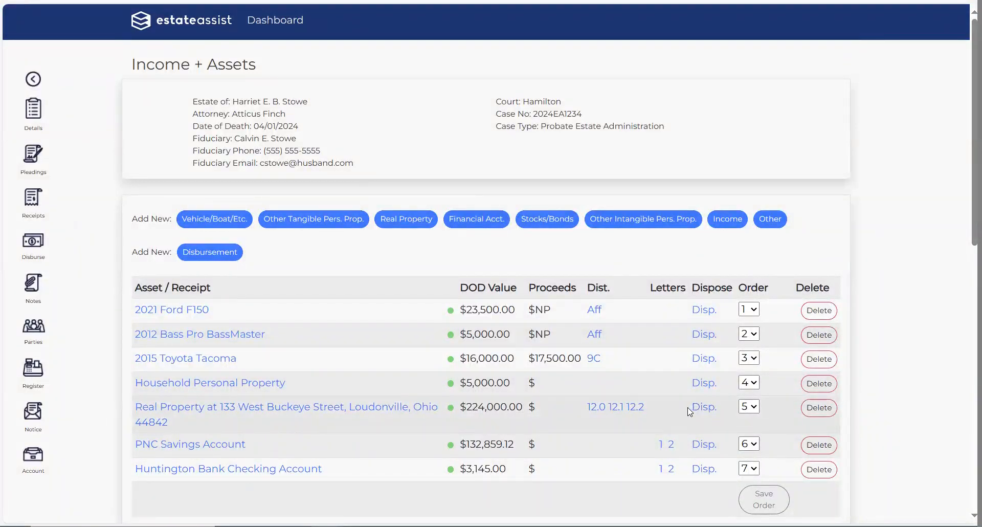
pyautogui.click(704, 407)
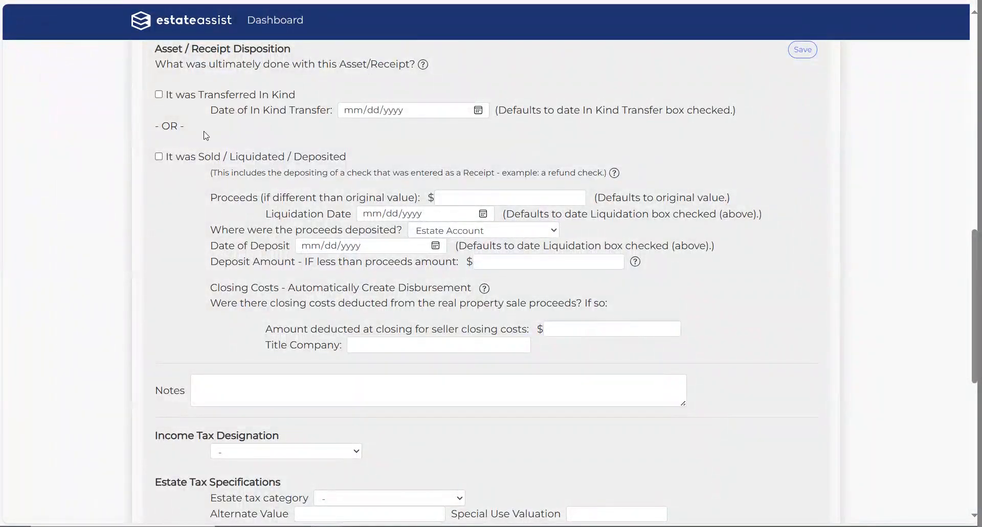
pyautogui.click(159, 157)
pyautogui.click(554, 230)
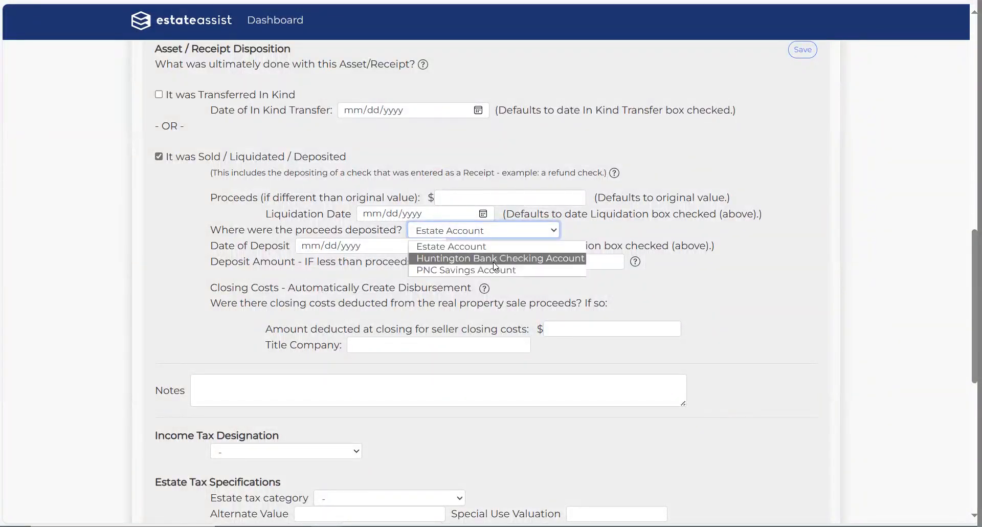
pyautogui.click(734, 238)
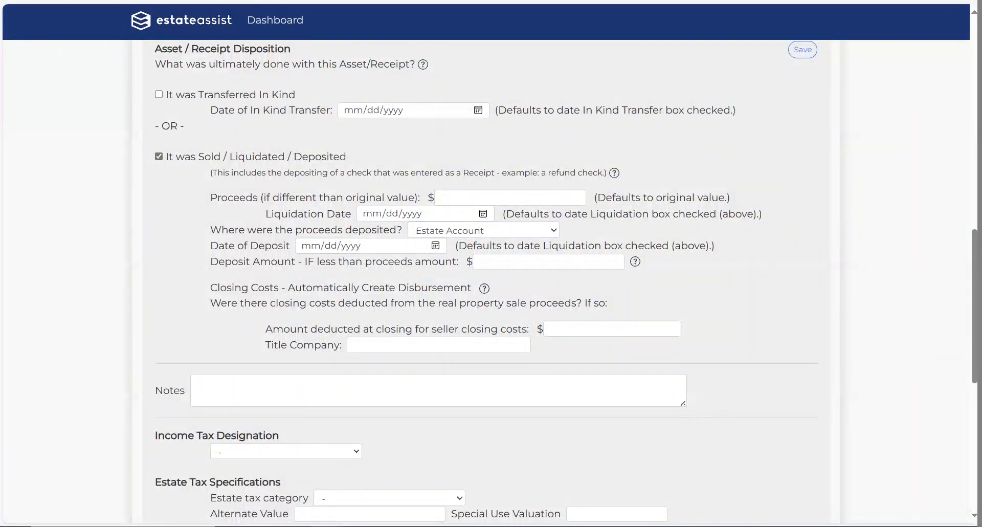
pyautogui.hotkey('alt', 'Left')
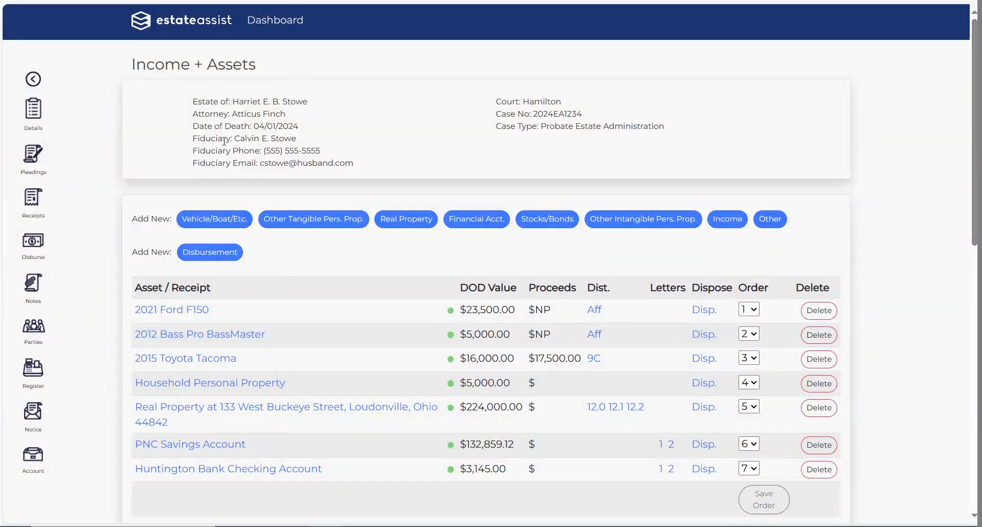
# Step: Reach Correspondence Settings through Dashboard and Admin, and start choosing a form file to upload
pyautogui.click(281, 21)
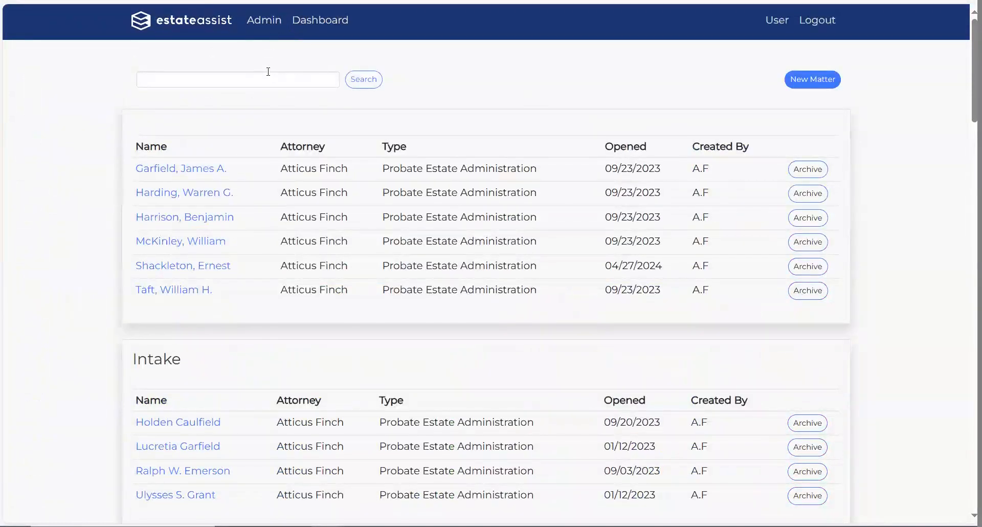
pyautogui.click(261, 22)
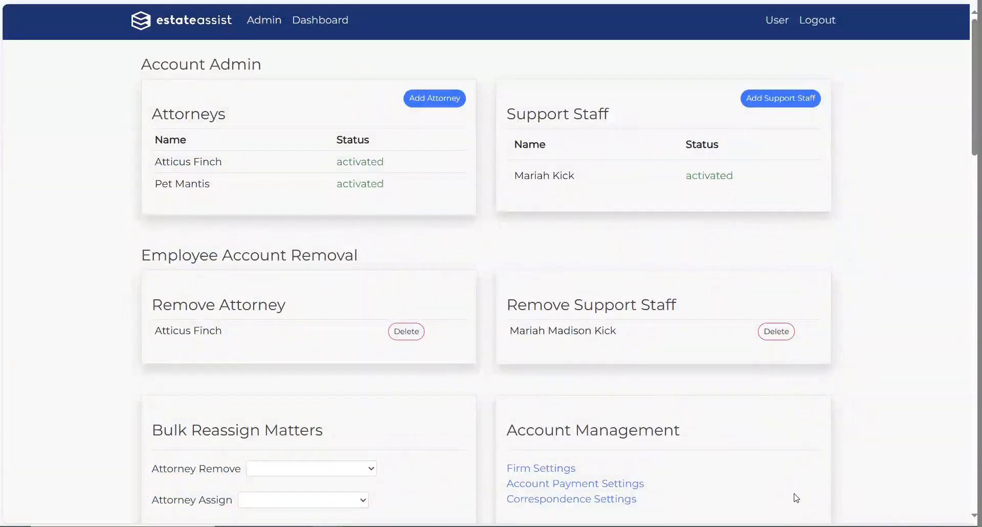
pyautogui.click(577, 503)
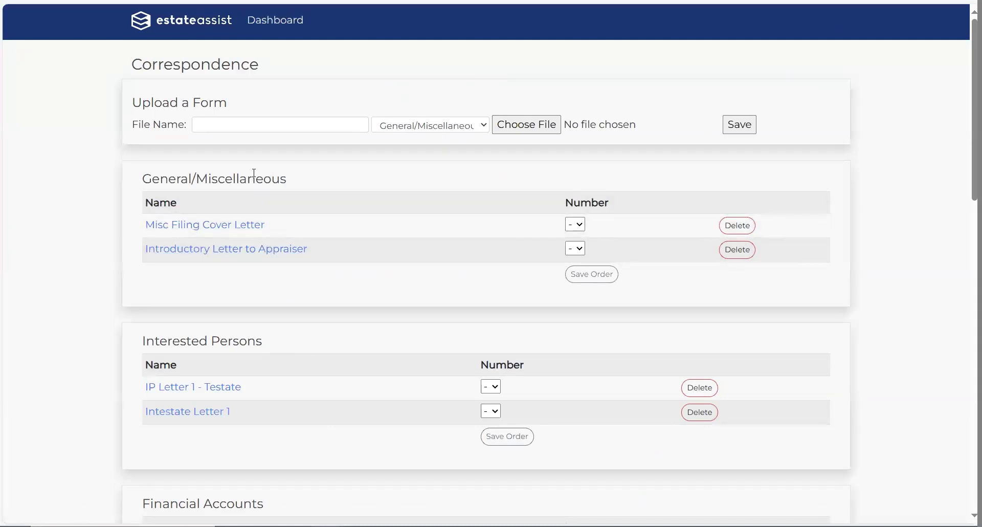
pyautogui.scroll(-5, 254, 173)
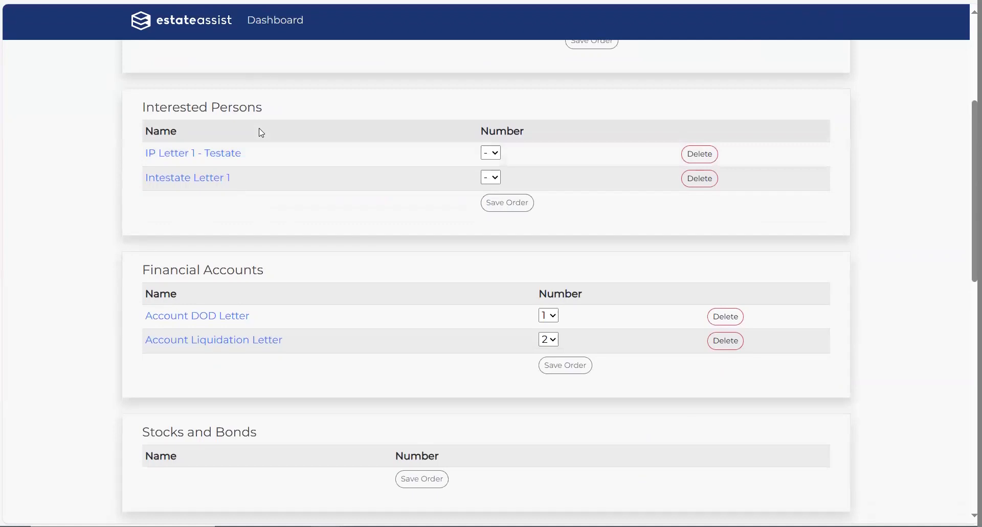
pyautogui.scroll(-3, 256, 132)
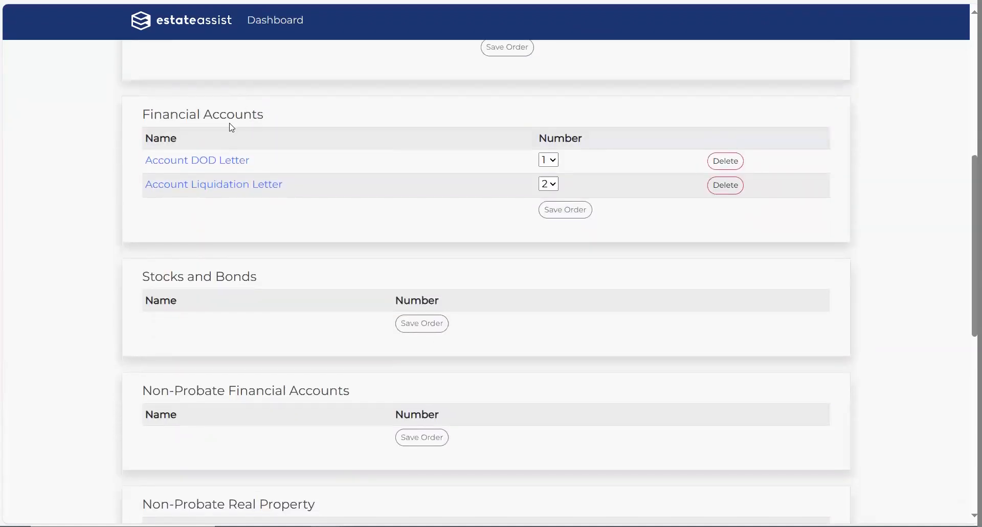
pyautogui.scroll(-3, 231, 127)
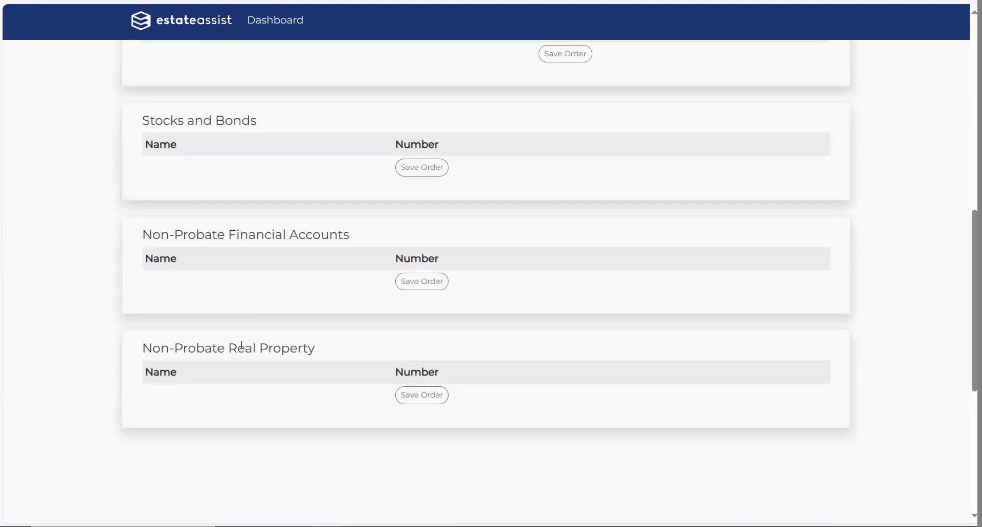
pyautogui.scroll(10, 242, 345)
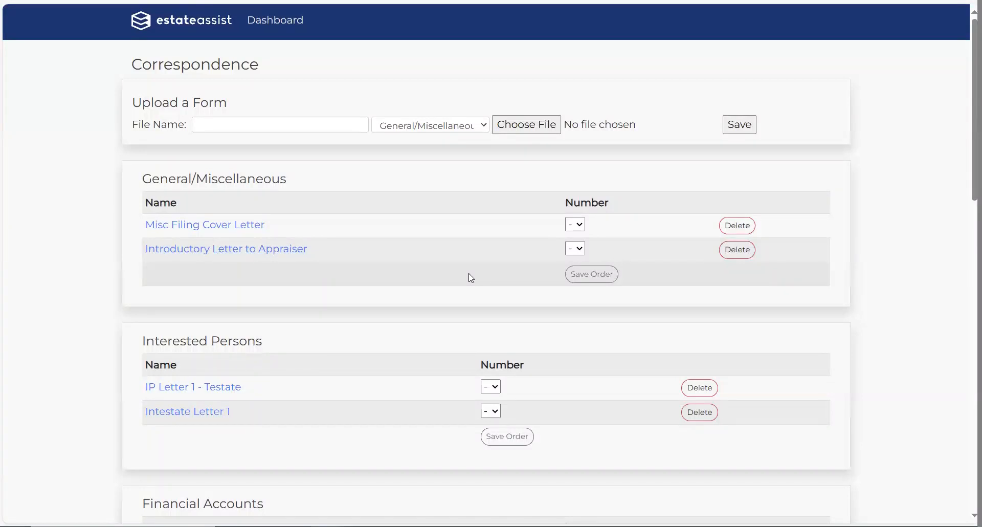
pyautogui.click(532, 125)
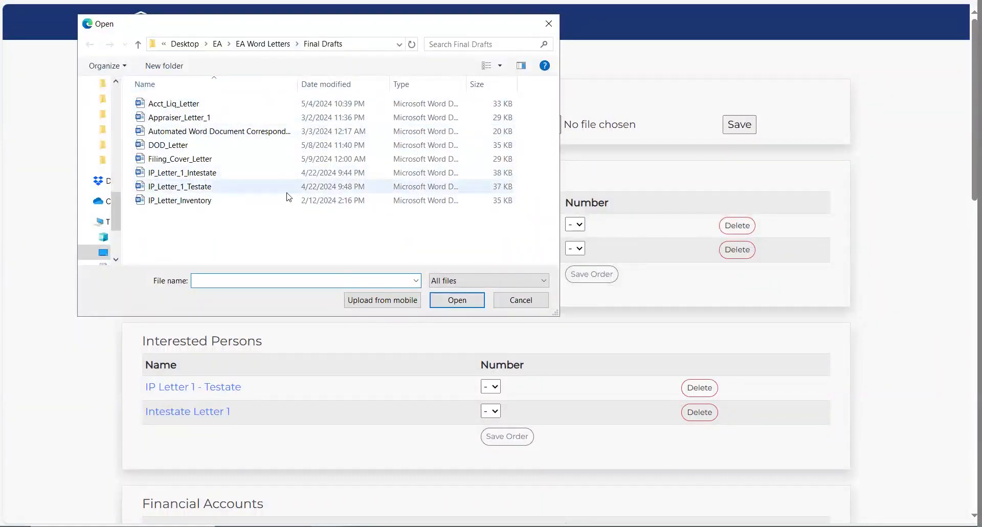
# Step: Select Filing_Cover_Letter as the upload, keeping the General/Miscellaneous category
pyautogui.click(192, 159)
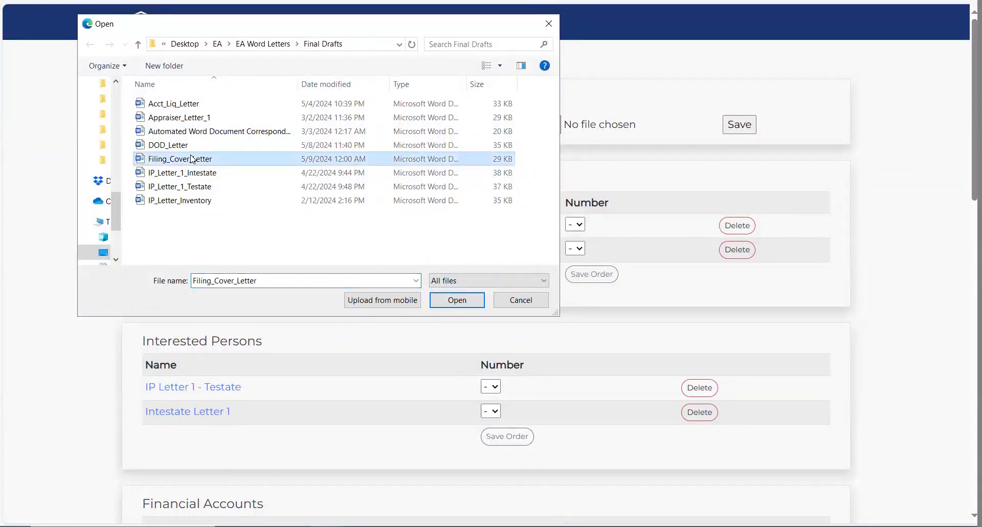
pyautogui.click(456, 300)
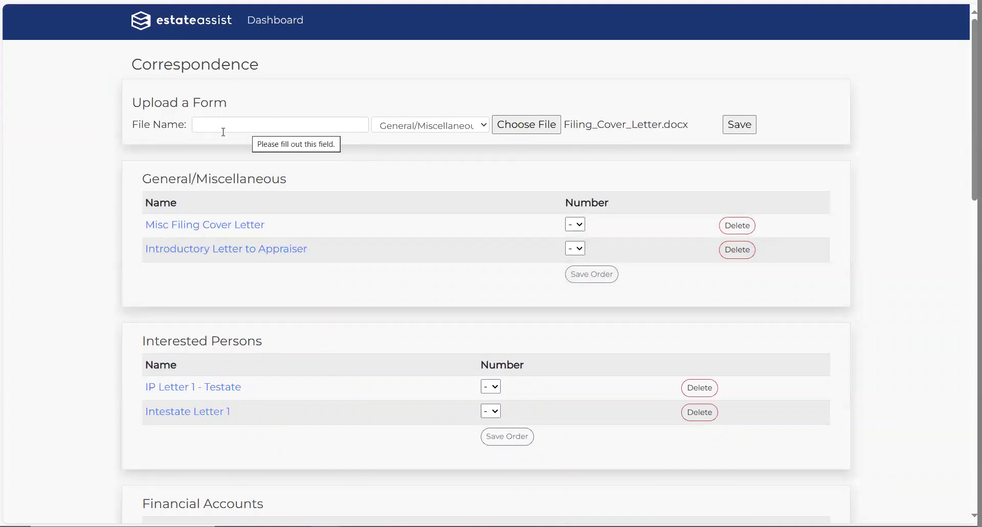
pyautogui.click(484, 126)
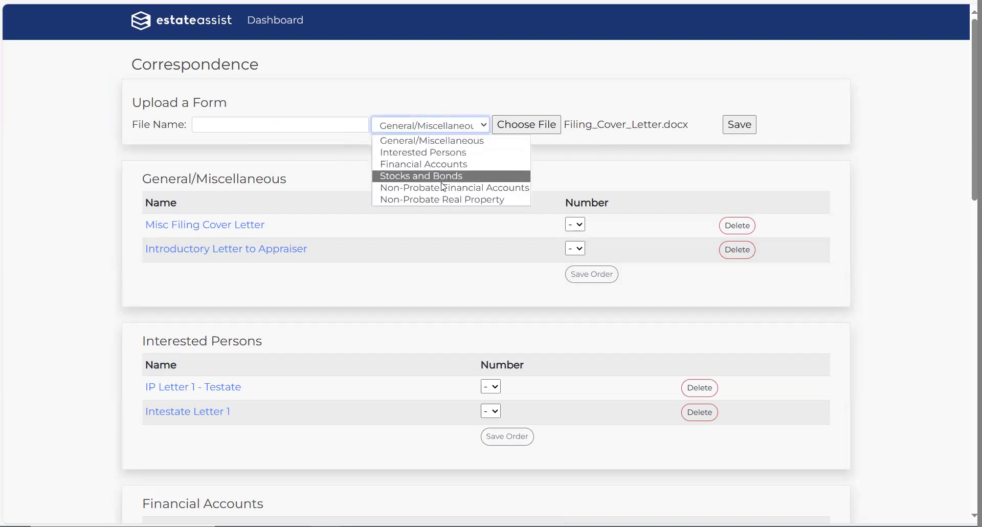
pyautogui.click(899, 154)
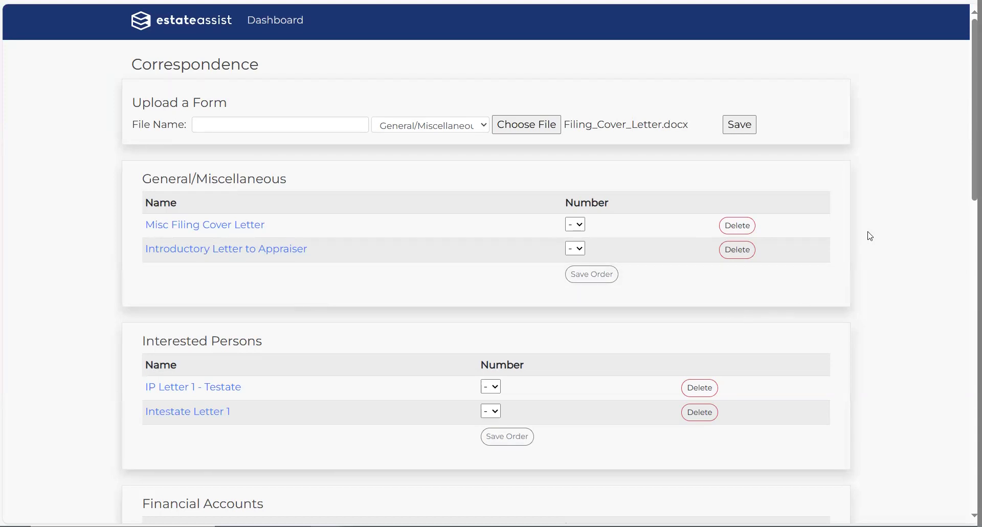
pyautogui.scroll(-2, 873, 233)
pyautogui.scroll(-3, 874, 234)
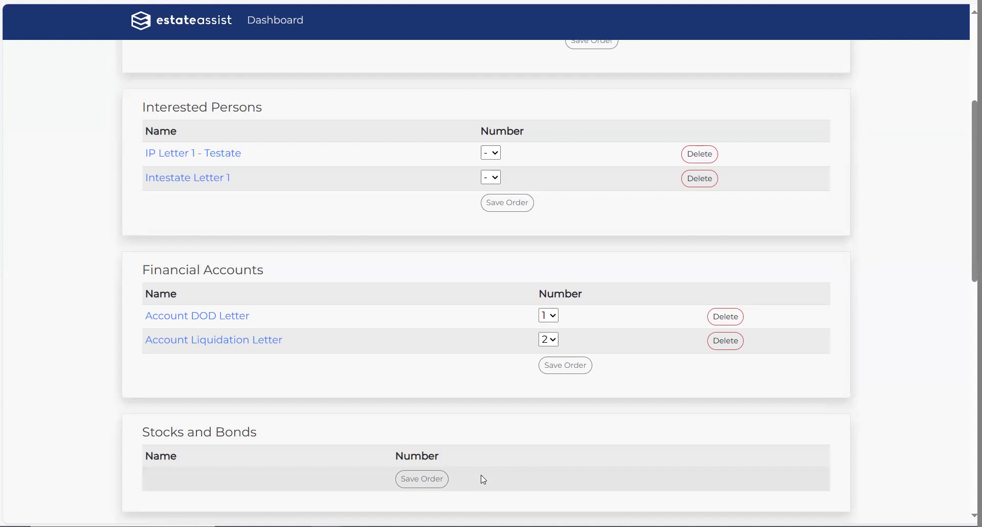
pyautogui.scroll(5, 484, 480)
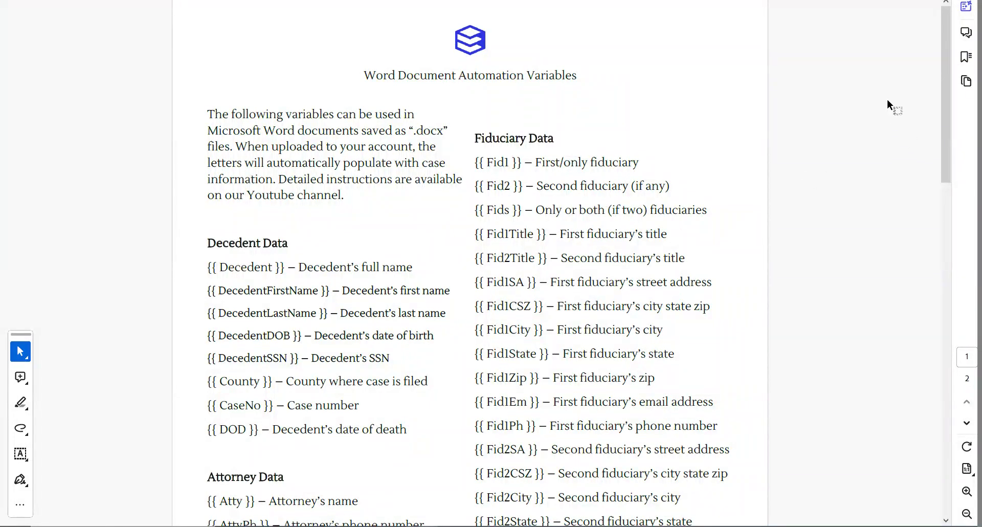
pyautogui.moveTo(207, 266); pyautogui.dragTo(290, 272)
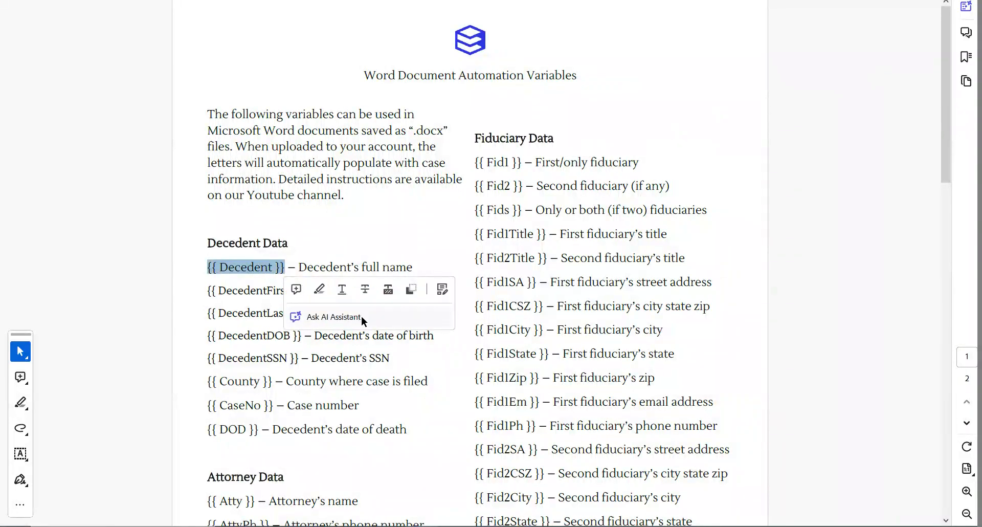
pyautogui.click(450, 384)
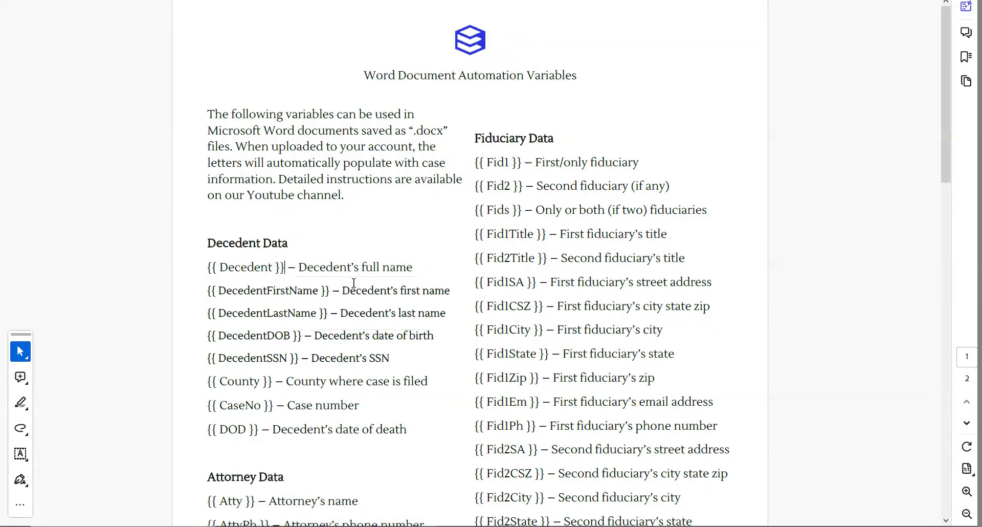
pyautogui.rightClick(360, 311)
pyautogui.click(370, 219)
pyautogui.moveTo(942, 61)
pyautogui.mouseDown()
pyautogui.moveTo(955, 377)
pyautogui.moveTo(952, 68)
pyautogui.mouseUp()
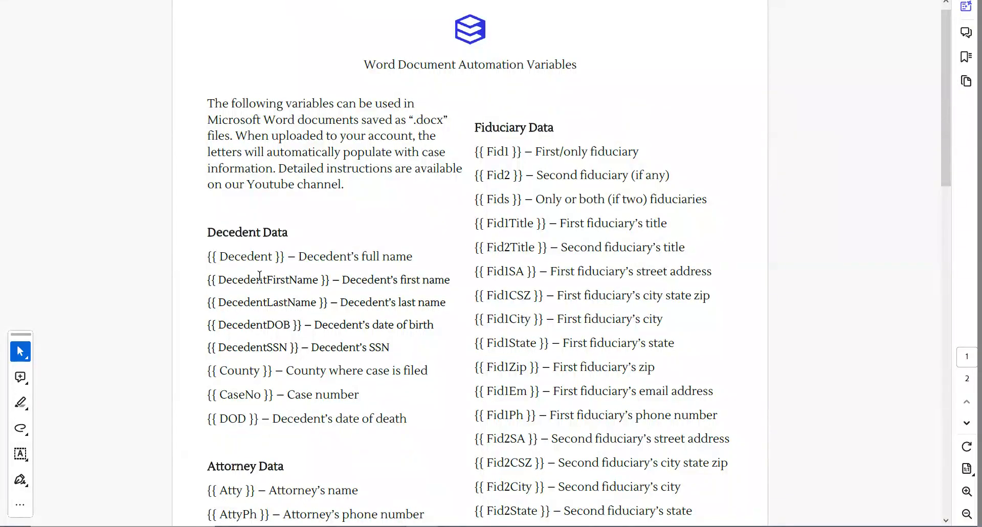
pyautogui.moveTo(330, 280); pyautogui.dragTo(207, 279)
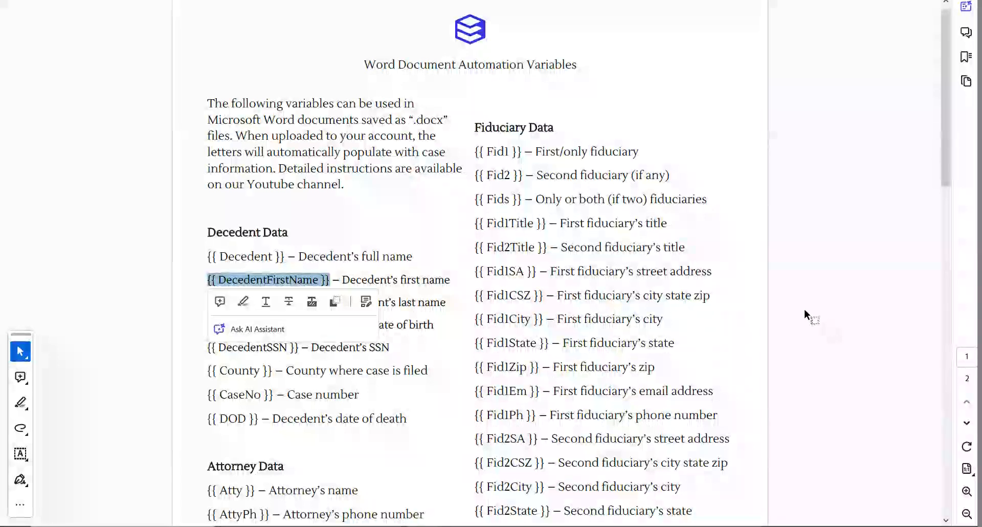
pyautogui.click(601, 290)
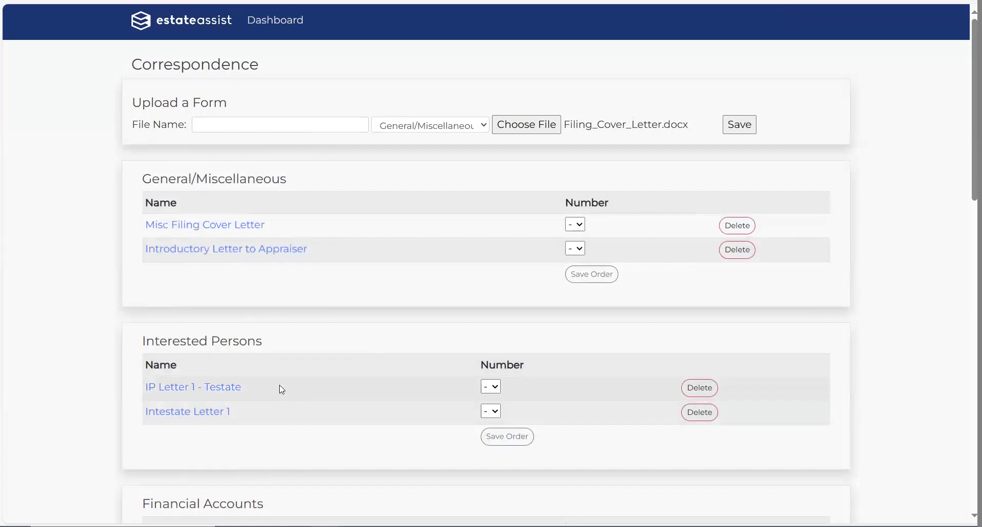
# Step: Open the estate case opened 05/09/2024 from the matters list
pyautogui.click(300, 25)
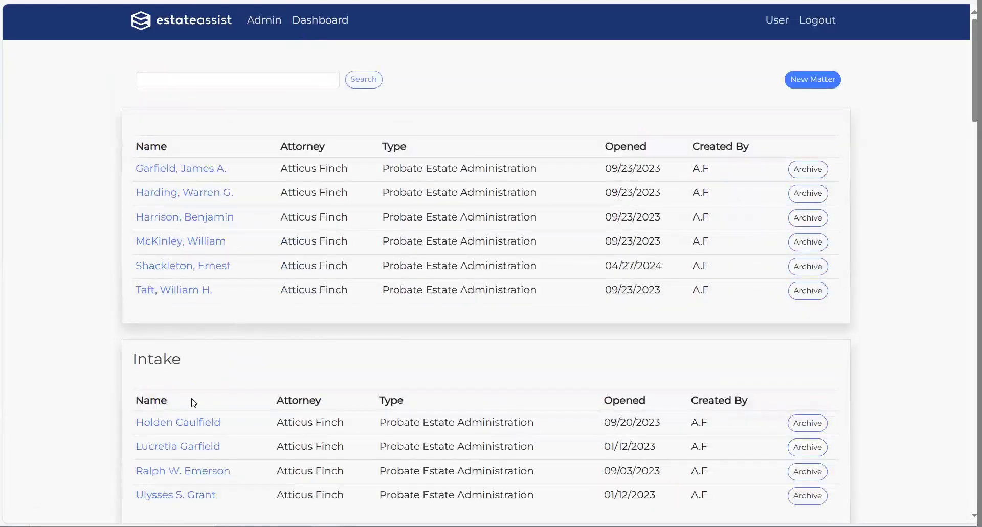
pyautogui.scroll(-8, 215, 402)
pyautogui.scroll(-5, 214, 401)
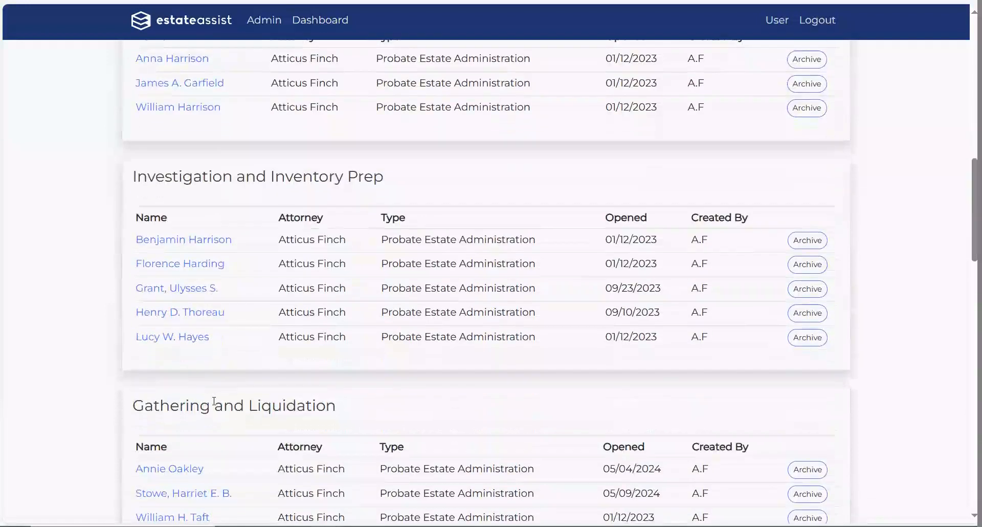
pyautogui.scroll(-2, 214, 397)
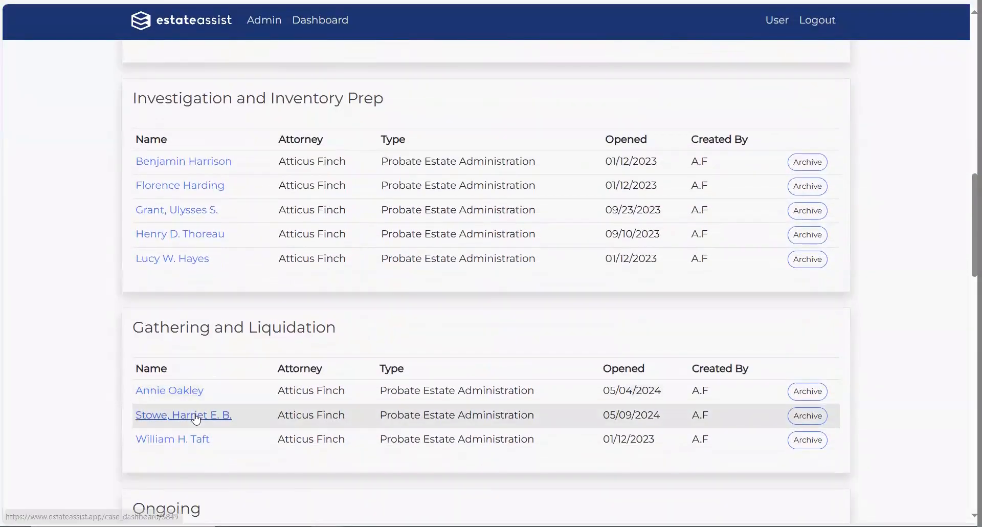
pyautogui.click(215, 410)
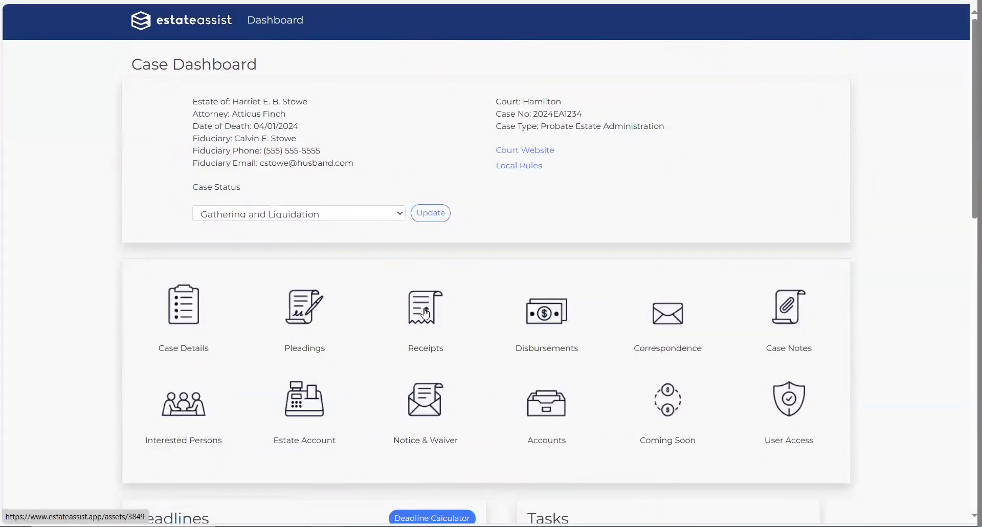
# Step: Generate the Misc Filing Cover Letter from the case's Correspondence, then return to the case dashboard
pyautogui.click(680, 320)
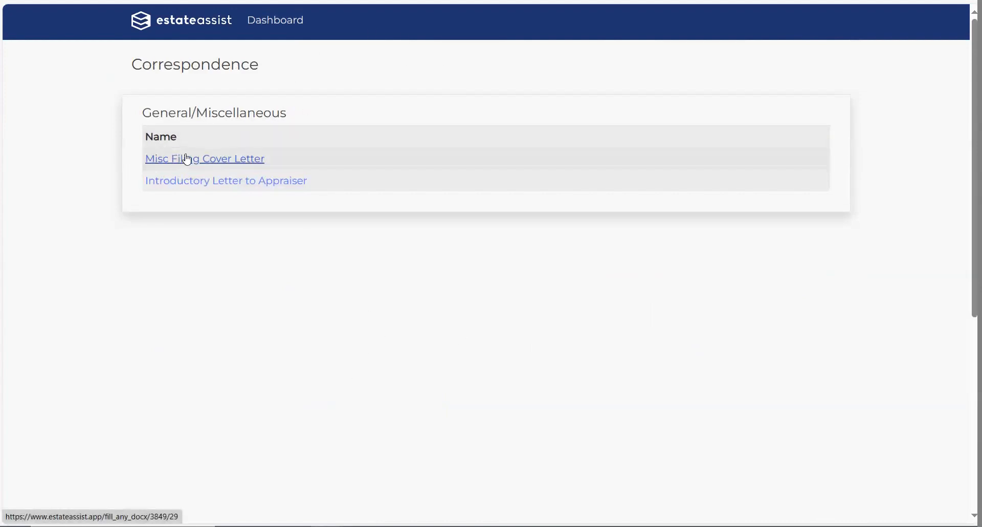
pyautogui.click(225, 159)
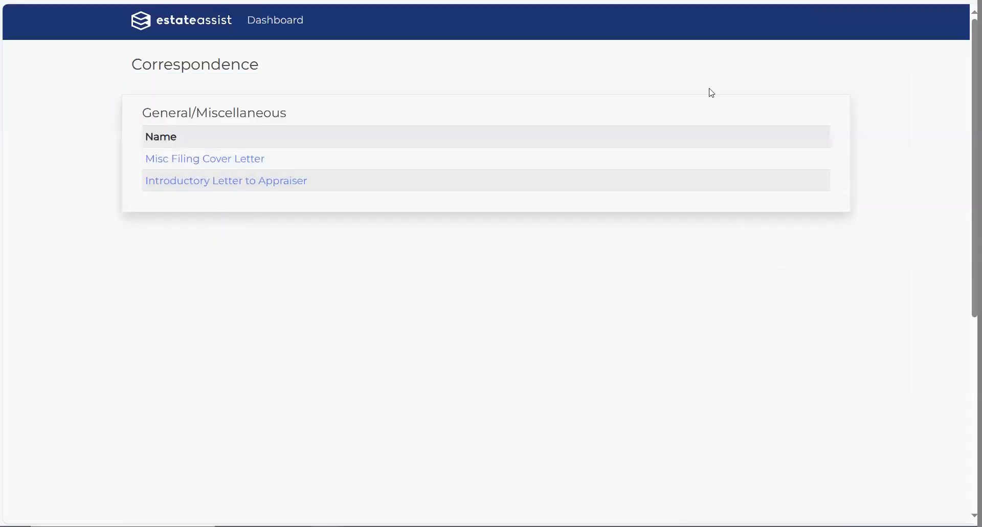
pyautogui.hotkey('alt', 'Left')
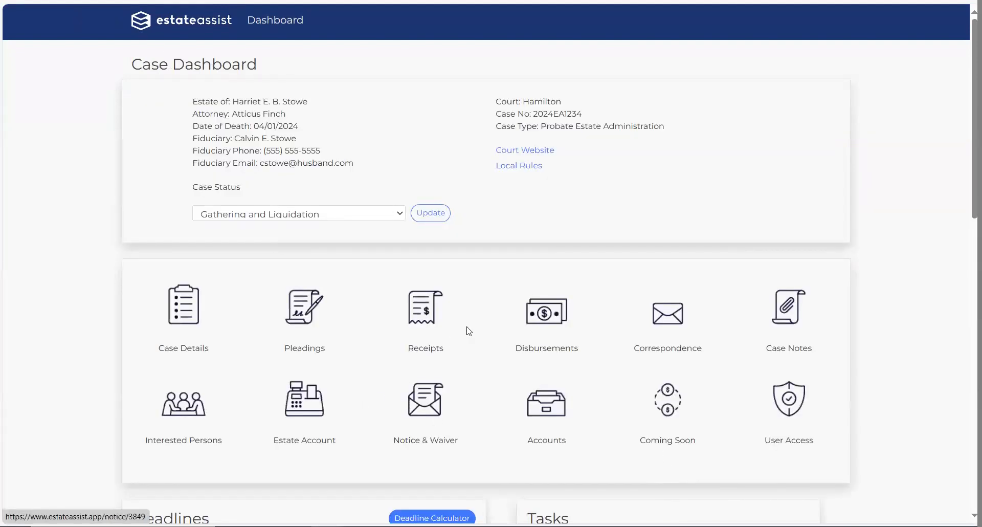
# Step: Open the PNC Savings Account details from Income + Assets, review them, then go back to the list
pyautogui.click(435, 317)
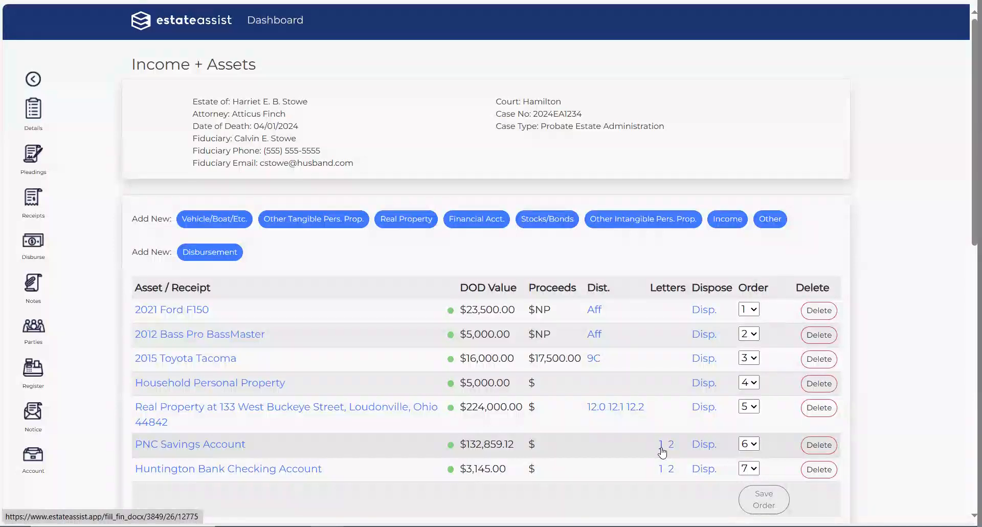
pyautogui.click(213, 446)
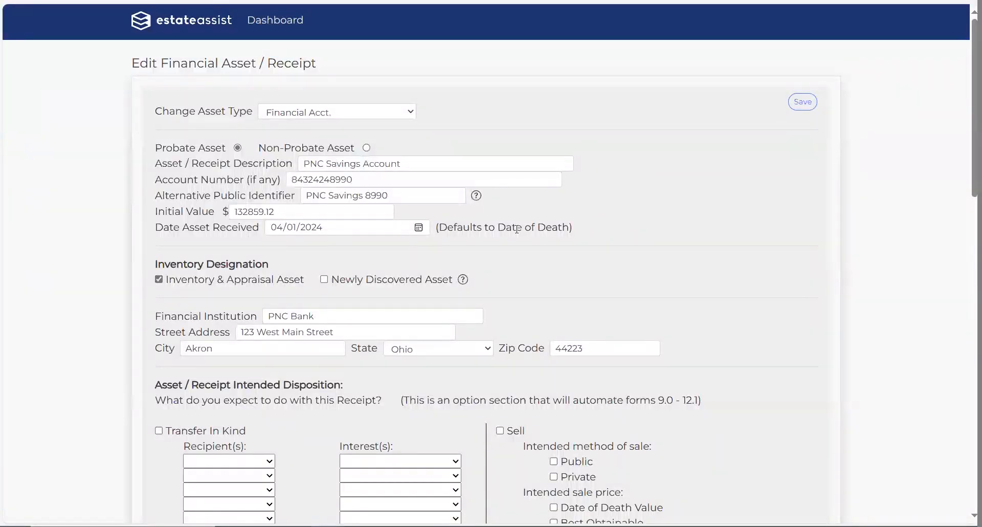
pyautogui.moveTo(651, 352); pyautogui.dragTo(154, 141)
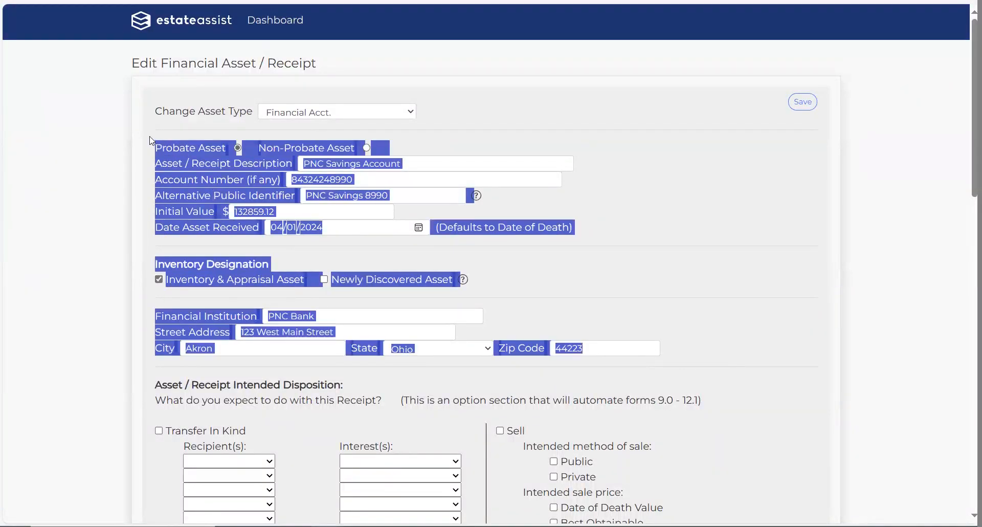
pyautogui.click(780, 230)
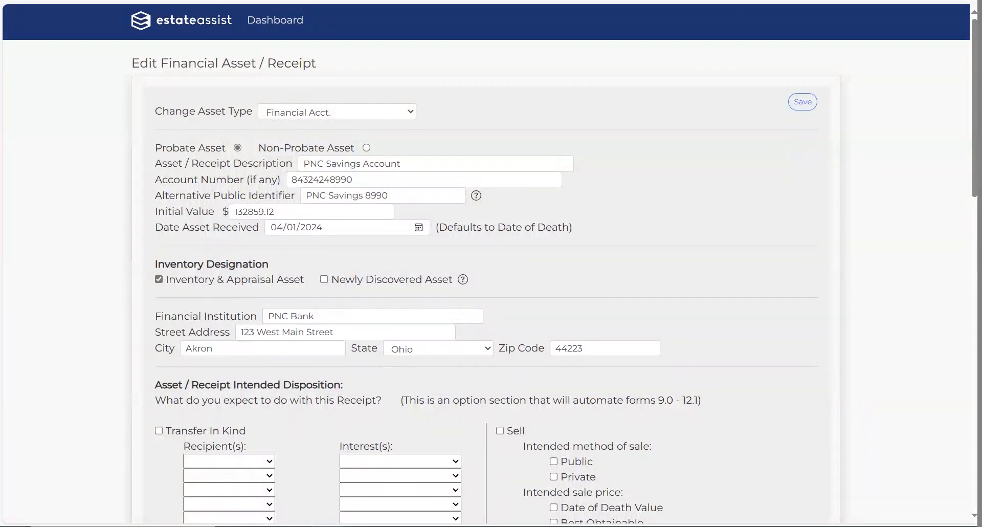
pyautogui.hotkey('alt', 'Left')
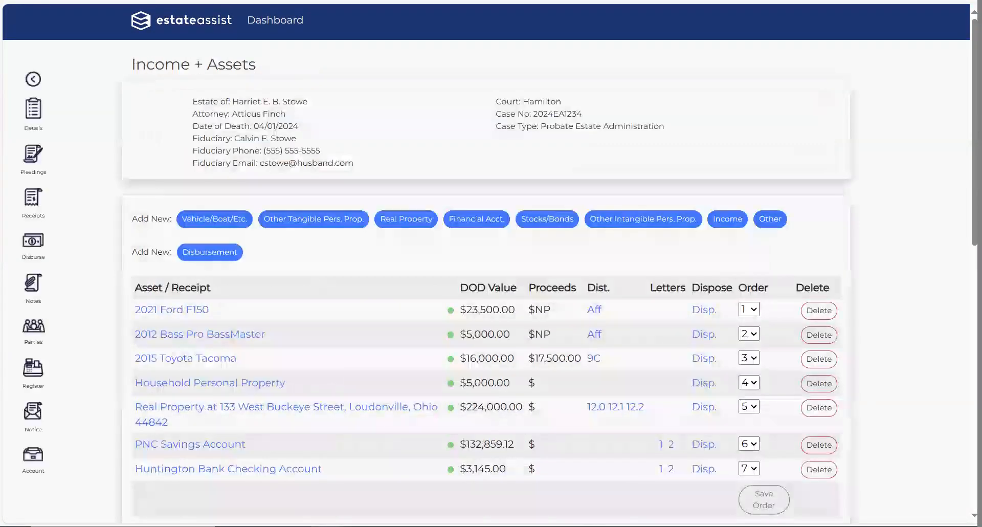
# Step: Generate PNC Savings Account letter 1, a date-of-death account request to PNC Bank, in Word
pyautogui.rightClick(660, 448)
pyautogui.click(616, 456)
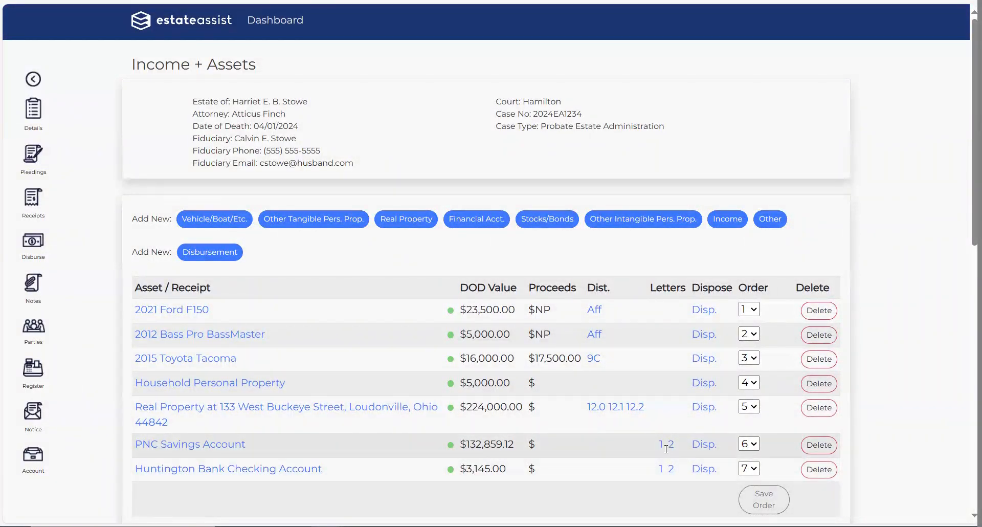
pyautogui.click(660, 446)
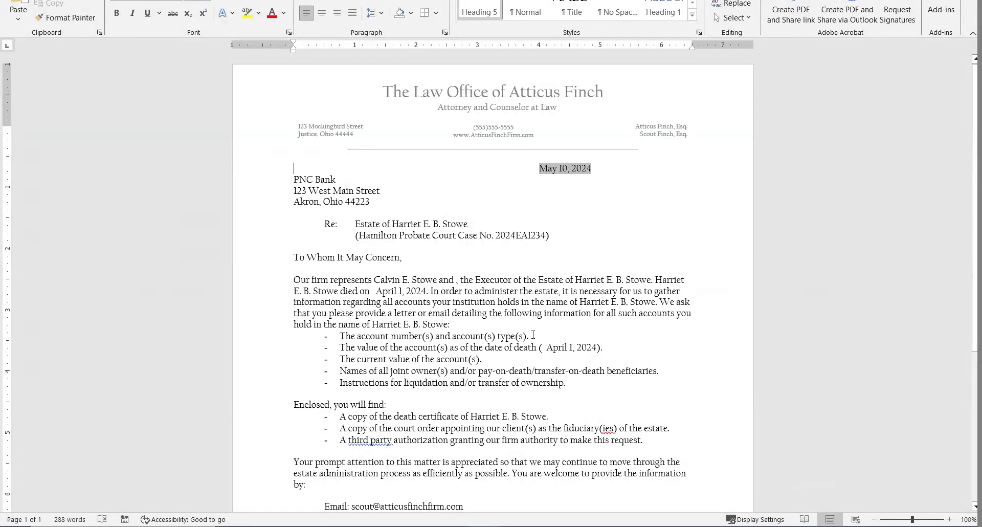
# Step: Review the PNC Bank letter in Word and close it
pyautogui.scroll(-1, 533, 335)
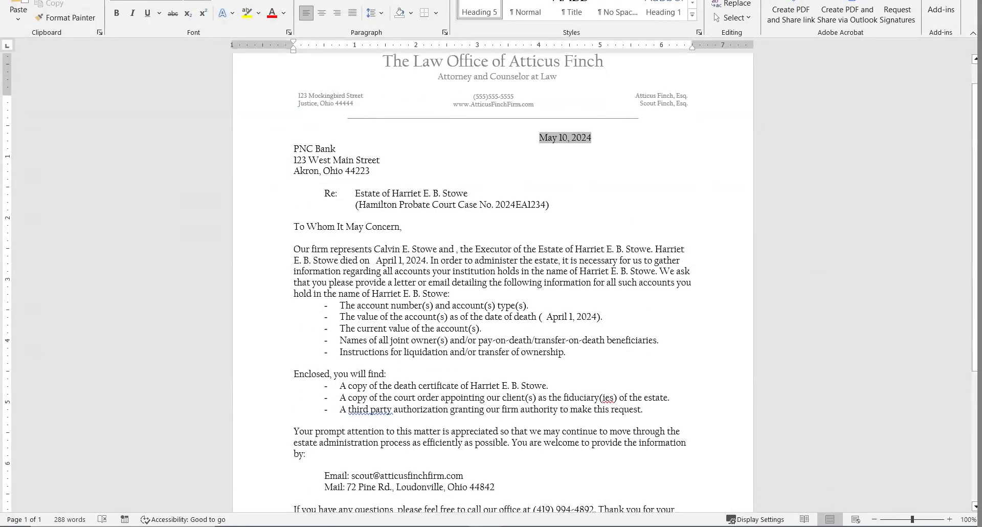
pyautogui.hotkey('ctrl', 'n')
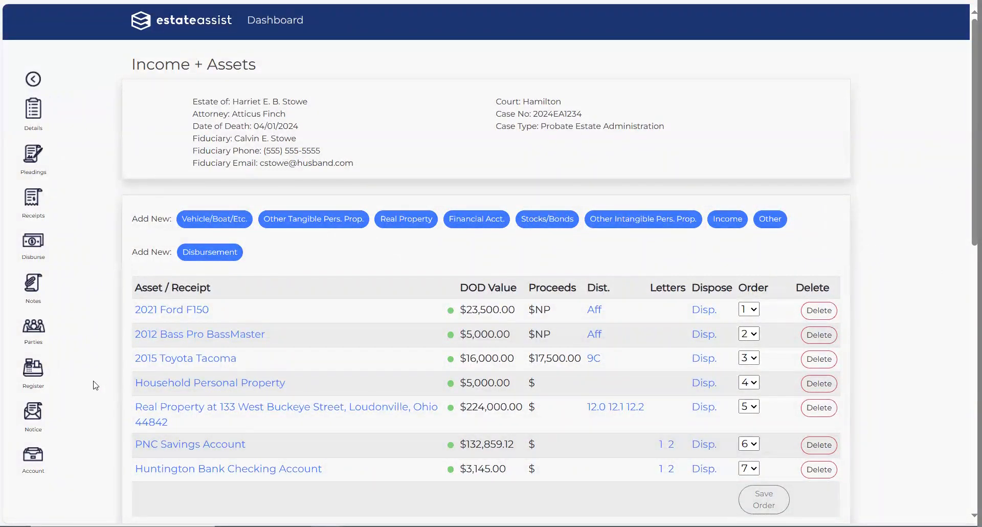
# Step: Preview the form 2.1 waiver of notice, then generate IP Letter 1 - Testate for the spouse
pyautogui.click(33, 416)
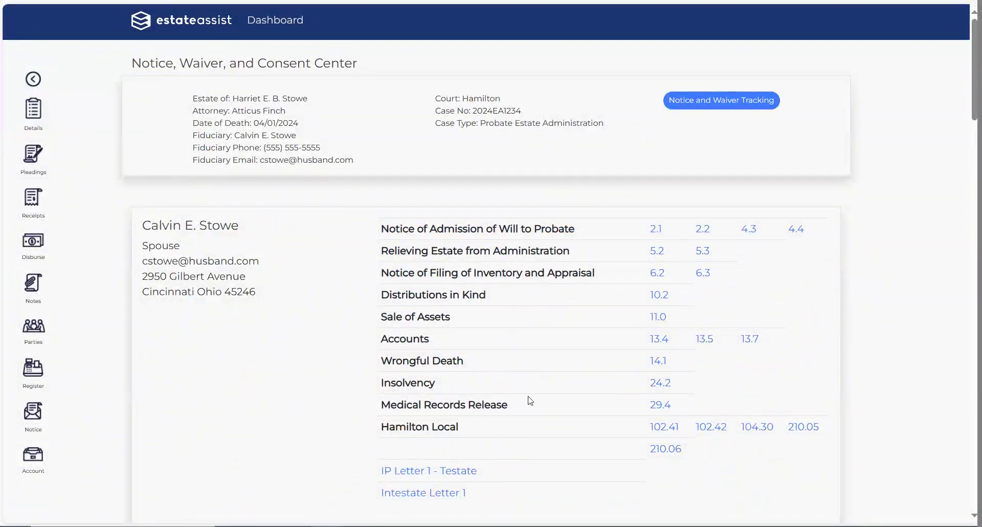
pyautogui.scroll(-7, 609, 290)
pyautogui.scroll(7, 609, 292)
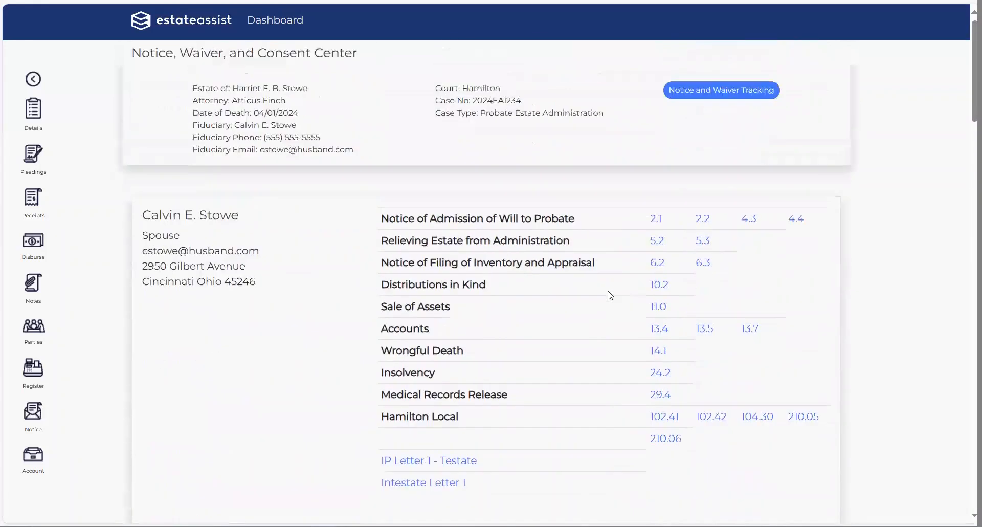
pyautogui.click(656, 231)
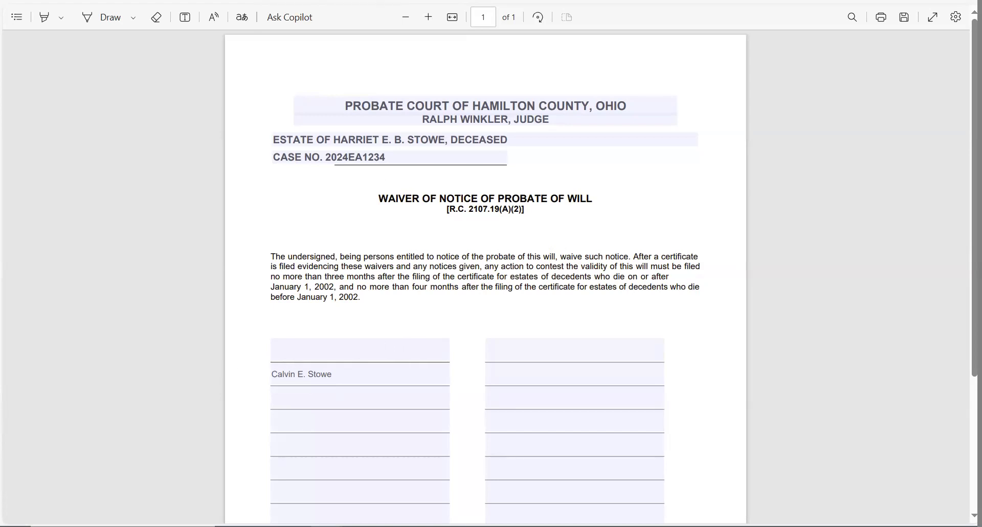
pyautogui.hotkey('ctrl', 'w')
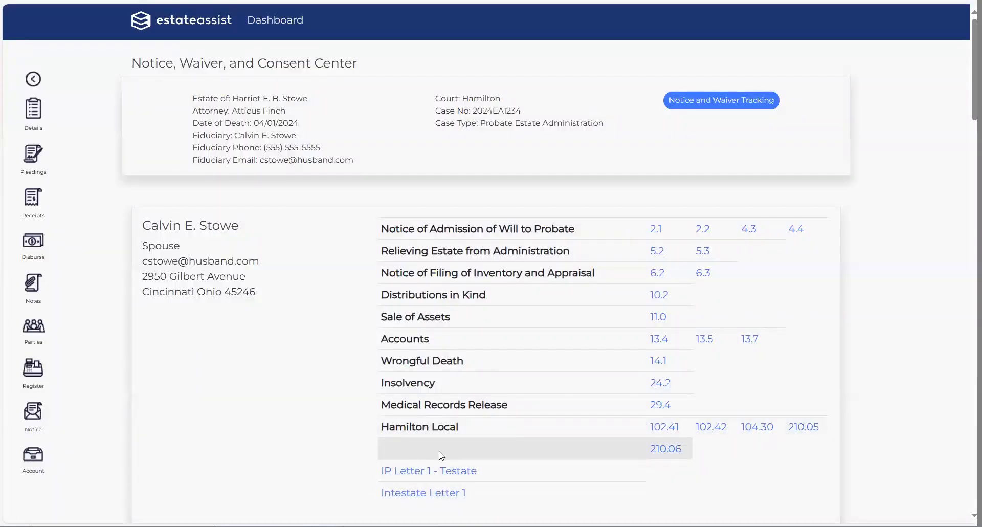
pyautogui.click(429, 475)
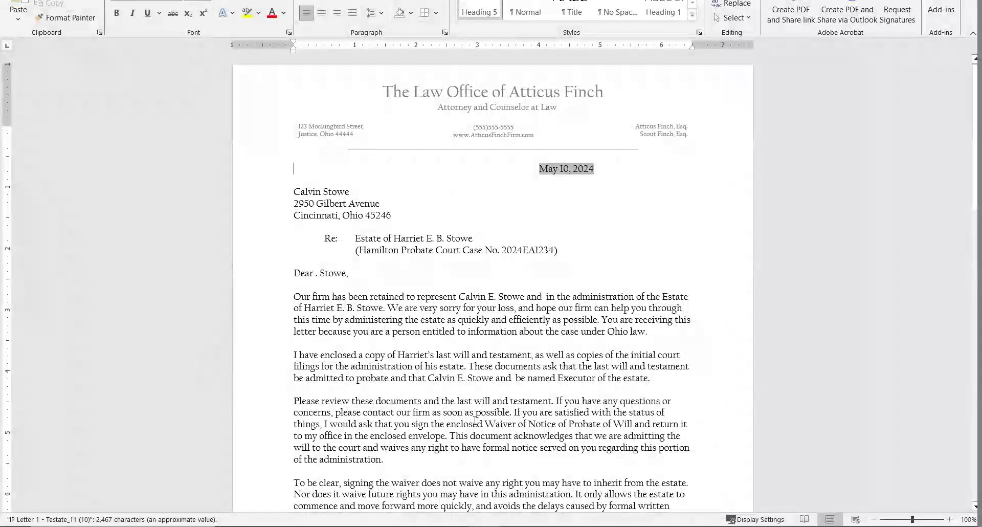
# Step: Review IP Letter 1 in Word, close it, and switch back to the browser
pyautogui.scroll(-3, 475, 419)
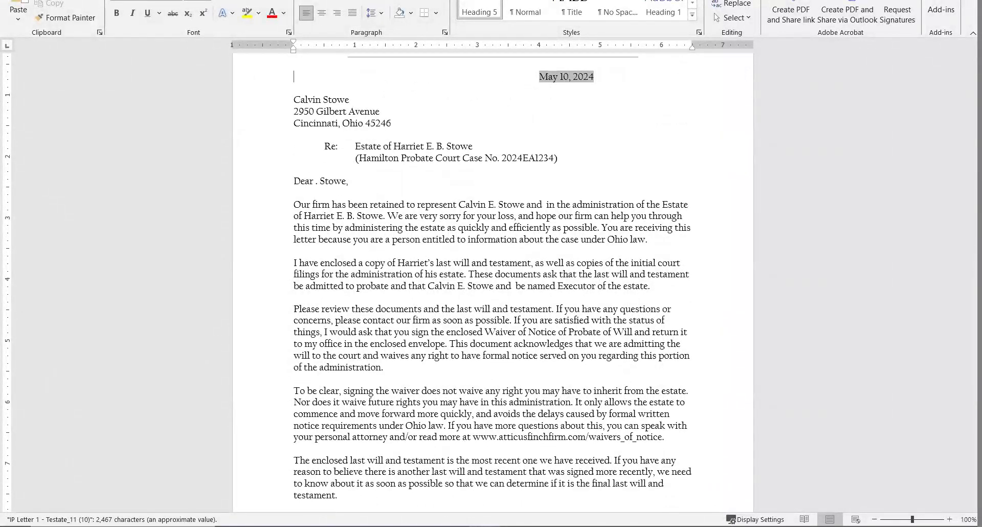
pyautogui.hotkey('ctrl', 'n')
pyautogui.hotkey('alt', 'Tab')
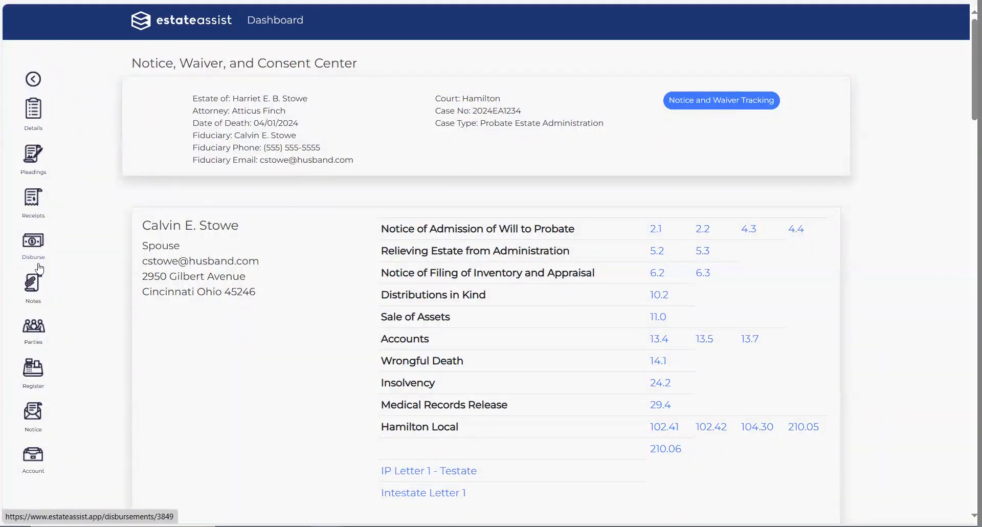
# Step: Review the Income + Assets and Expenditures / Debts lists, then open a blank New Disbursement form
pyautogui.click(34, 196)
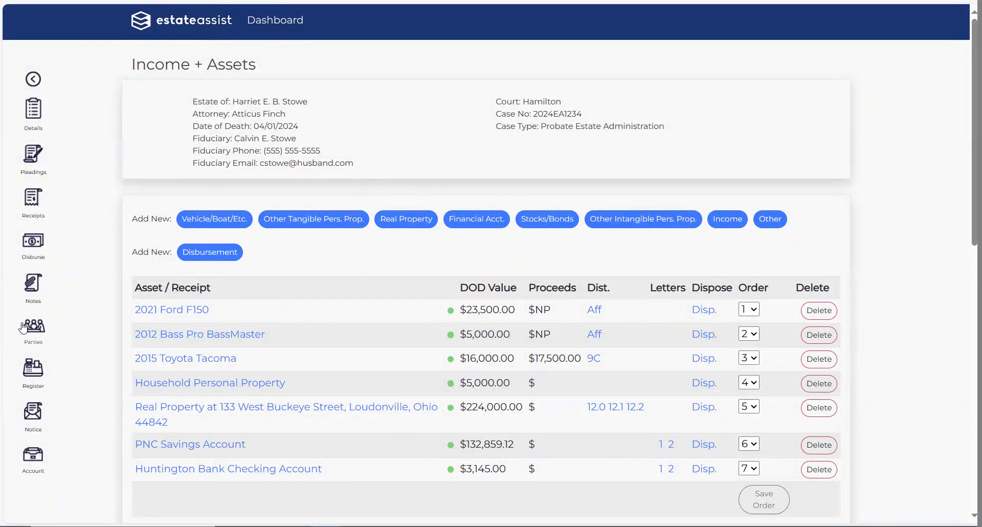
pyautogui.click(41, 252)
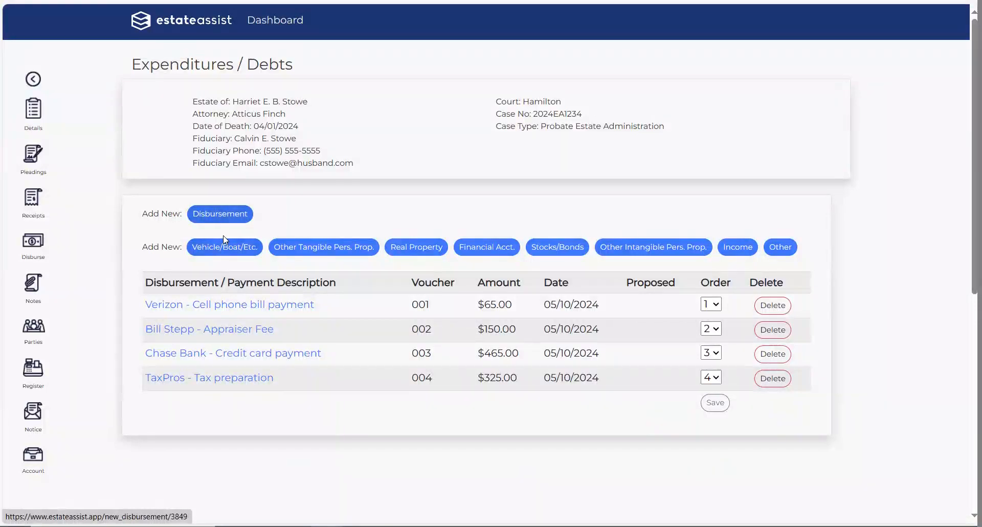
pyautogui.click(40, 210)
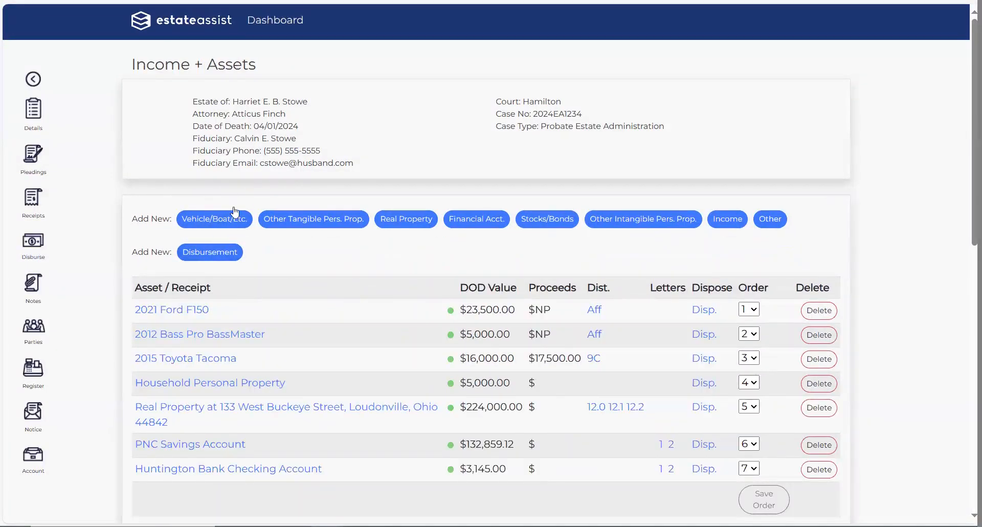
pyautogui.click(34, 245)
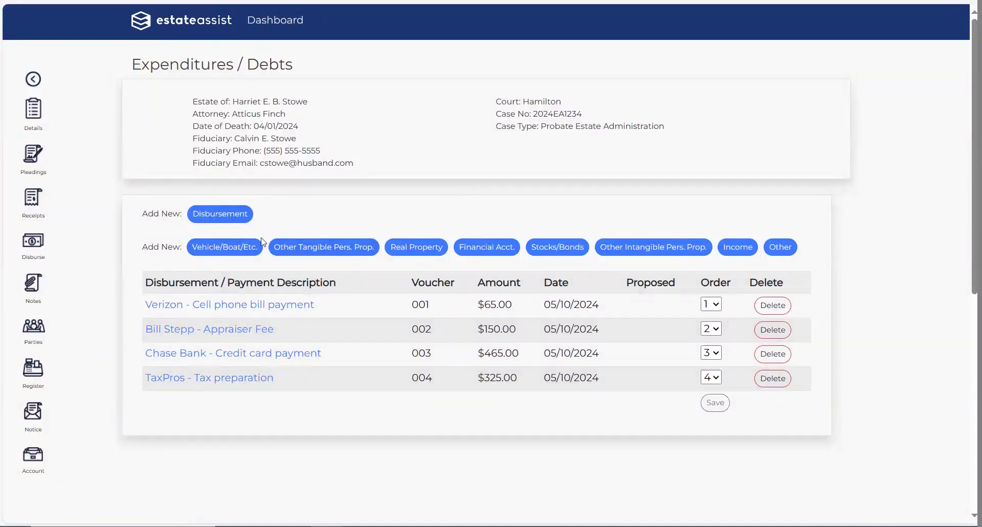
pyautogui.click(207, 214)
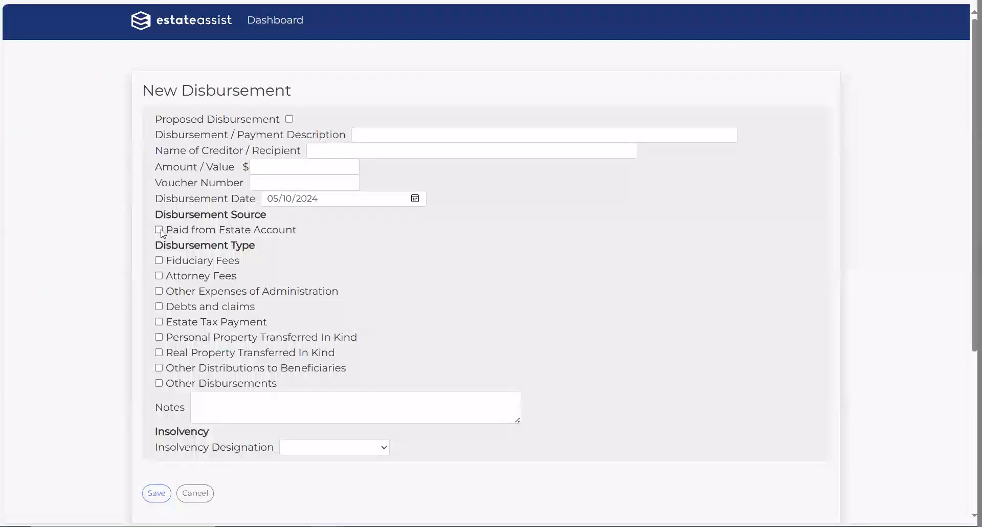
# Step: Leave the empty New Disbursement form, dated 05/10/2024, and go back to Expenditures / Debts
pyautogui.rightClick(322, 232)
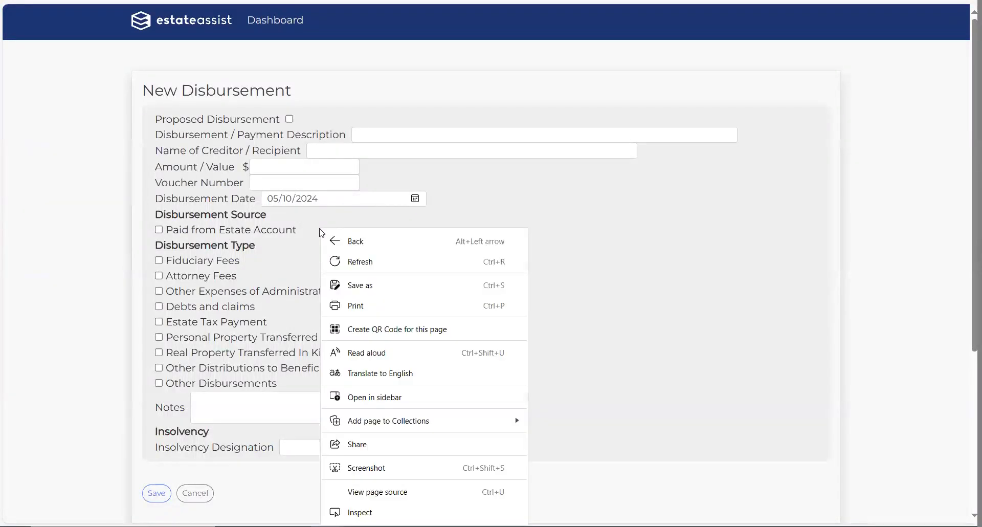
pyautogui.click(750, 226)
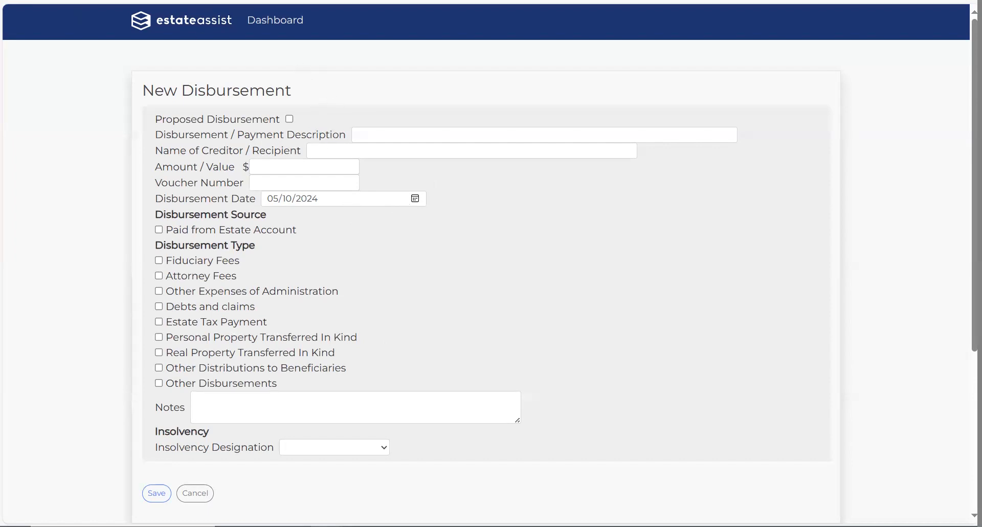
pyautogui.hotkey('alt', 'Left')
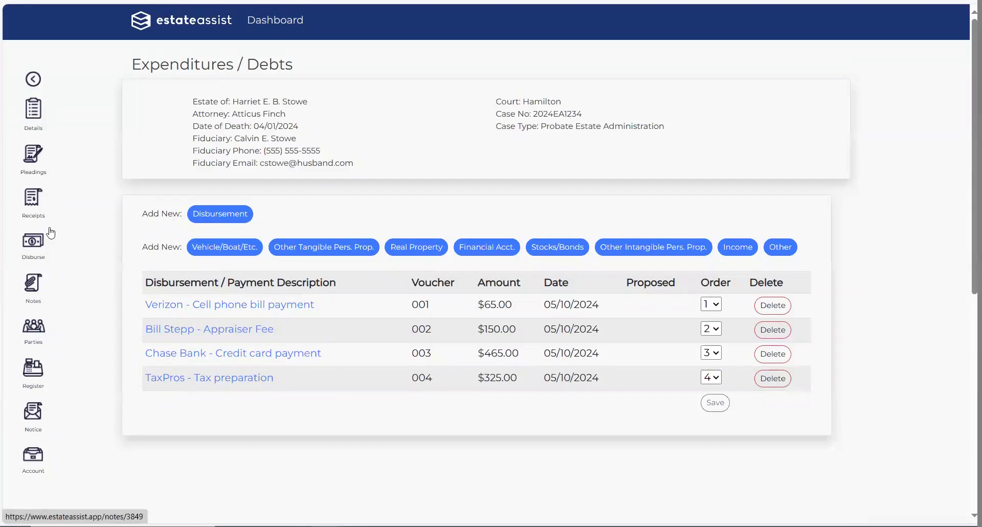
# Step: Open the Check Register showing the $17,500.00 Tacoma proceeds and the $16,495.00 balance
pyautogui.click(40, 374)
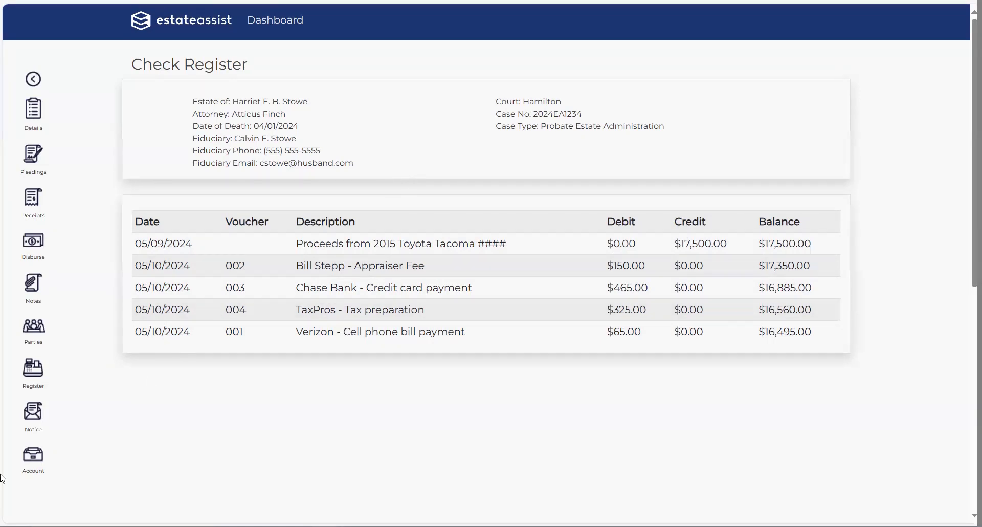
# Step: Show the Accounting page for the 2024-04-01 to 2024-05-11 account, backing out of Create Account
pyautogui.click(30, 461)
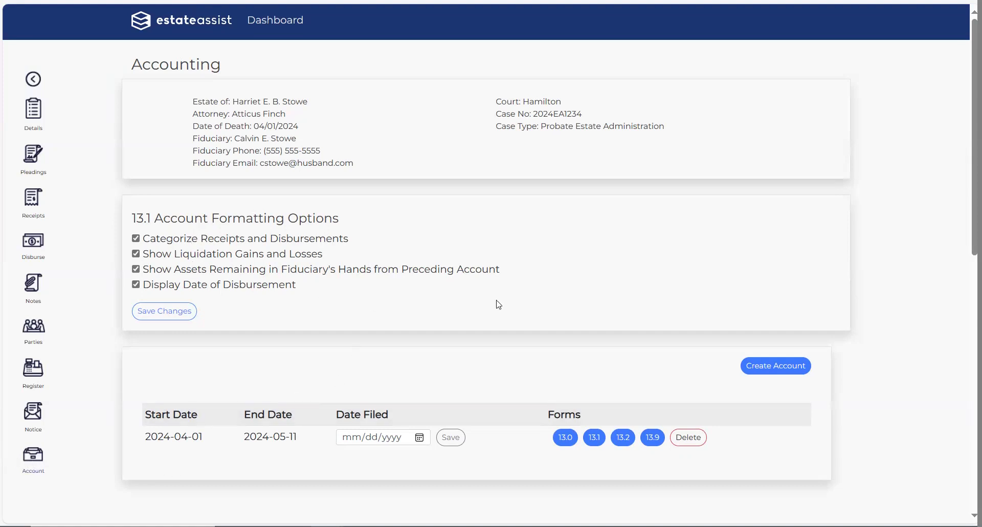
pyautogui.click(765, 365)
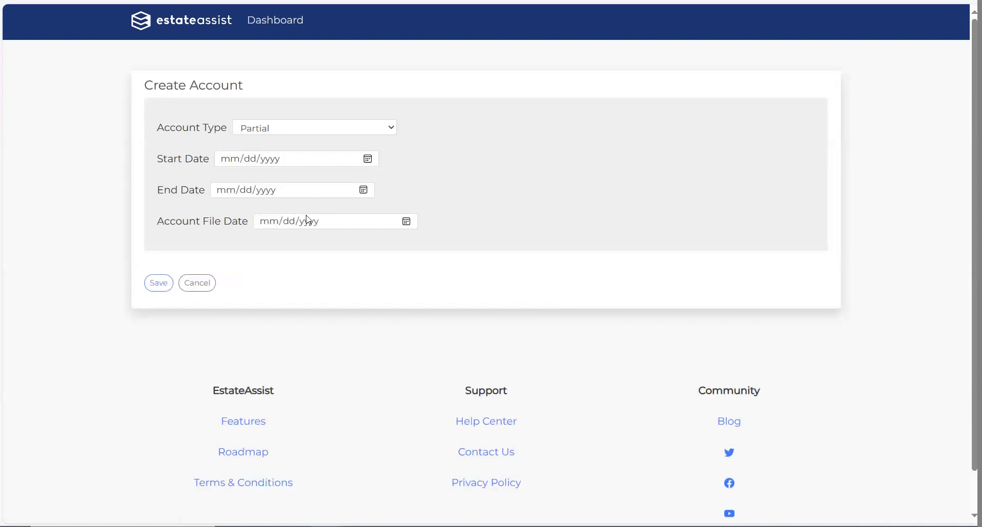
pyautogui.hotkey('alt', 'Left')
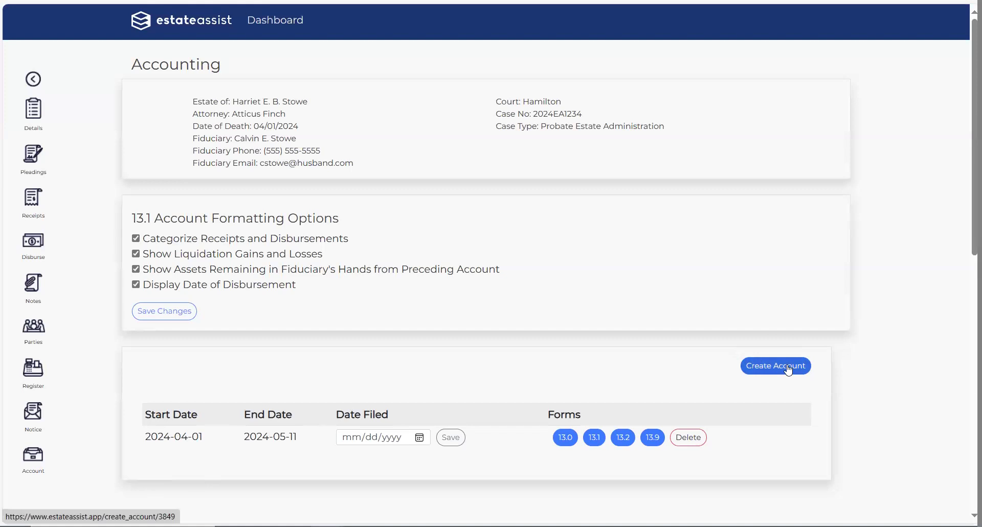
pyautogui.click(565, 438)
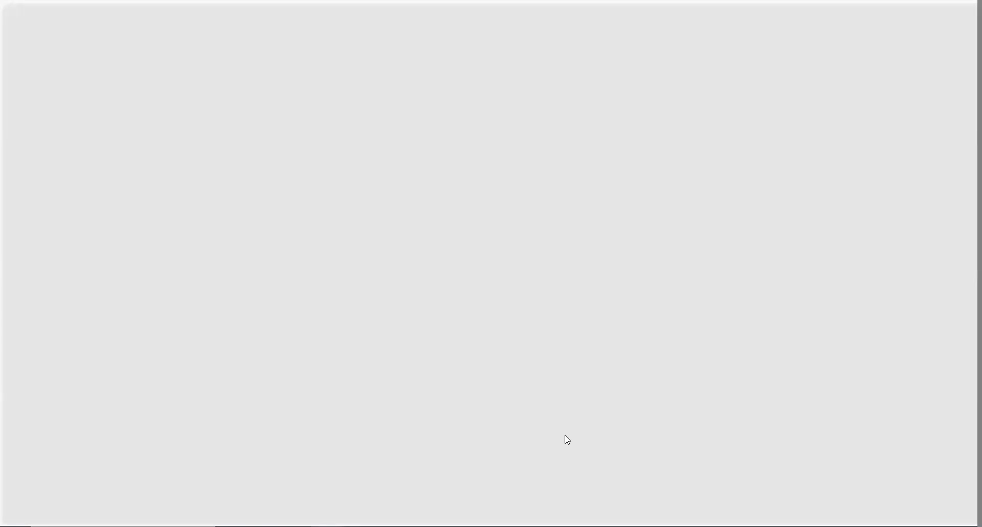
pyautogui.scroll(-13, 369, 460)
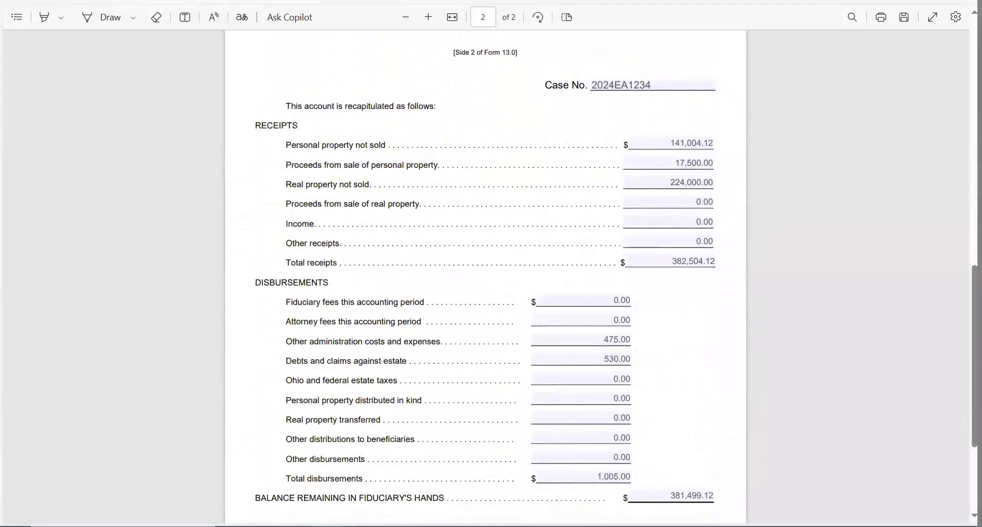
pyautogui.hotkey('ctrl', 'w')
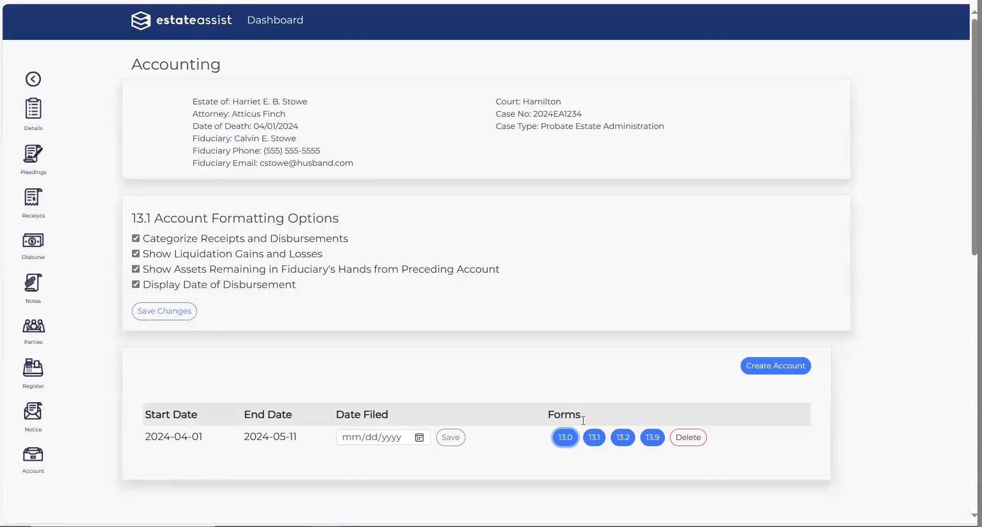
pyautogui.click(595, 436)
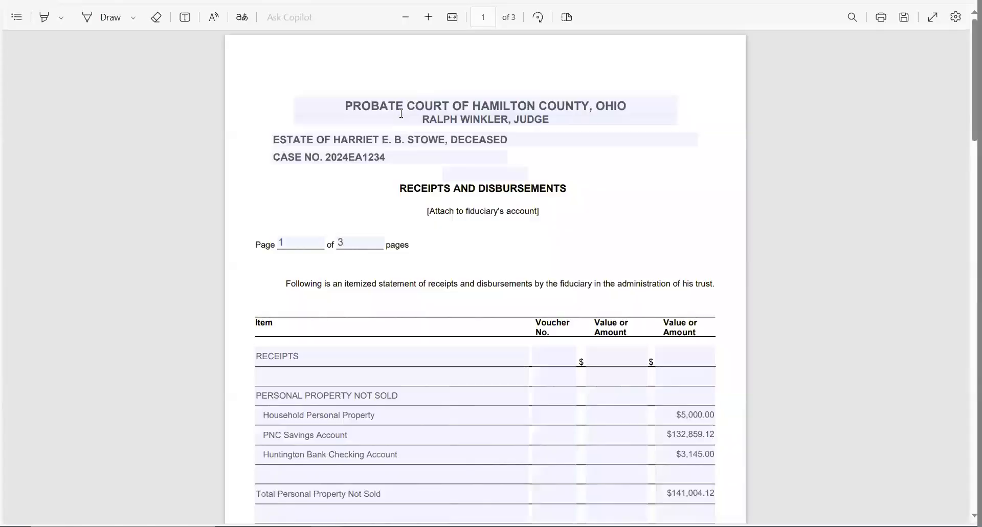
pyautogui.scroll(-4, 514, 344)
pyautogui.scroll(-10, 514, 341)
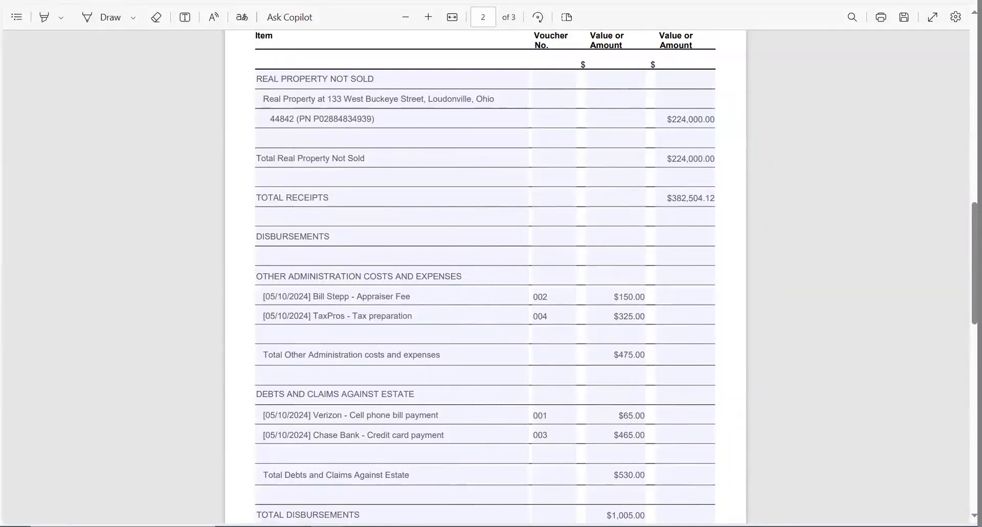
pyautogui.hotkey('ctrl', 'w')
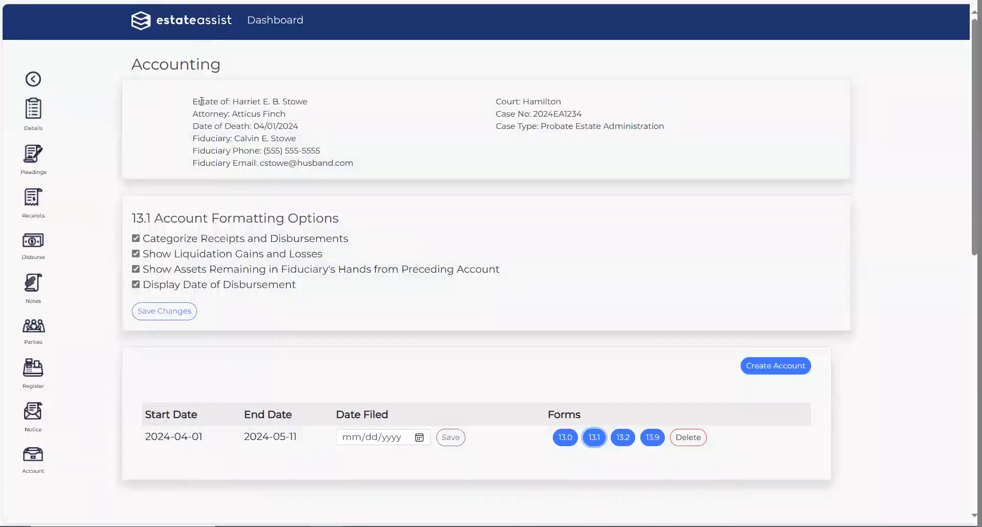
# Step: Return to the Case Dashboard, where the status reads Gathering and Liquidation
pyautogui.click(35, 79)
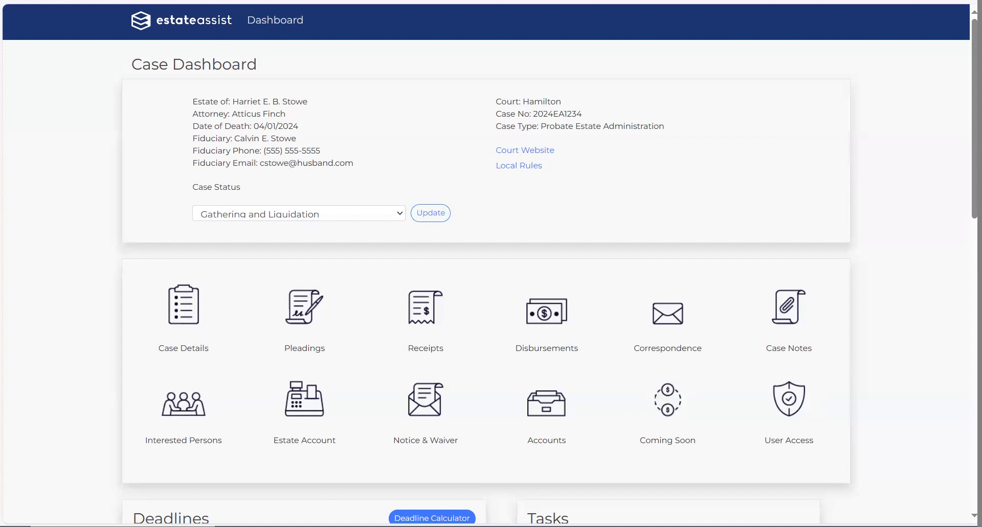
# Step: From Pleadings, open the prefilled Hamilton County 4.0 Application for Authority to Administer Estate PDF
pyautogui.click(306, 314)
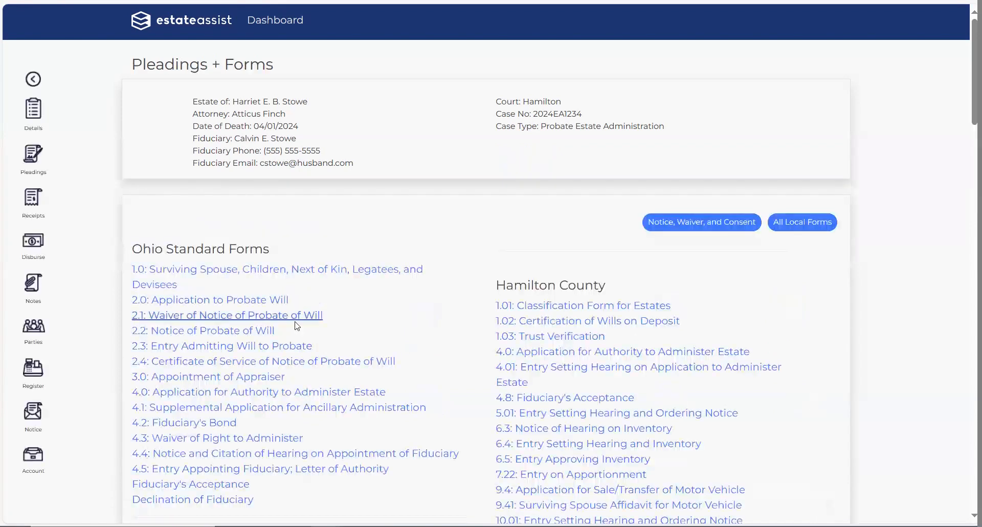
pyautogui.scroll(-6, 298, 326)
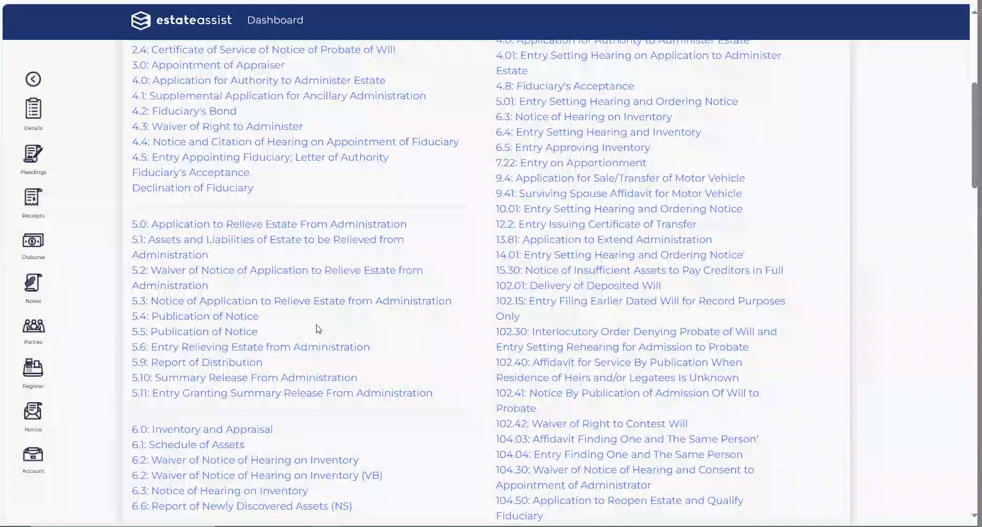
pyautogui.scroll(2, 318, 329)
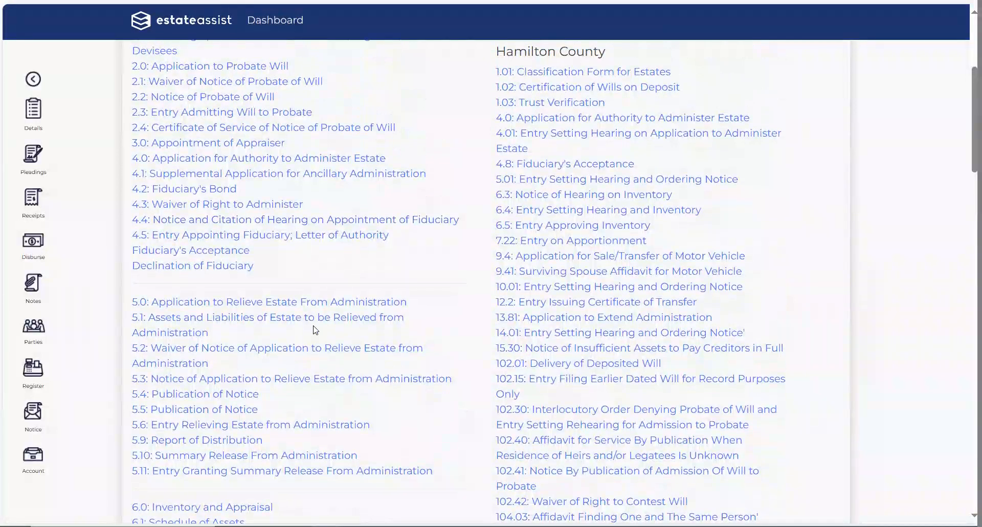
pyautogui.click(633, 123)
pyautogui.scroll(-15, 593, 281)
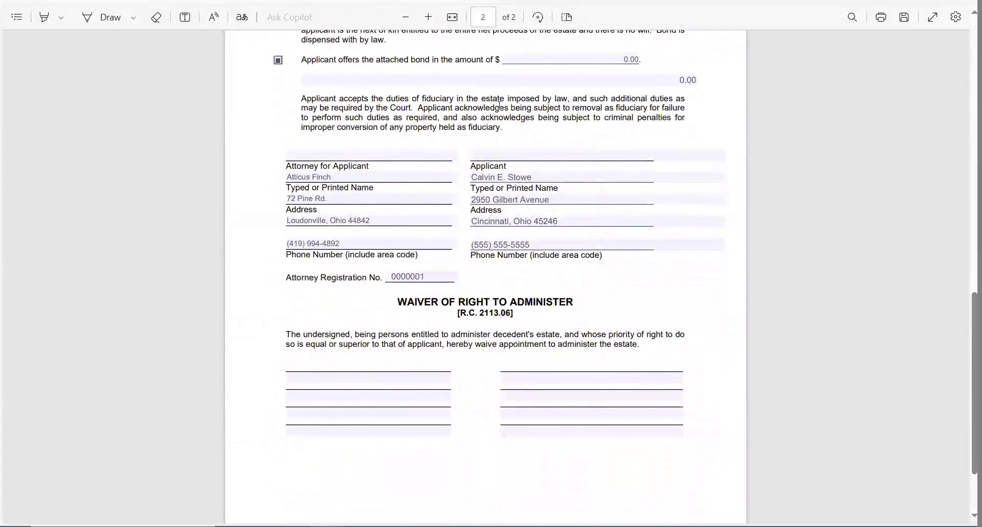
# Step: Sign the applicant signature line on page 2 of form 4.0 with "/s/"
pyautogui.click(511, 156)
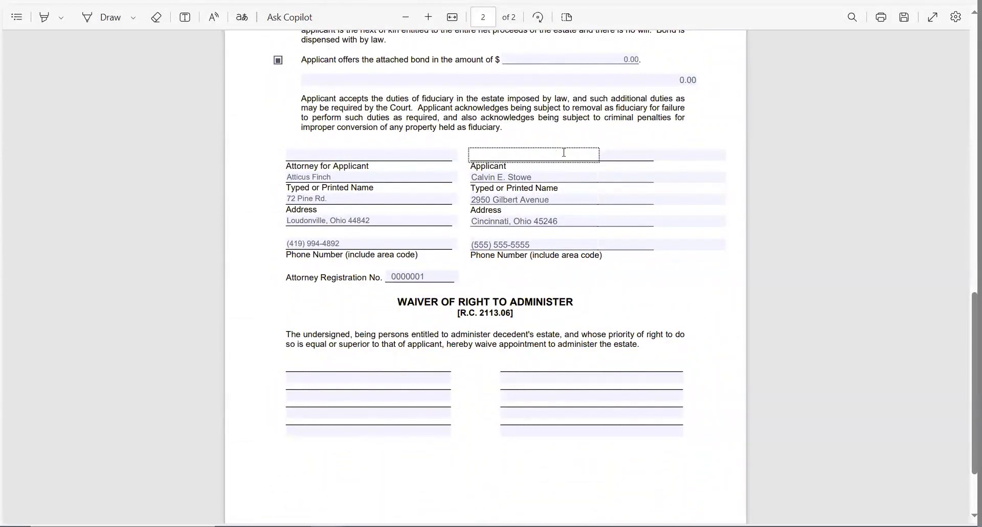
pyautogui.click(611, 154)
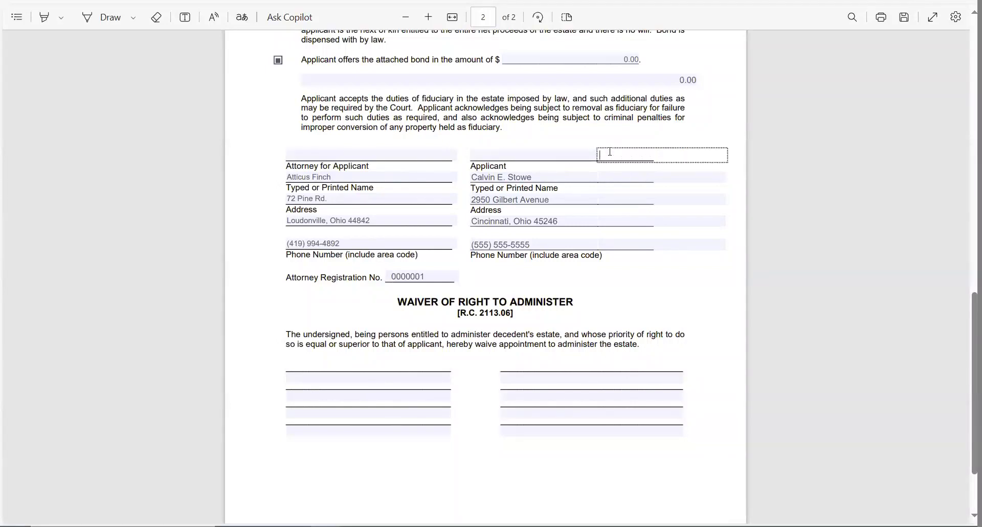
pyautogui.click(393, 156)
pyautogui.click(508, 154)
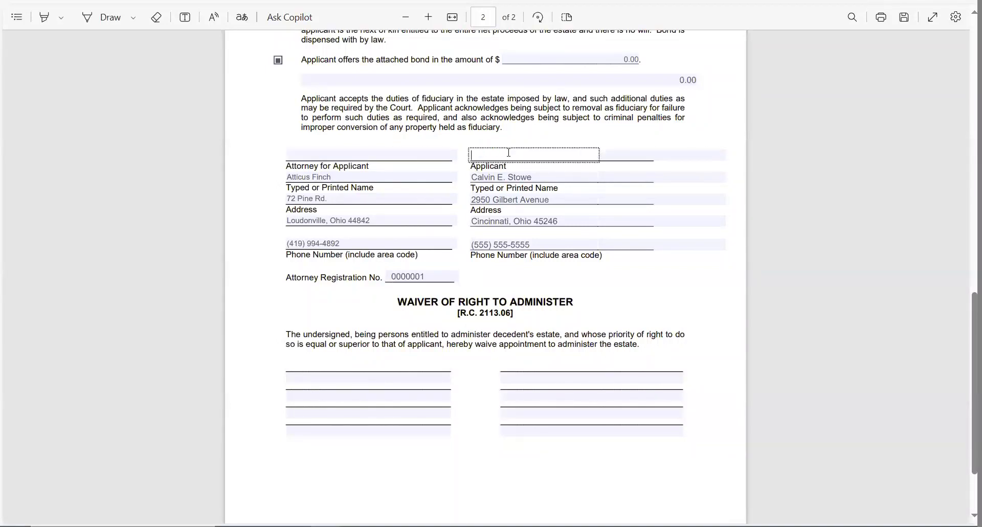
pyautogui.write('/s/s')
pyautogui.press('BackSpace')
pyautogui.click(326, 526)
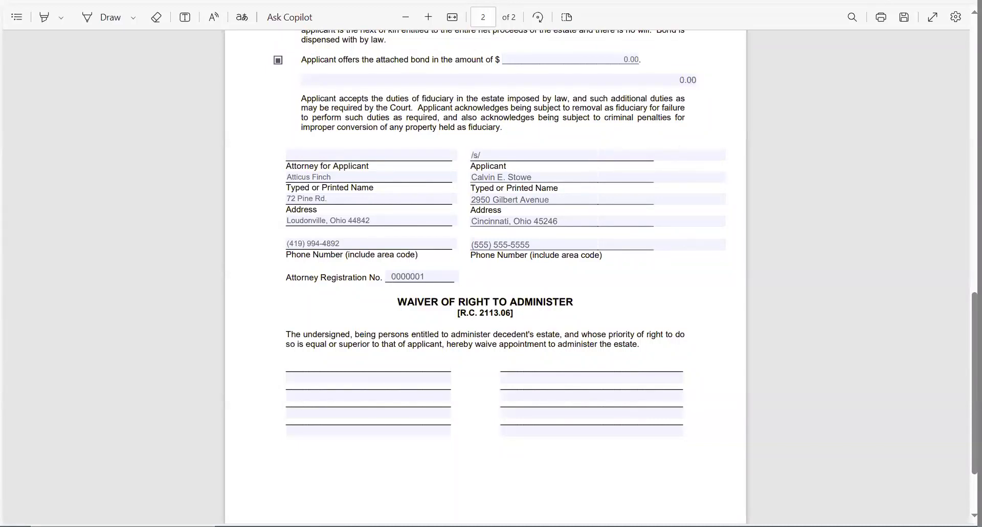